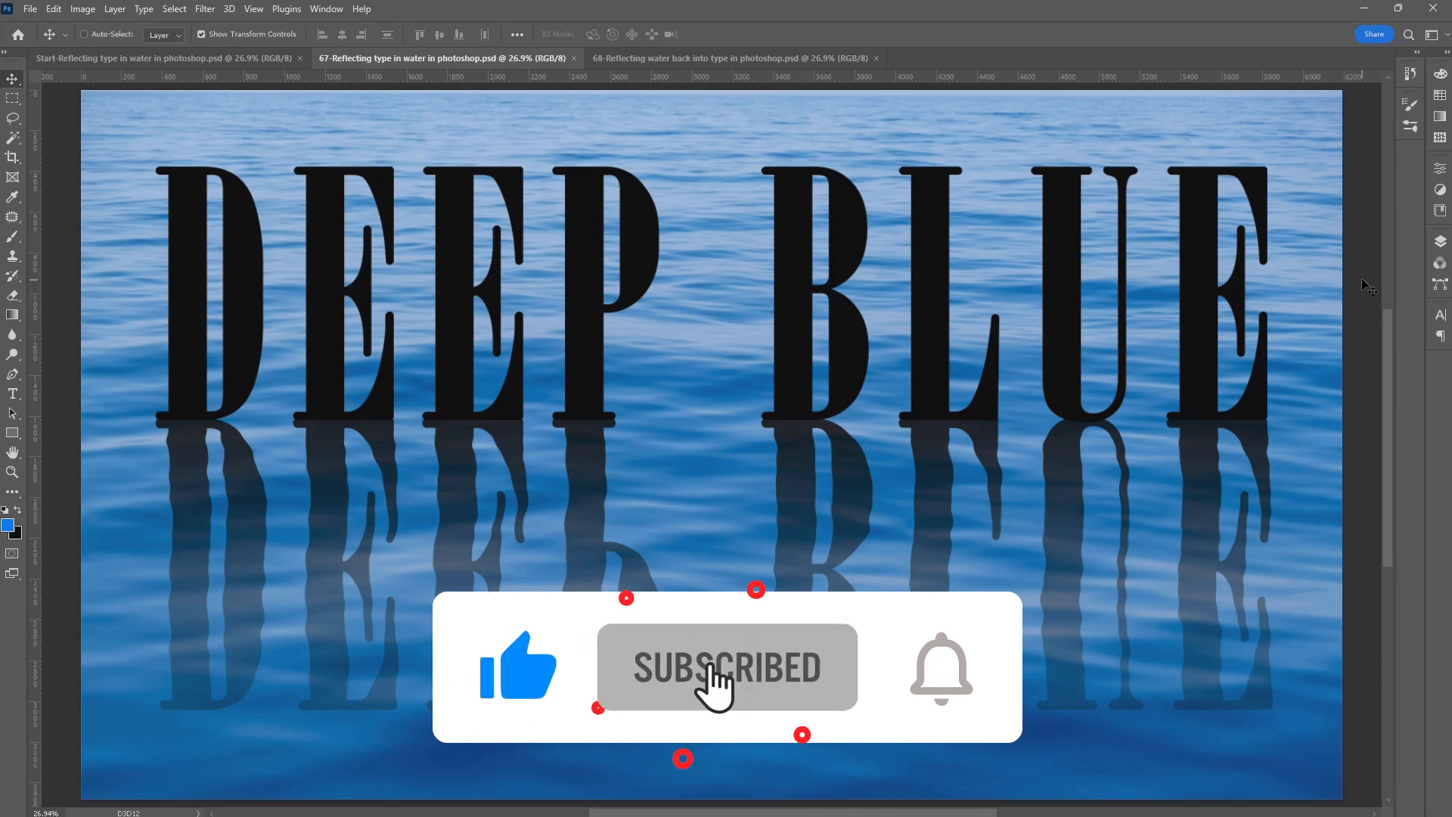
# Step: In the Start-Reflecting type in water document, convert the "deep blue" text layer to a smart object
pyautogui.click(749, 59)
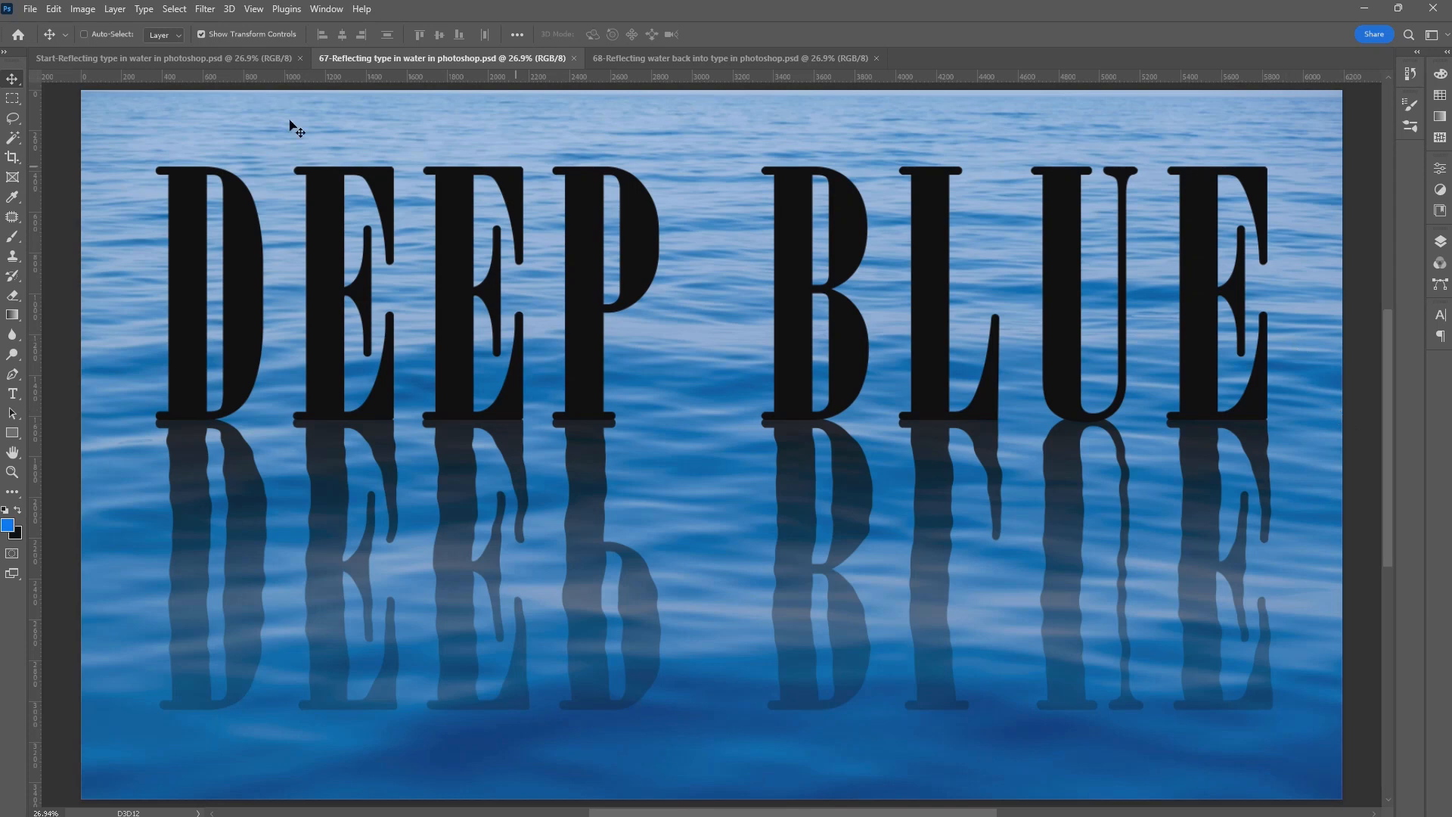
pyautogui.click(80, 59)
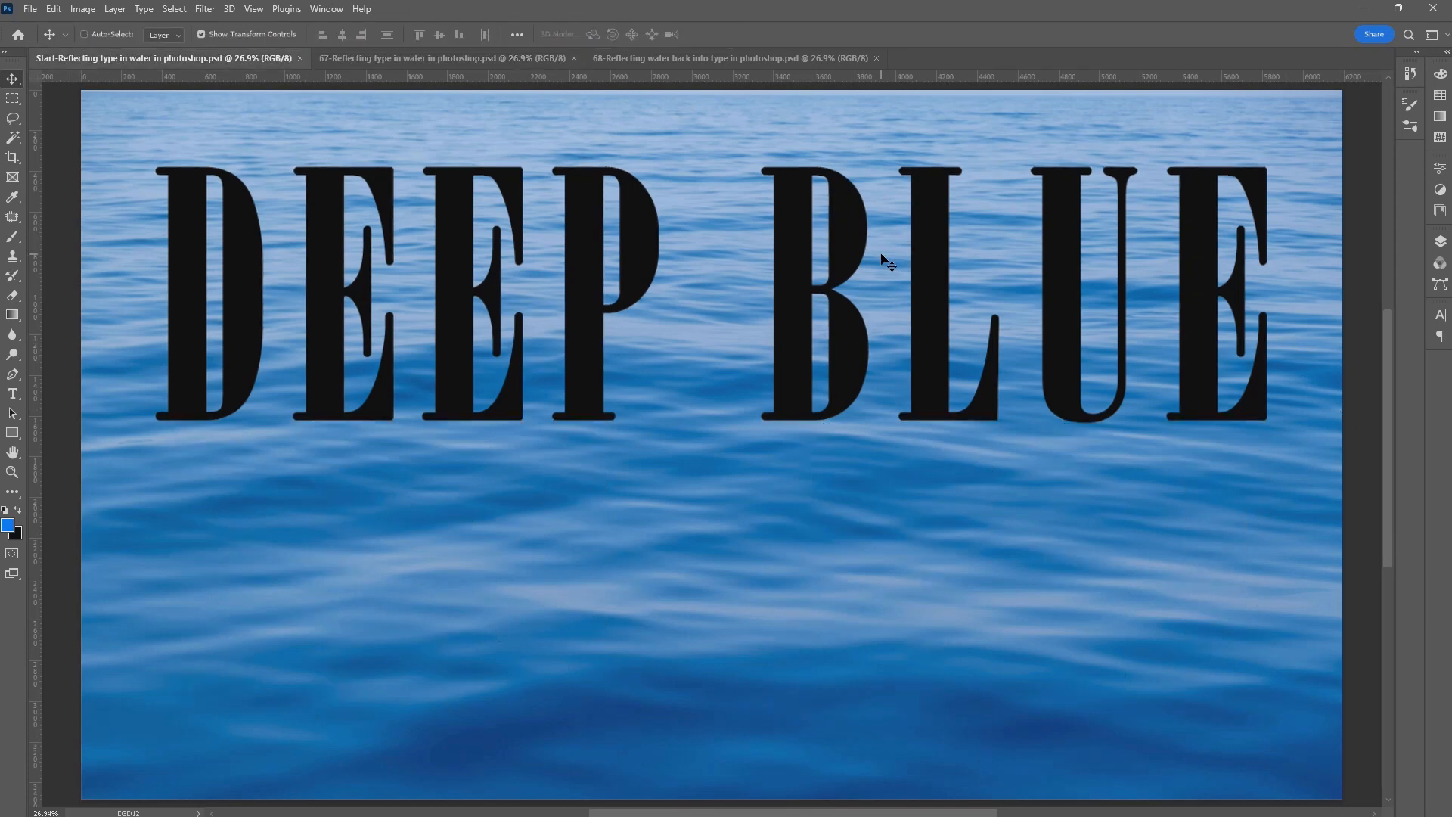
pyautogui.click(1440, 241)
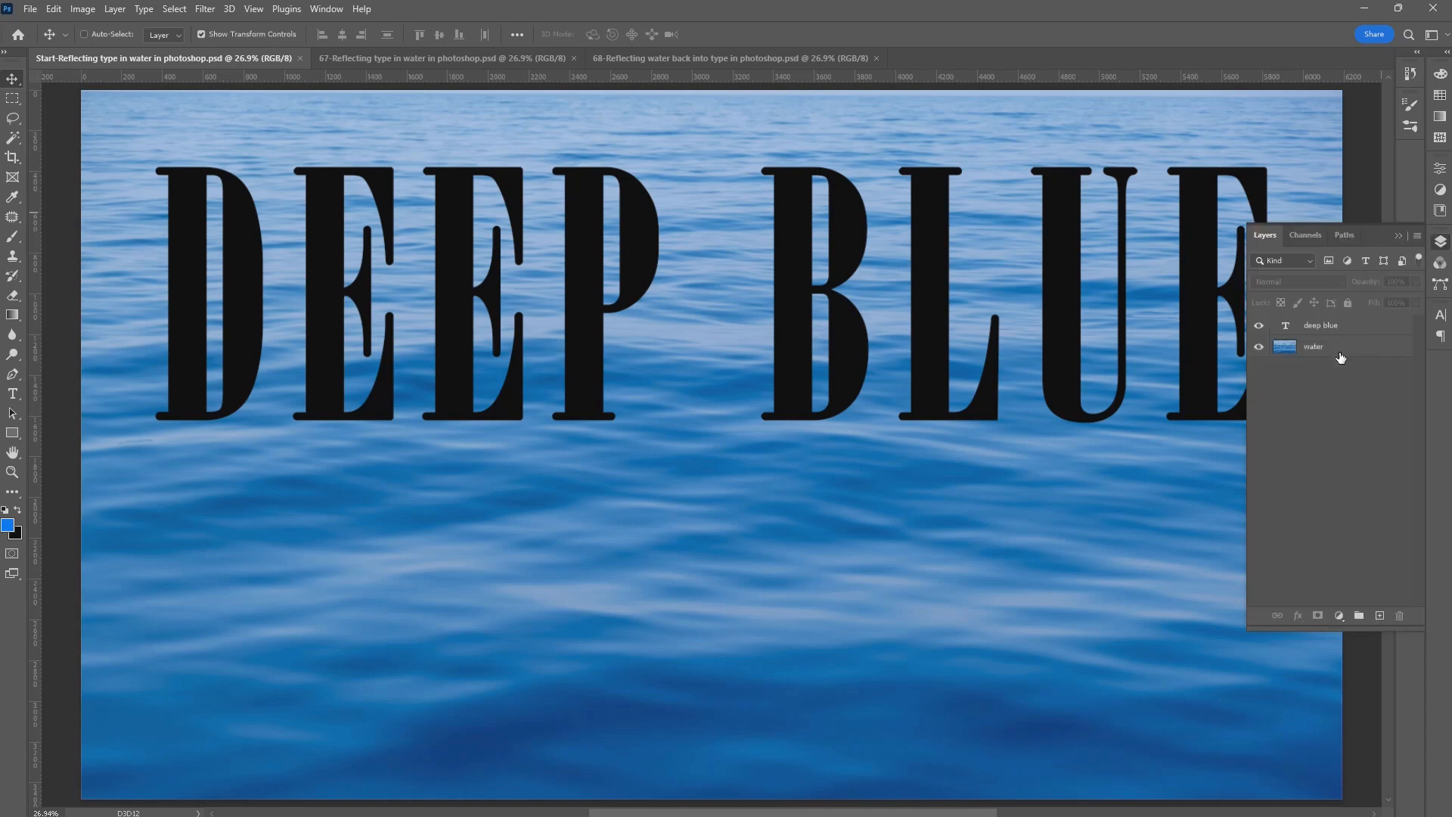
pyautogui.click(1378, 327)
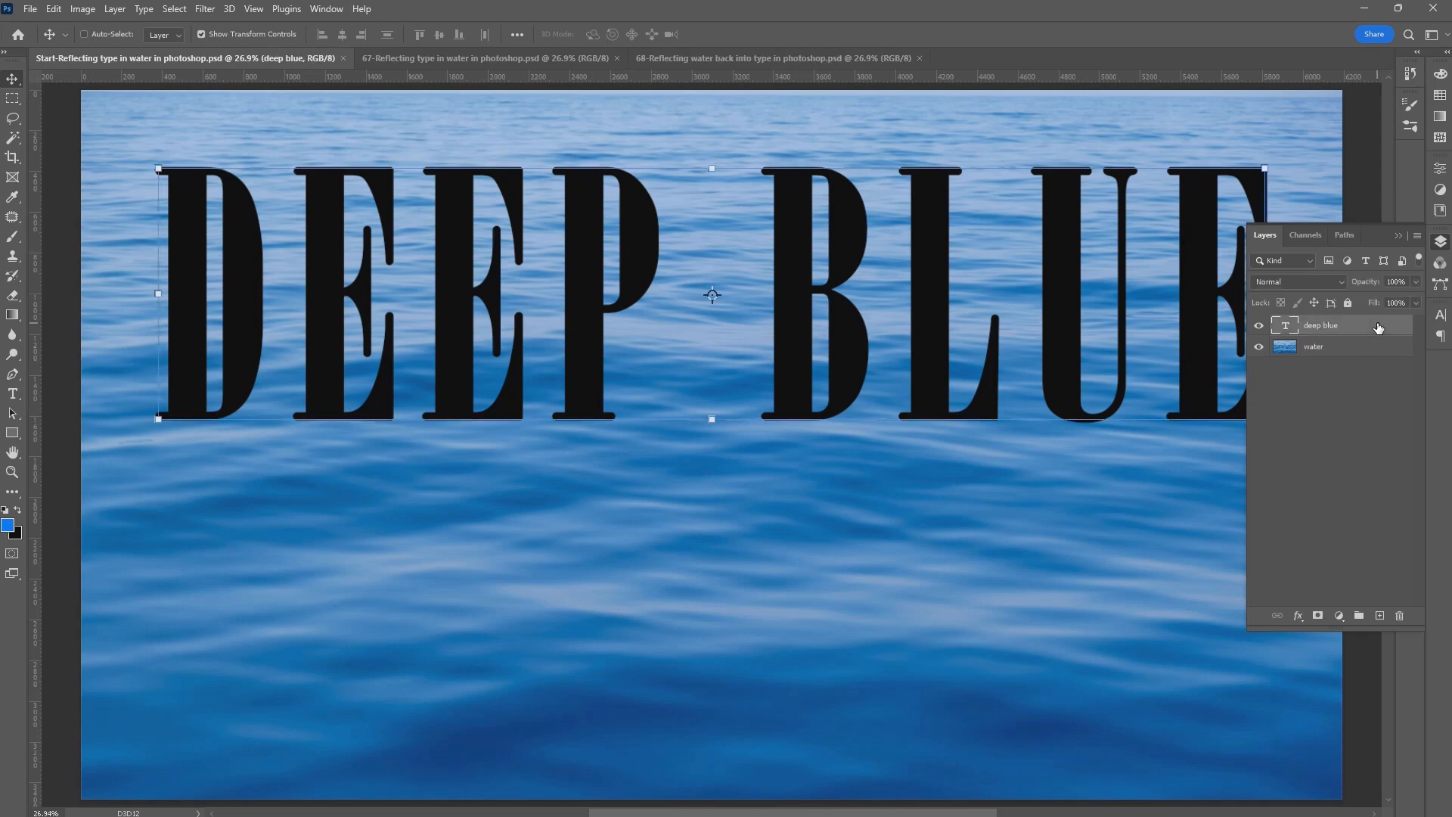
pyautogui.click(1417, 236)
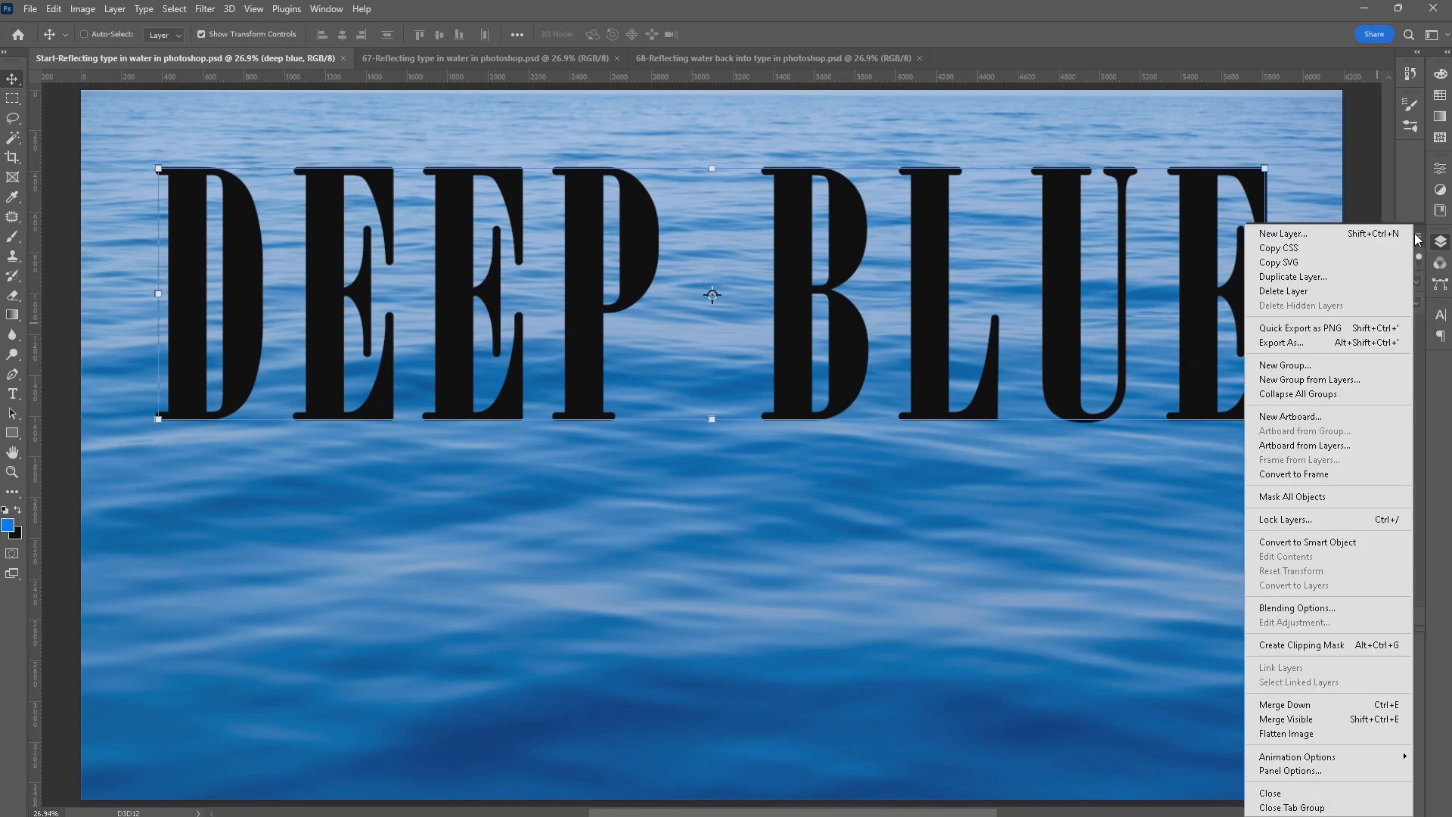
pyautogui.click(1341, 541)
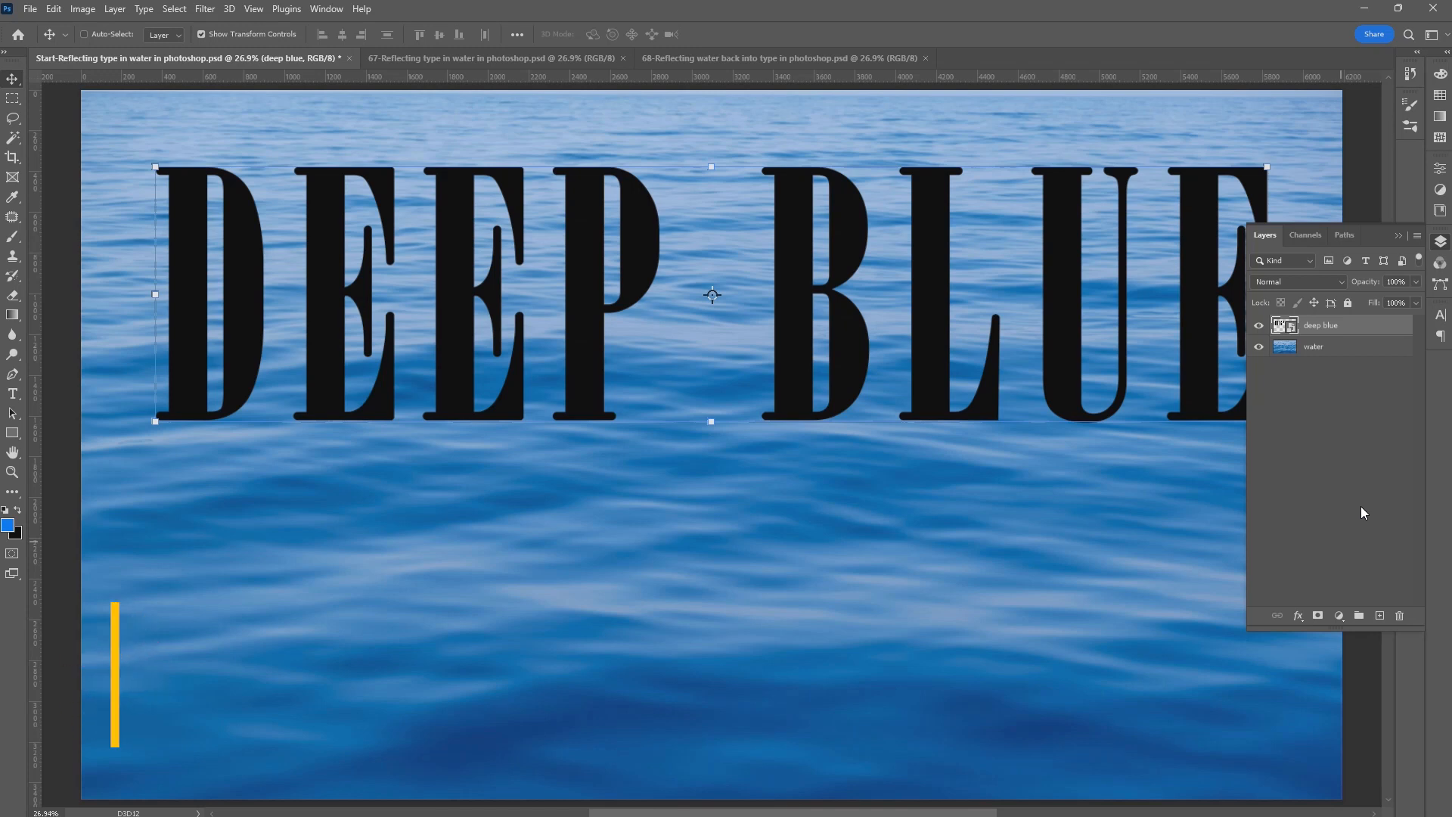
# Step: Duplicate the "deep blue" smart object beneath the original and flip the copy downward from its top edge with a height of -115%
pyautogui.hotkey('ctrl', 'j')
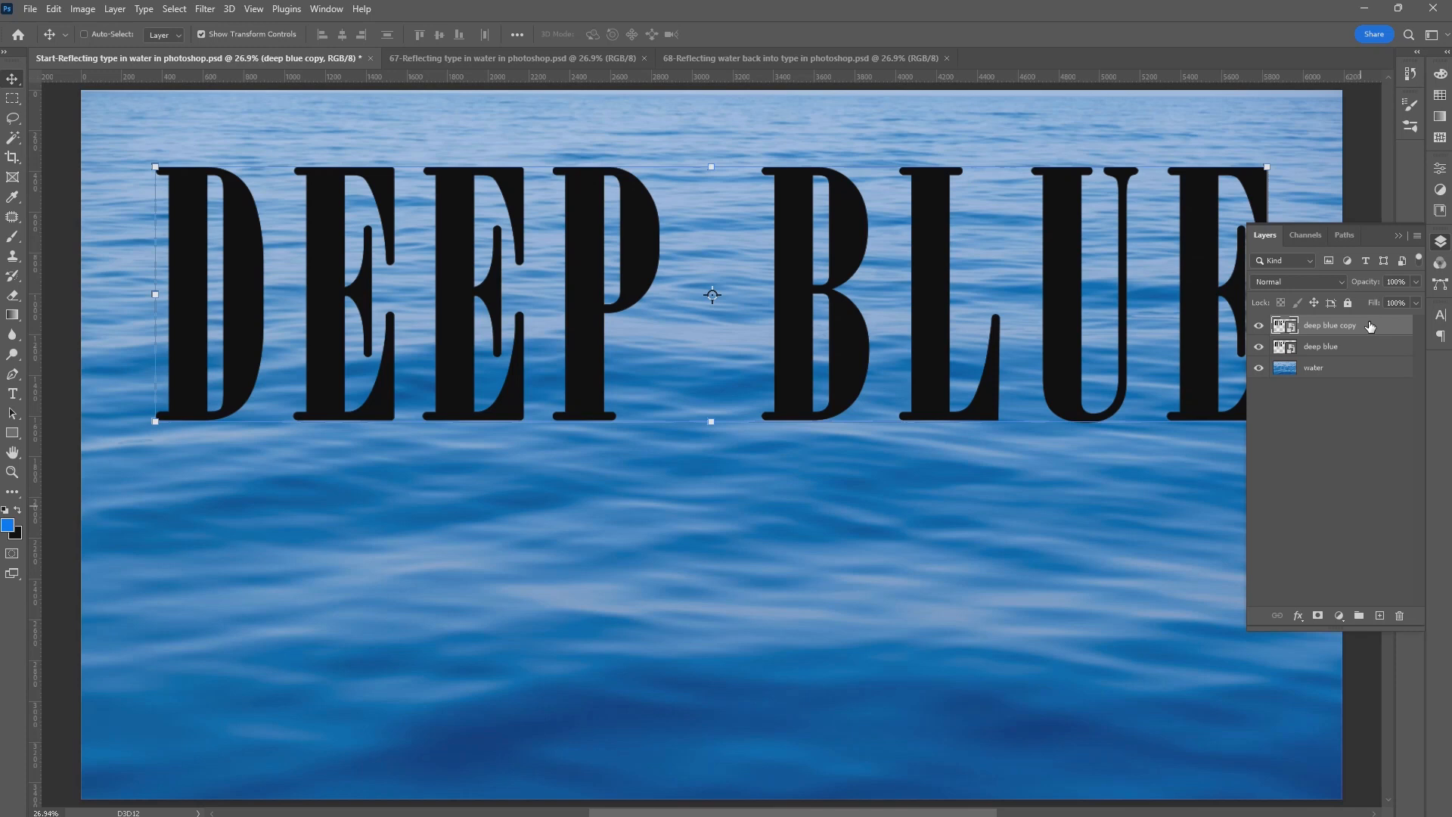
pyautogui.moveTo(1370, 325); pyautogui.dragTo(1384, 363)
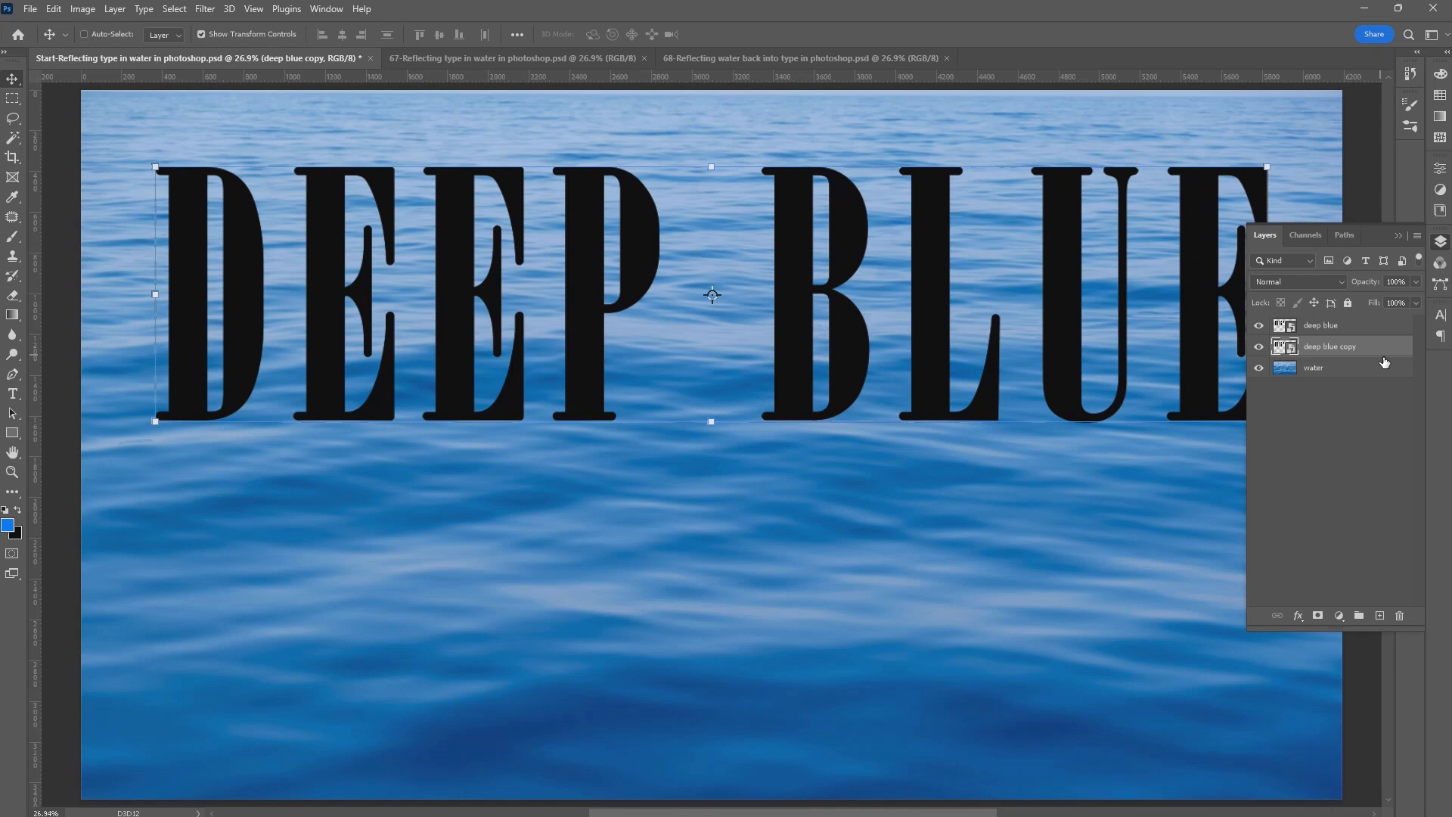
pyautogui.hotkey('ctrl', 't')
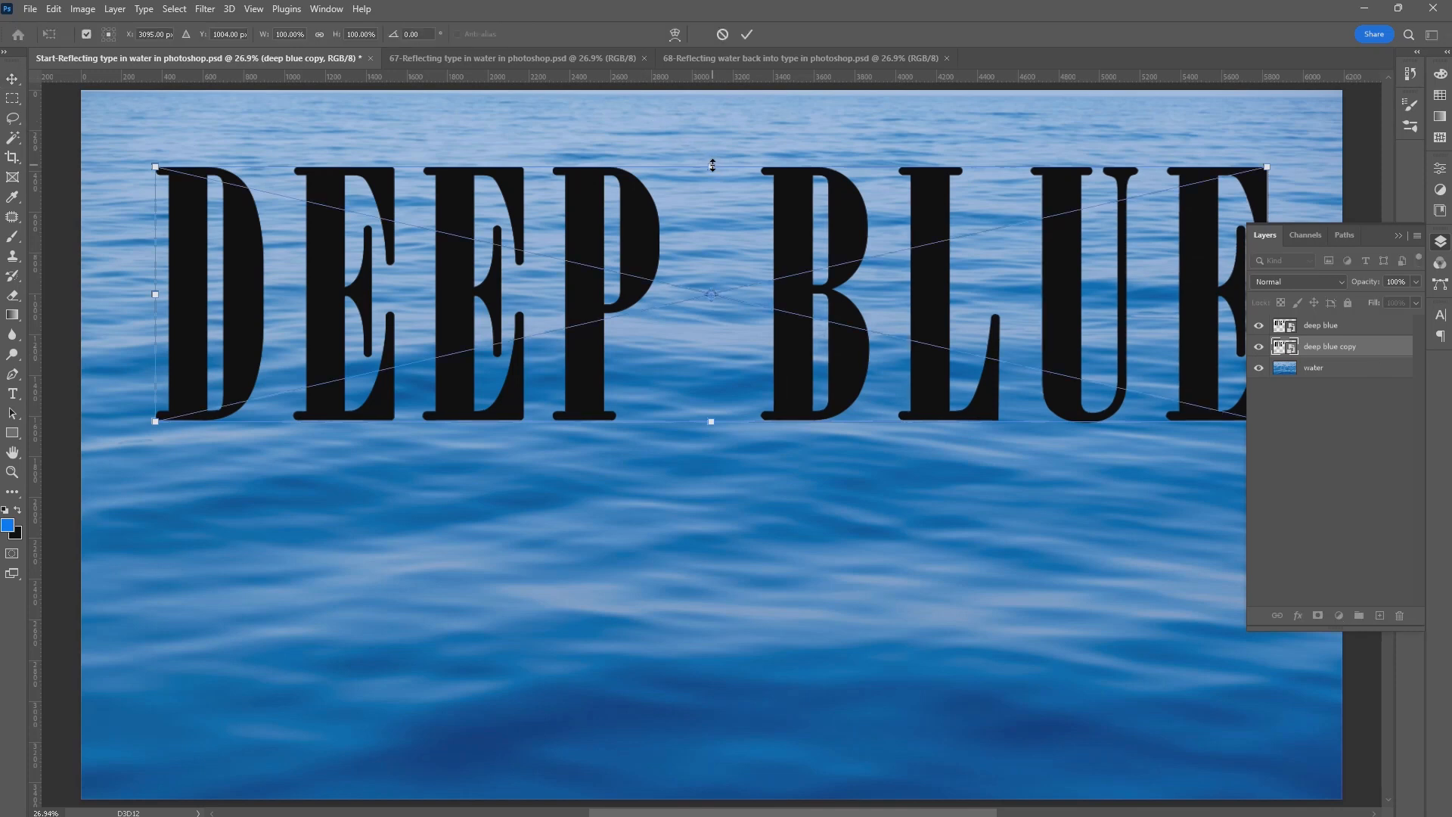
pyautogui.moveTo(712, 165); pyautogui.dragTo(805, 674)
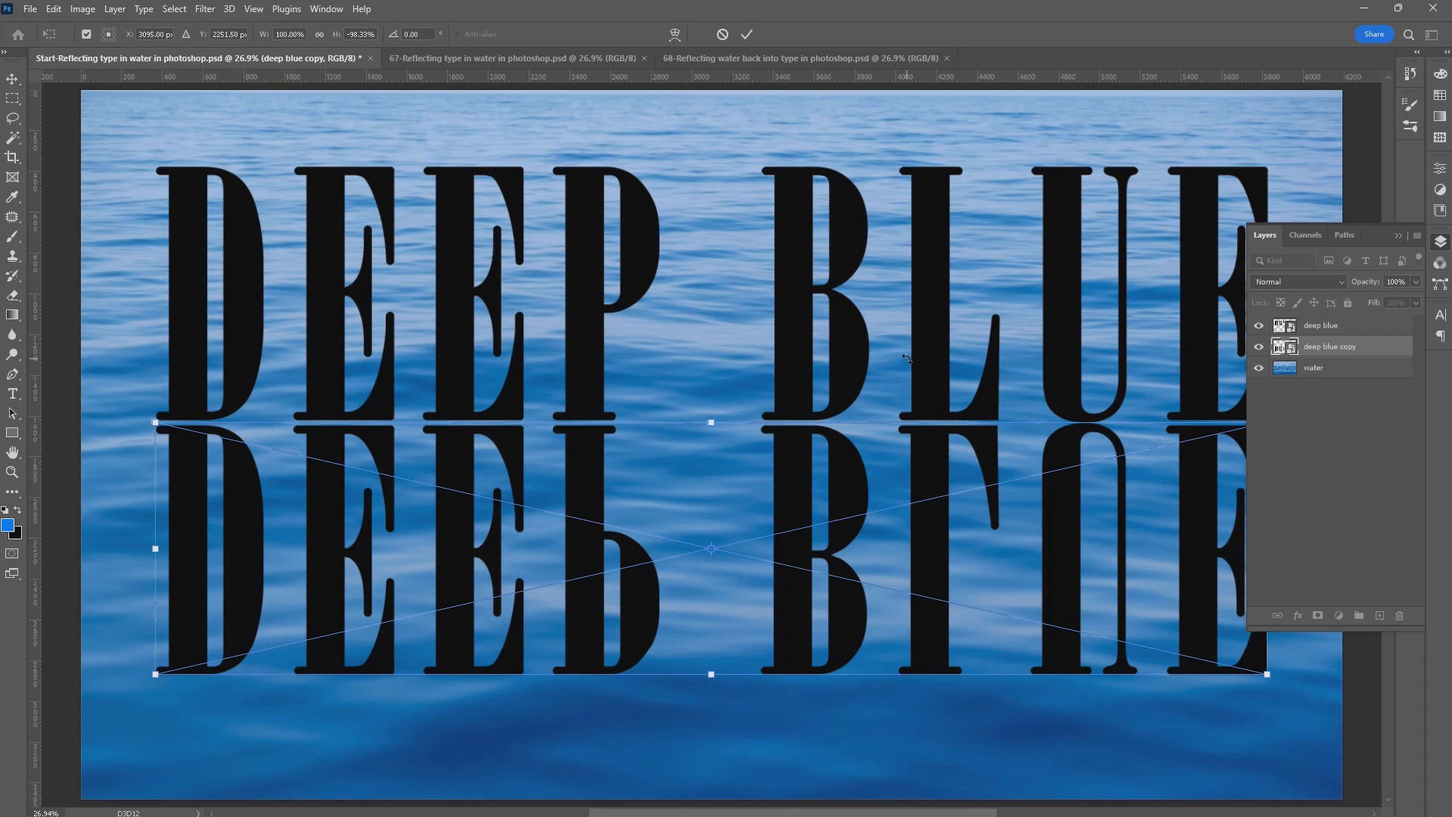
pyautogui.click(108, 31)
pyautogui.click(347, 32)
pyautogui.write('-115')
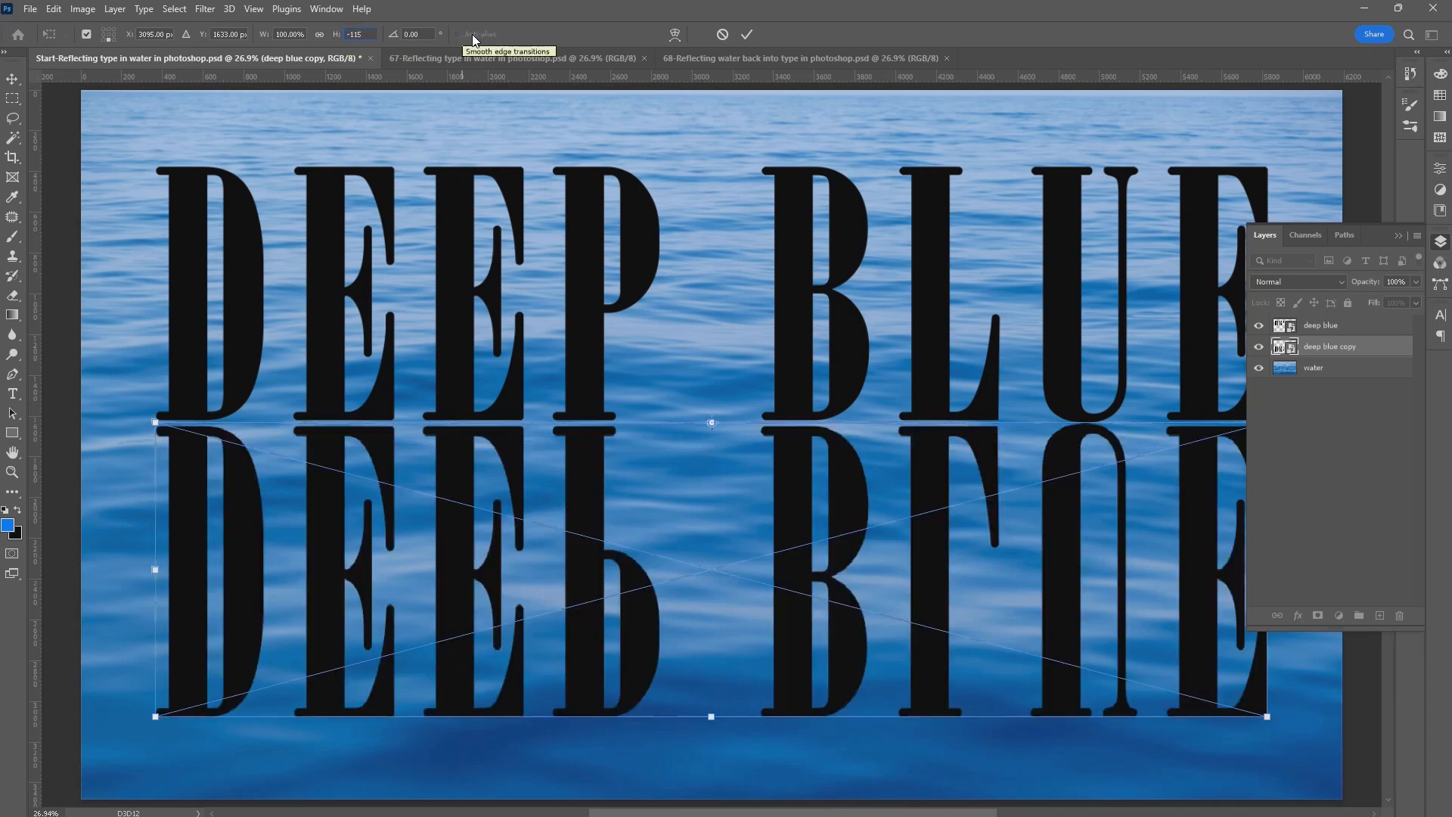
pyautogui.press('Return')
pyautogui.press('Return')
# Step: Nudge the flipped "deep blue copy" layer upward until its letters meet the base of the original text
pyautogui.scroll(8, 163, 422)
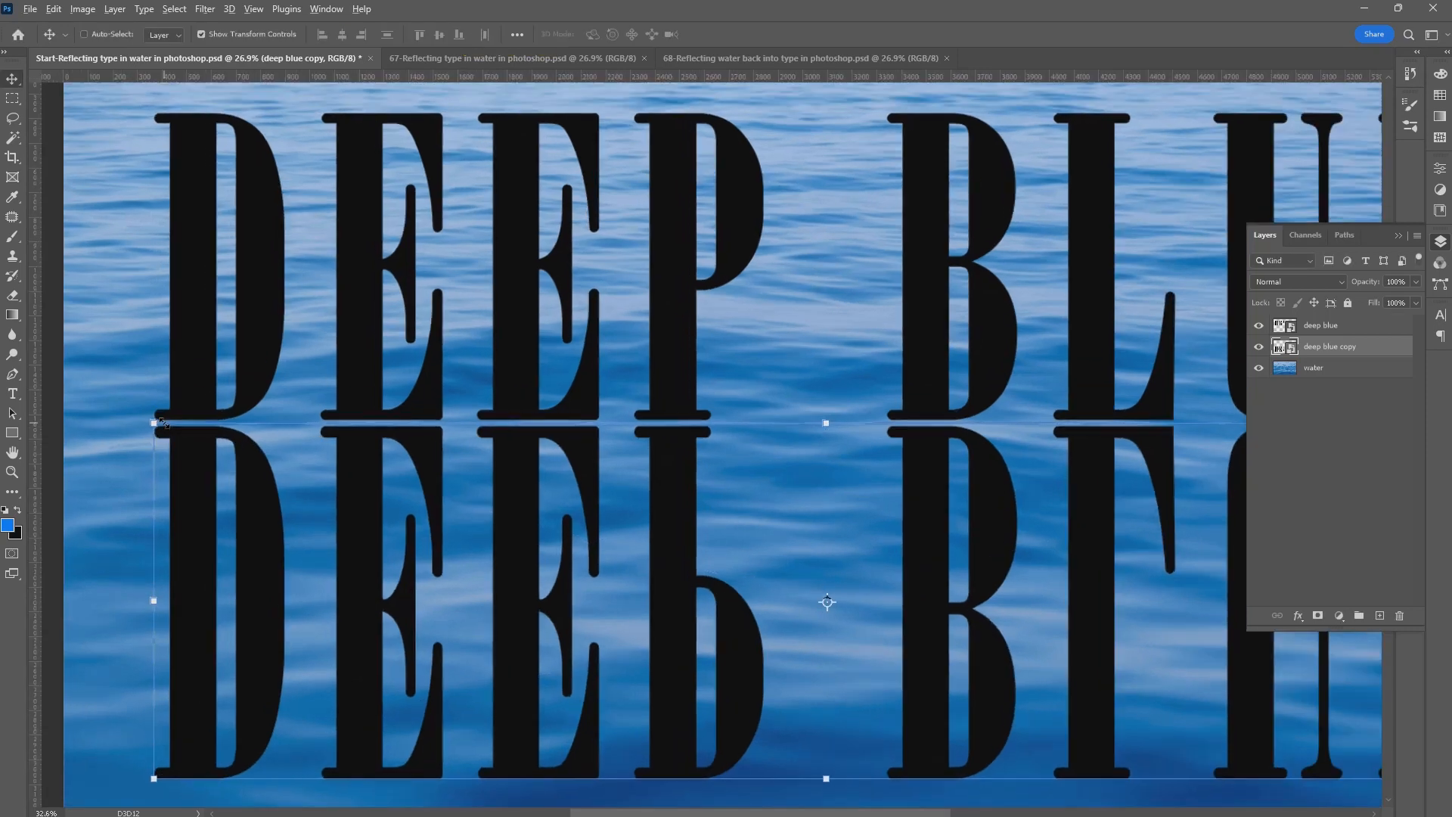
pyautogui.press('ctrl')
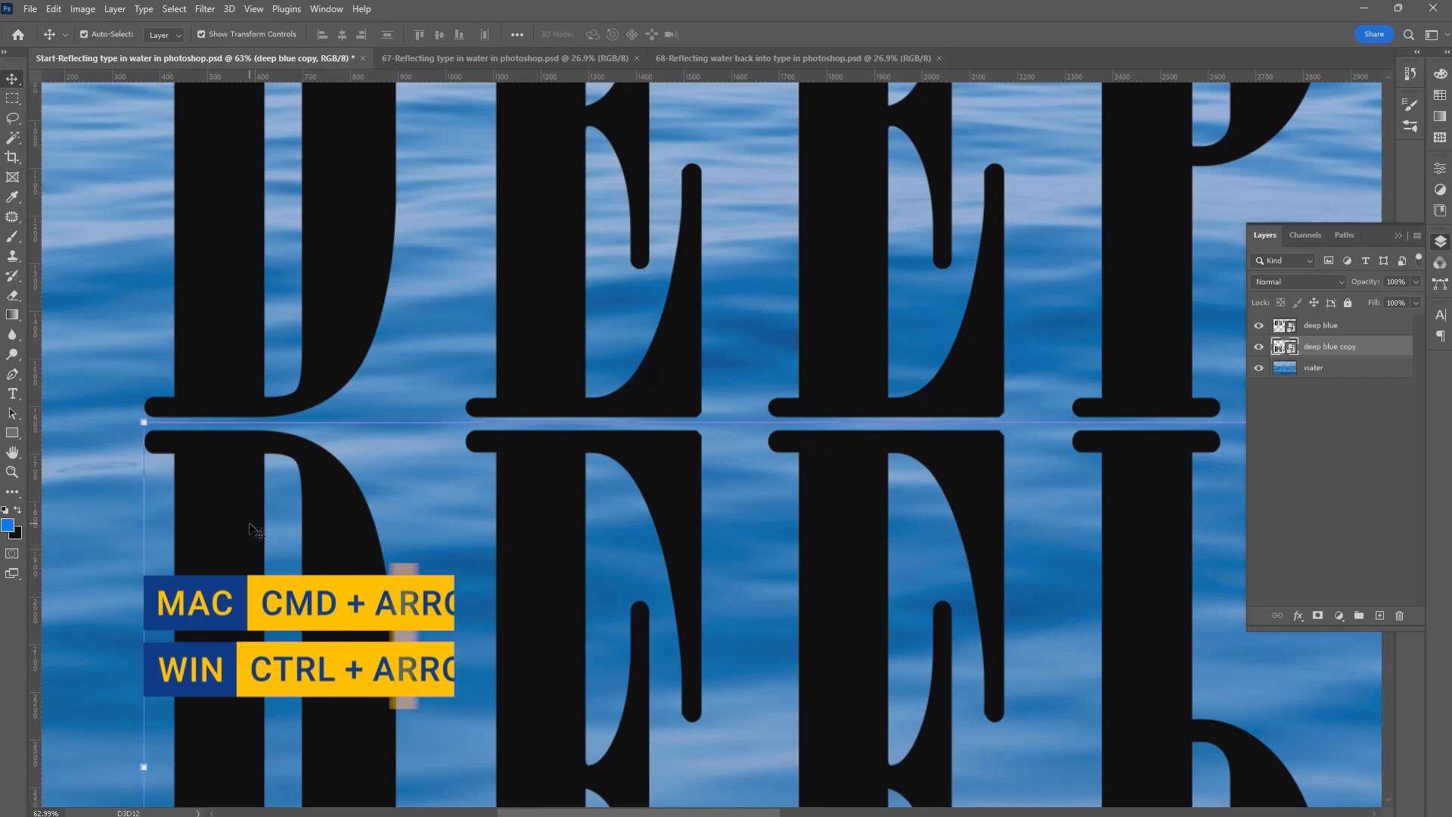
pyautogui.hotkey('ctrl', 'Up')
pyautogui.hotkey('ctrl', 'Up')
pyautogui.hotkey('ctrl', 'Up')
pyautogui.hotkey('ctrl', 'Up')
pyautogui.hotkey('ctrl', 'Up')
pyautogui.hotkey('ctrl', 'Up')
pyautogui.hotkey('ctrl', 'Up')
pyautogui.hotkey('ctrl', 'Up')
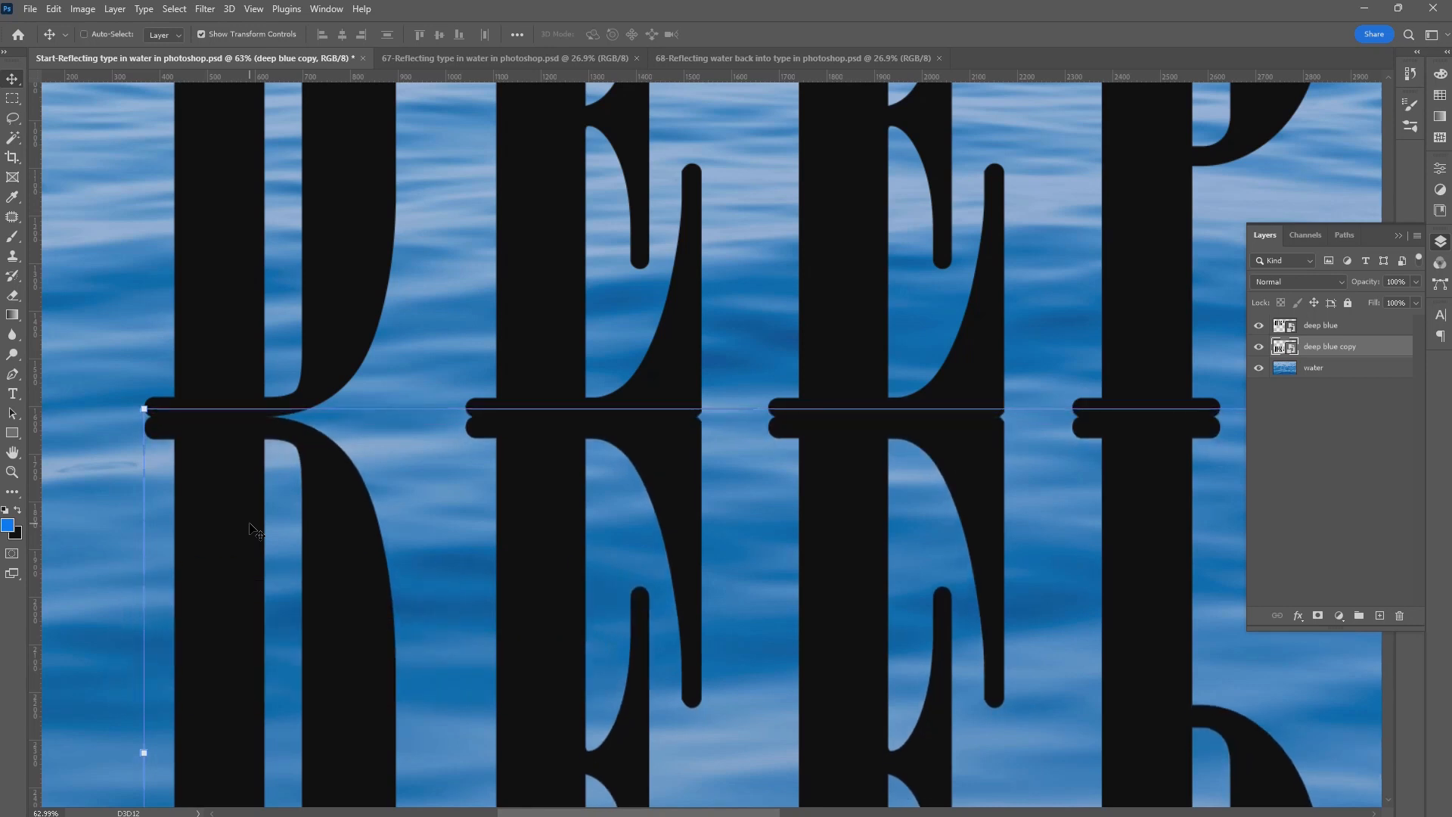
pyautogui.hotkey('ctrl', '0')
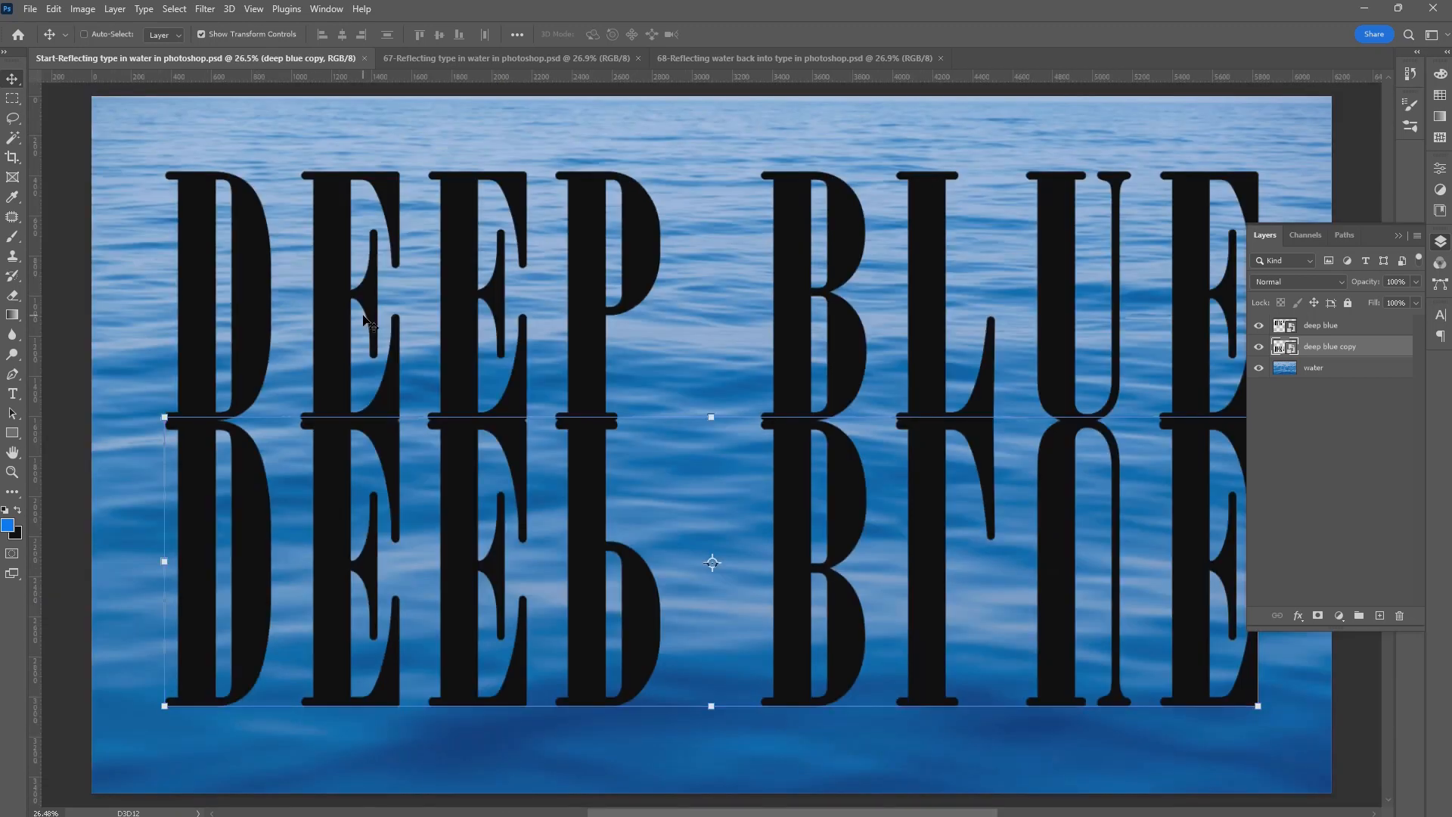
# Step: Duplicate the "water" layer into a new document under the name "water" and flatten that document's image
pyautogui.click(1342, 376)
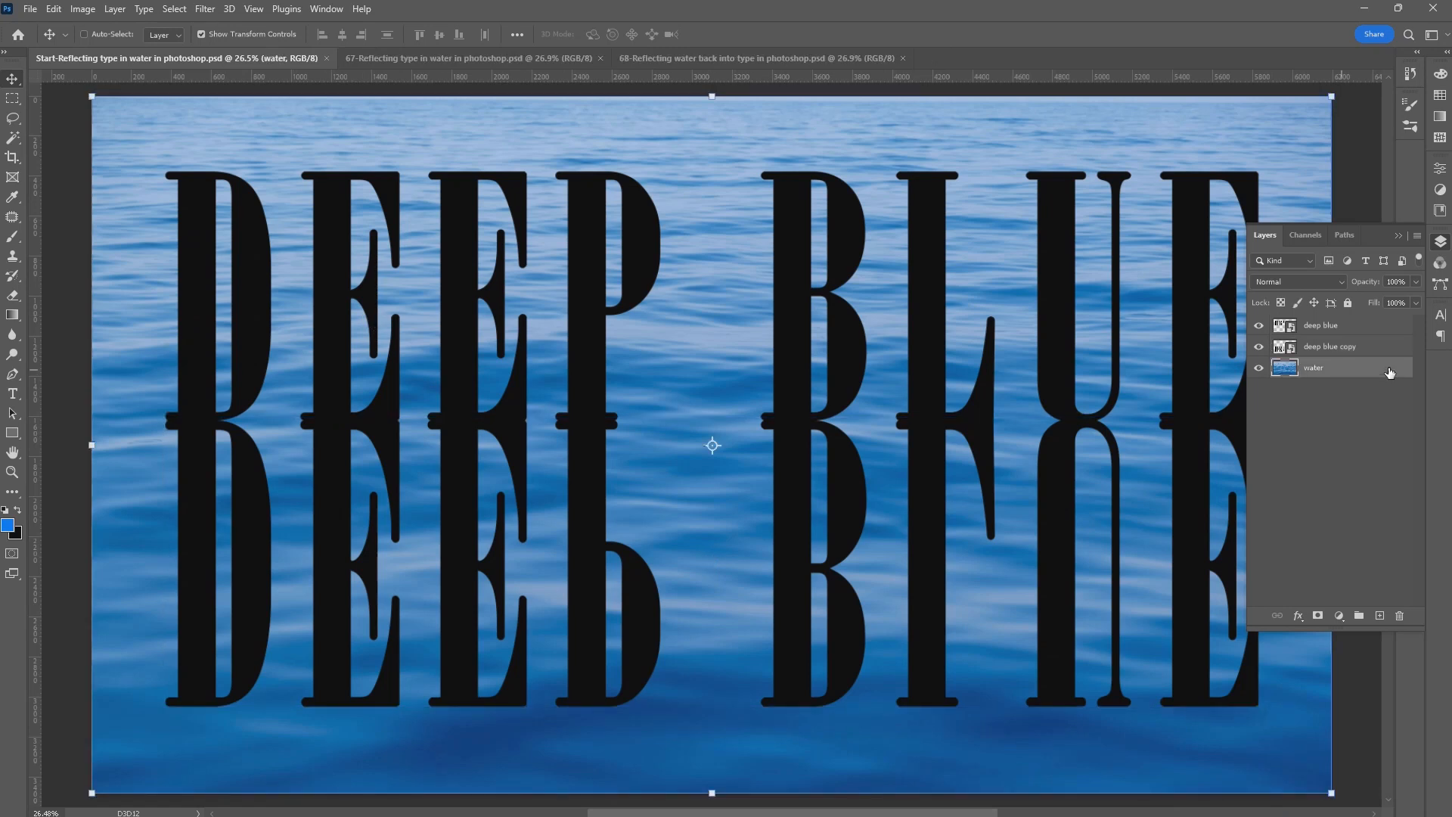
pyautogui.click(1417, 236)
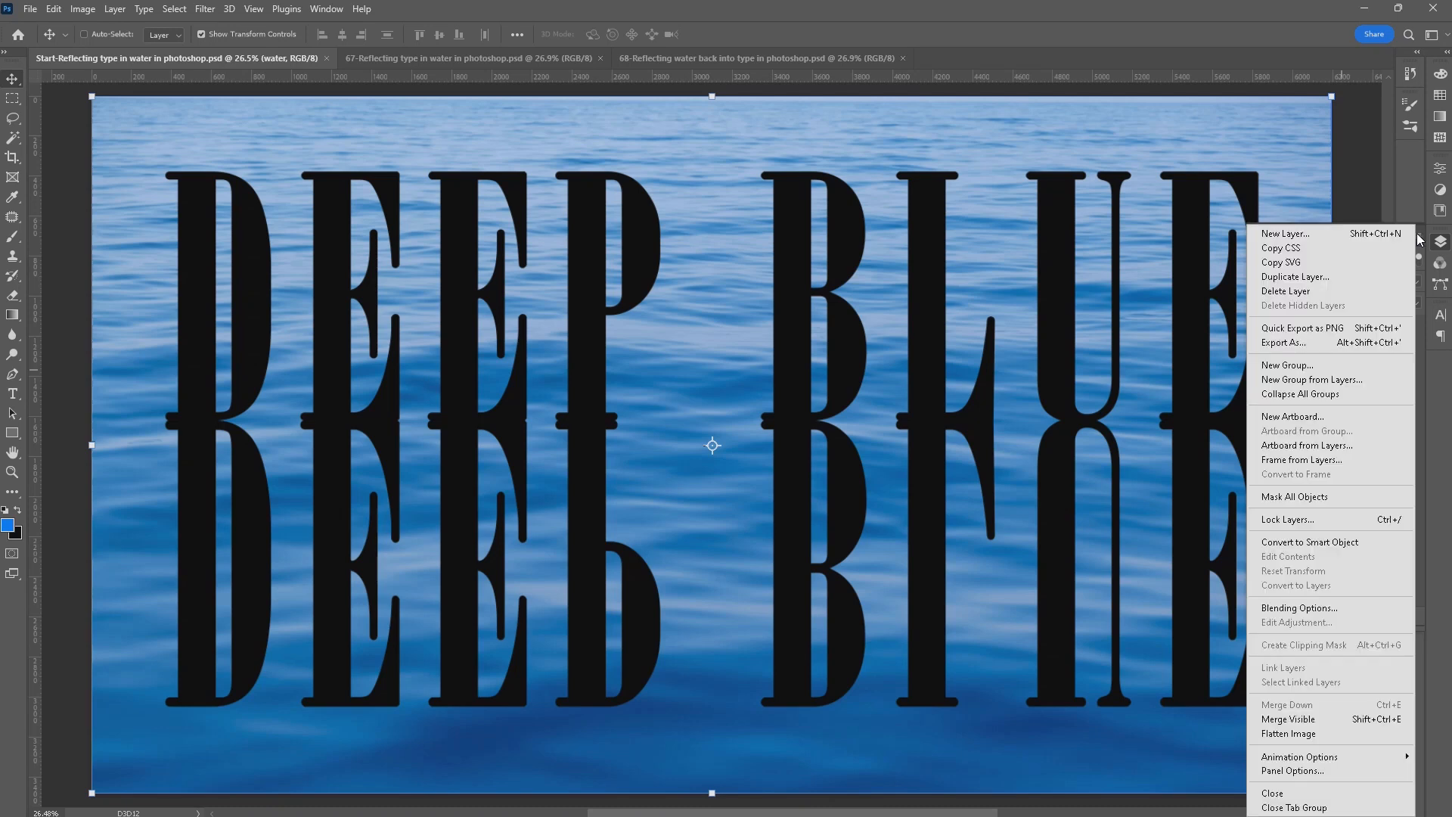
pyautogui.click(1295, 277)
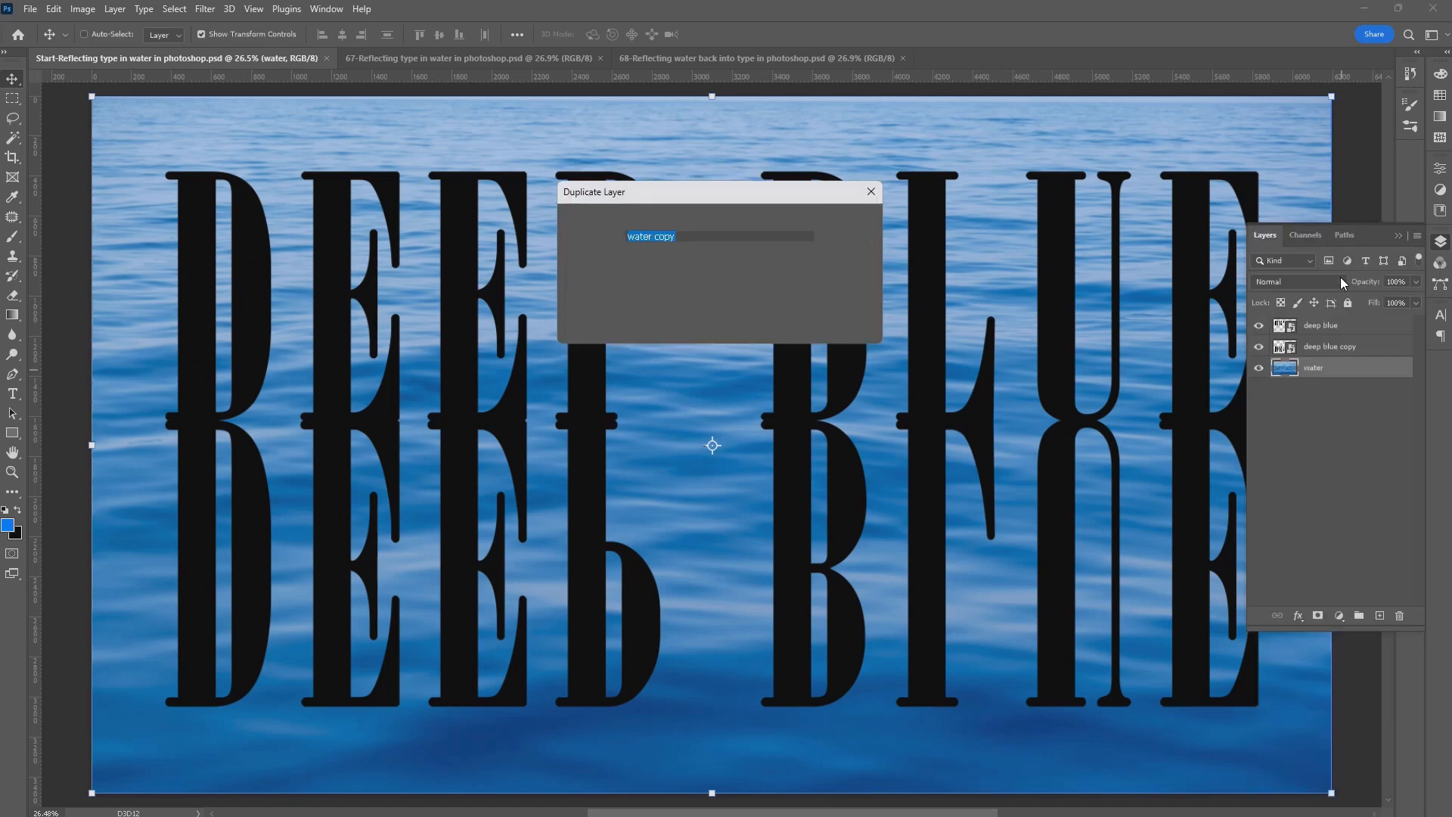
pyautogui.click(773, 276)
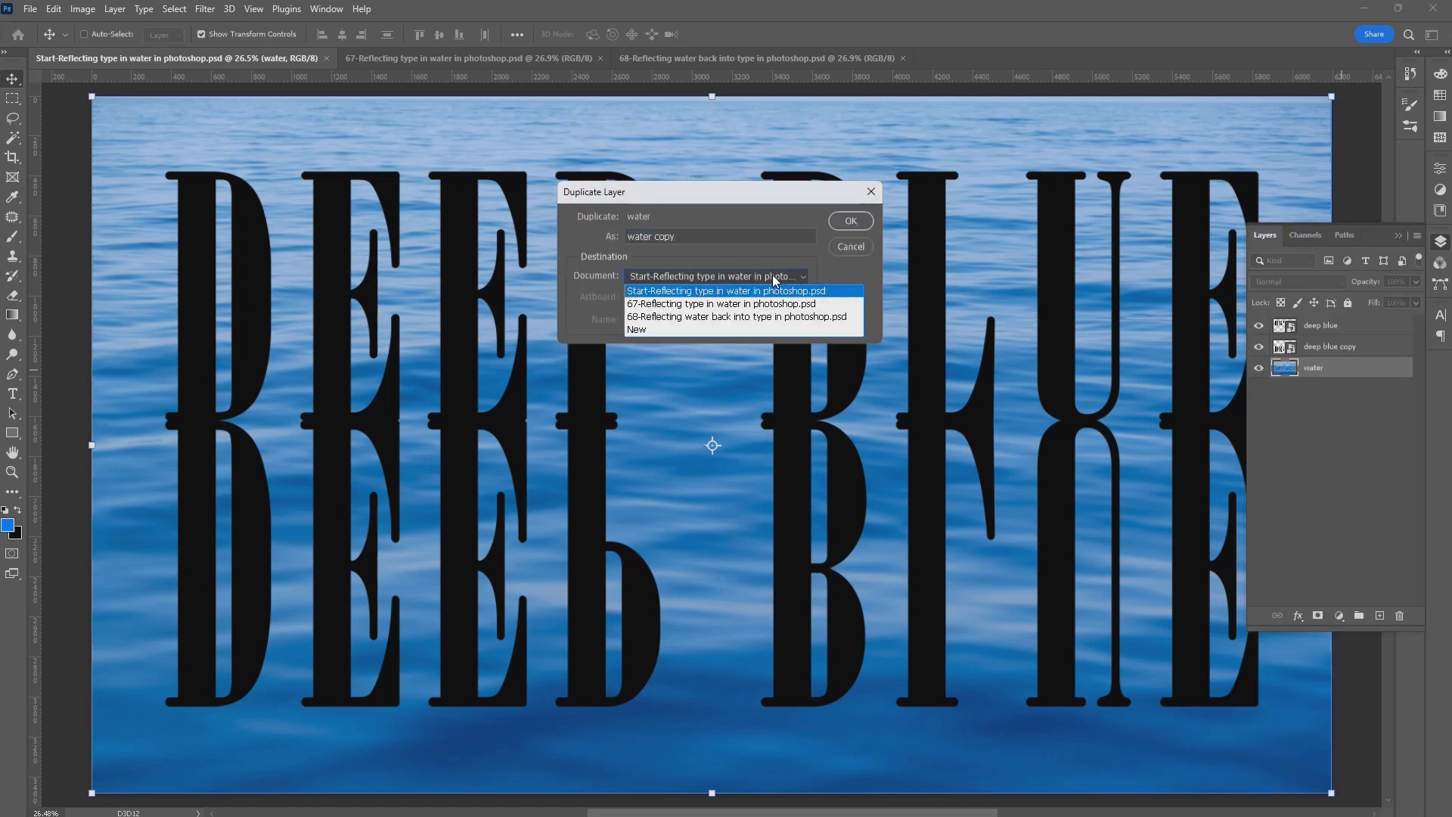
pyautogui.click(725, 328)
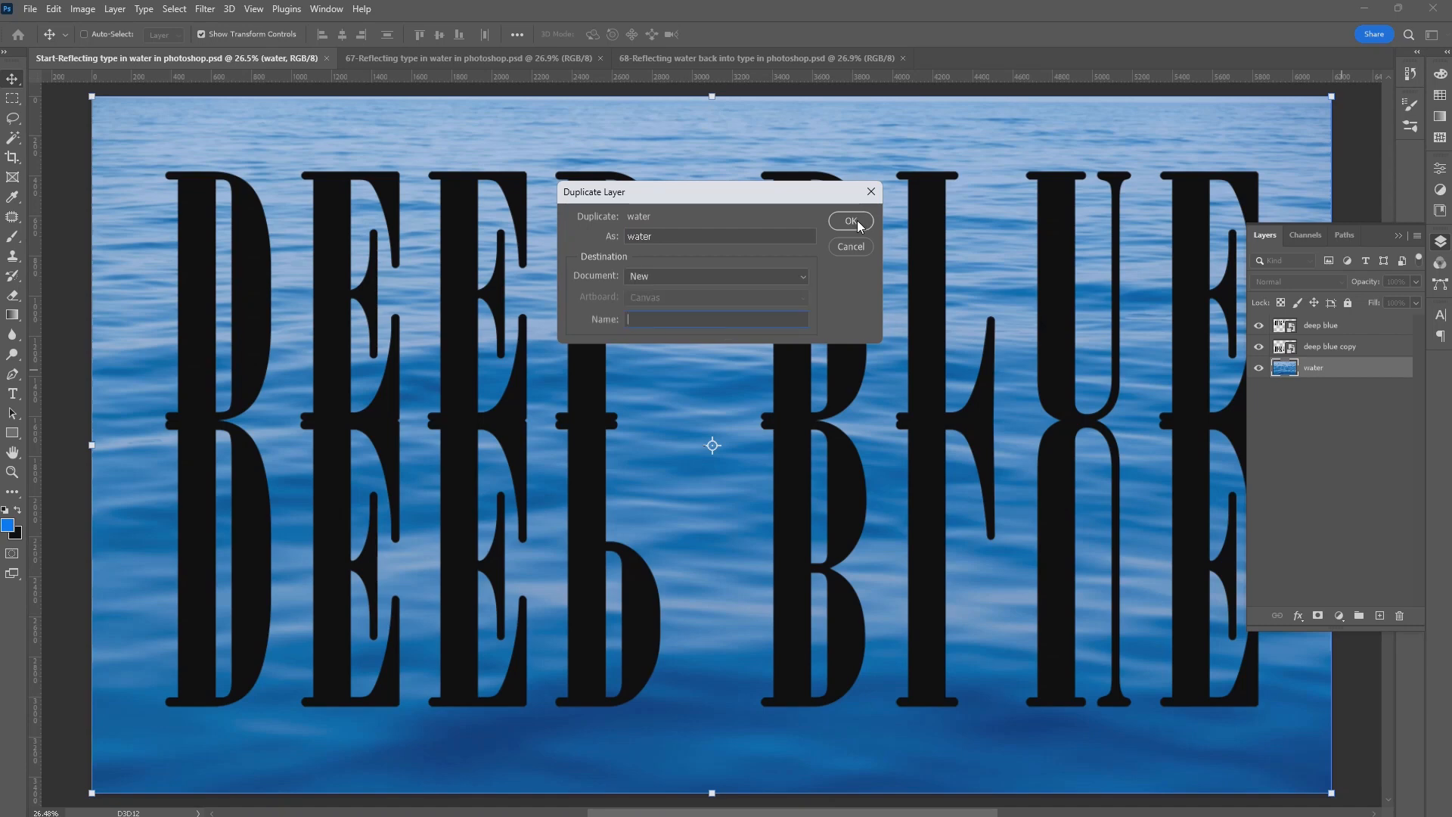
pyautogui.click(851, 221)
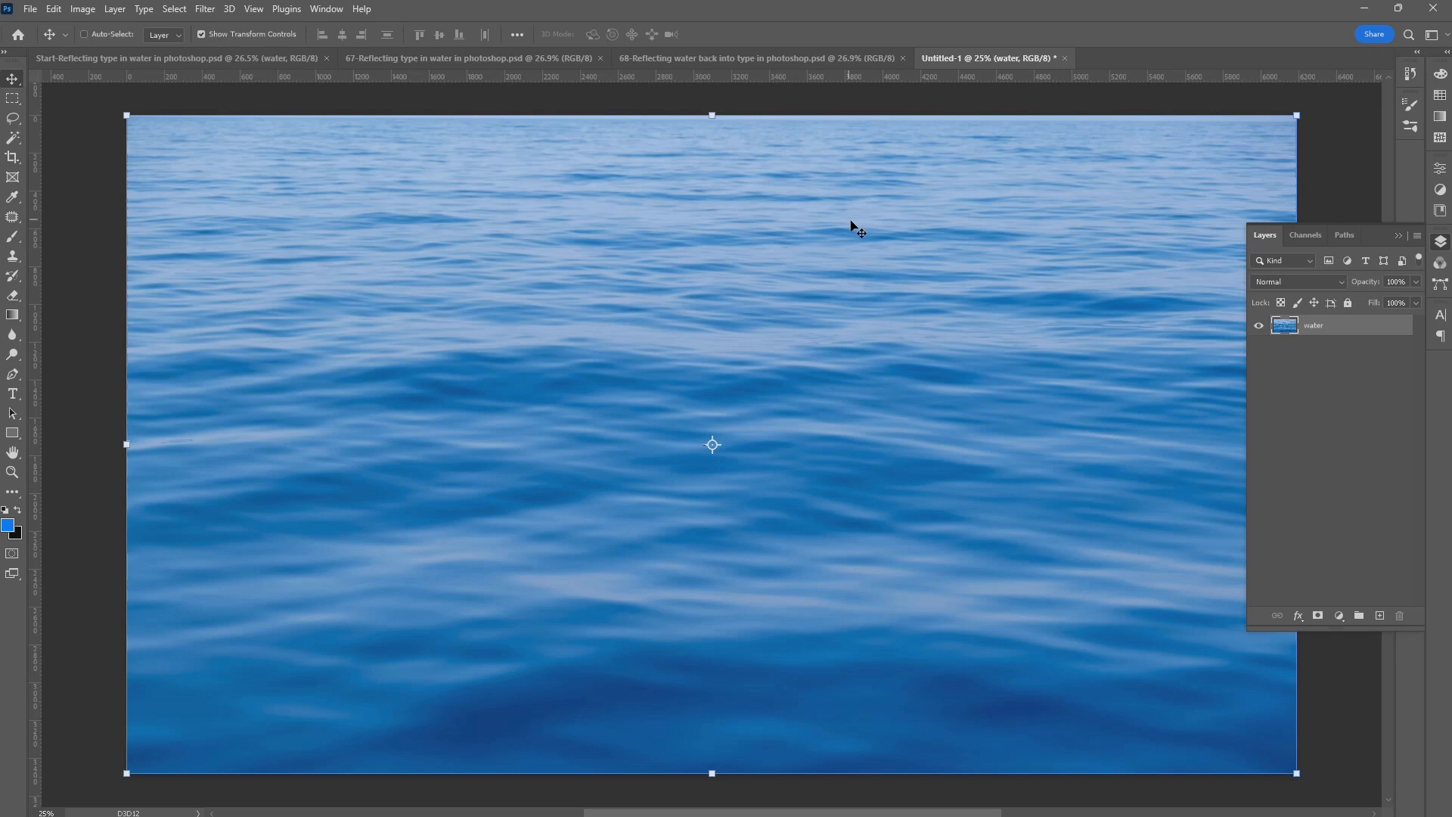
pyautogui.rightClick(1383, 331)
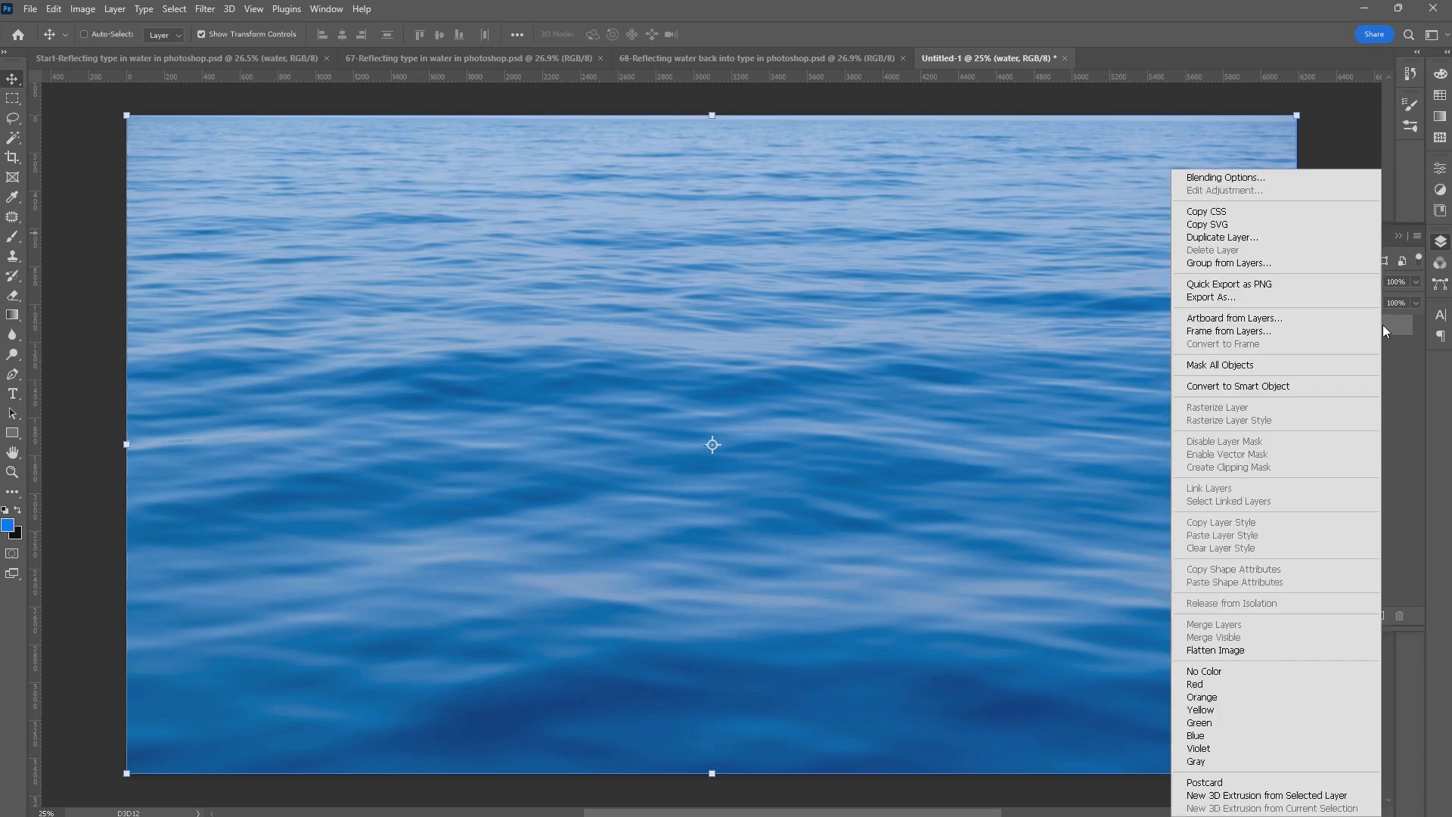
pyautogui.click(1232, 650)
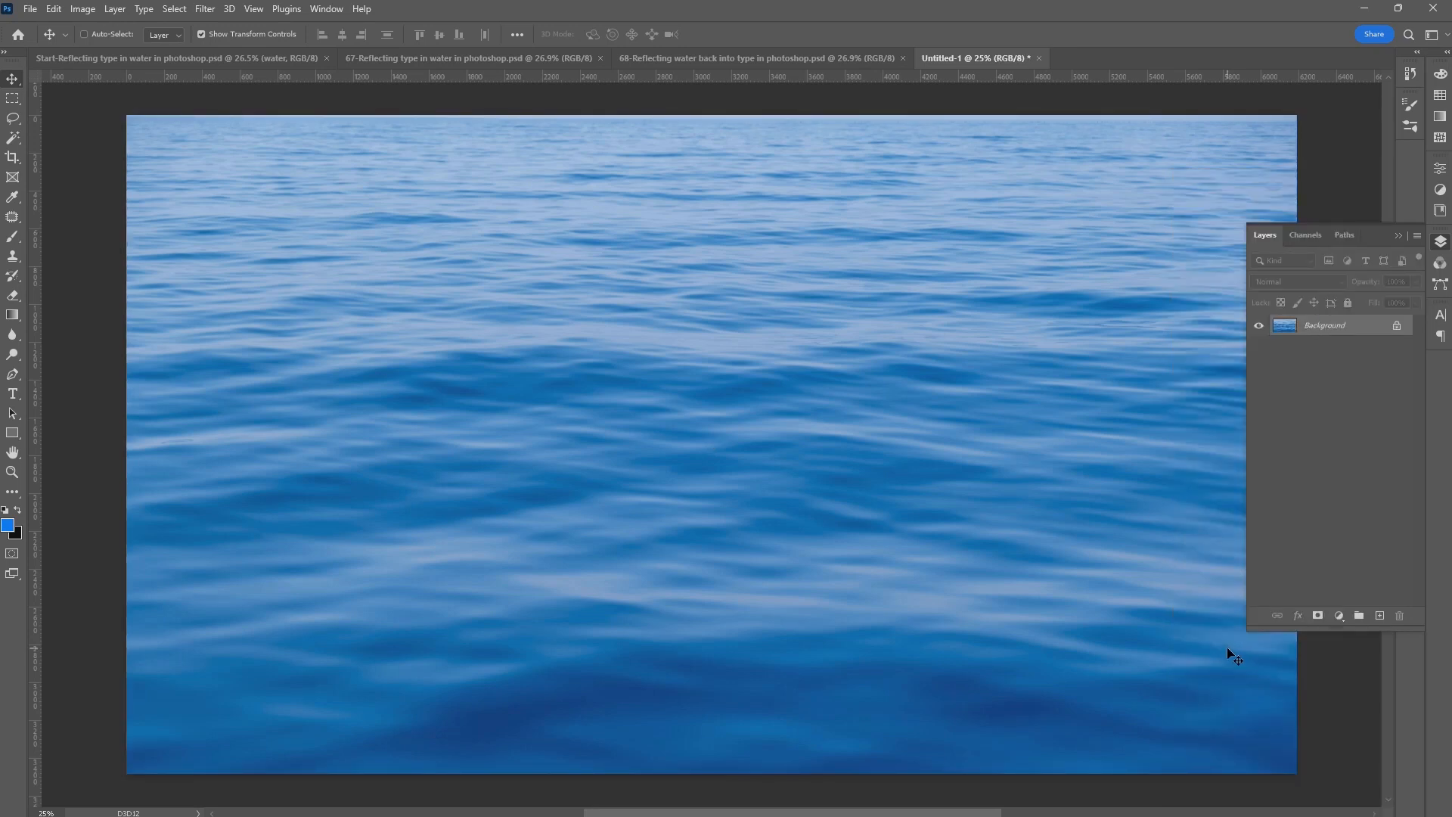
# Step: Convert the flattened water image to Grayscale mode and apply Auto Contrast to it
pyautogui.click(83, 8)
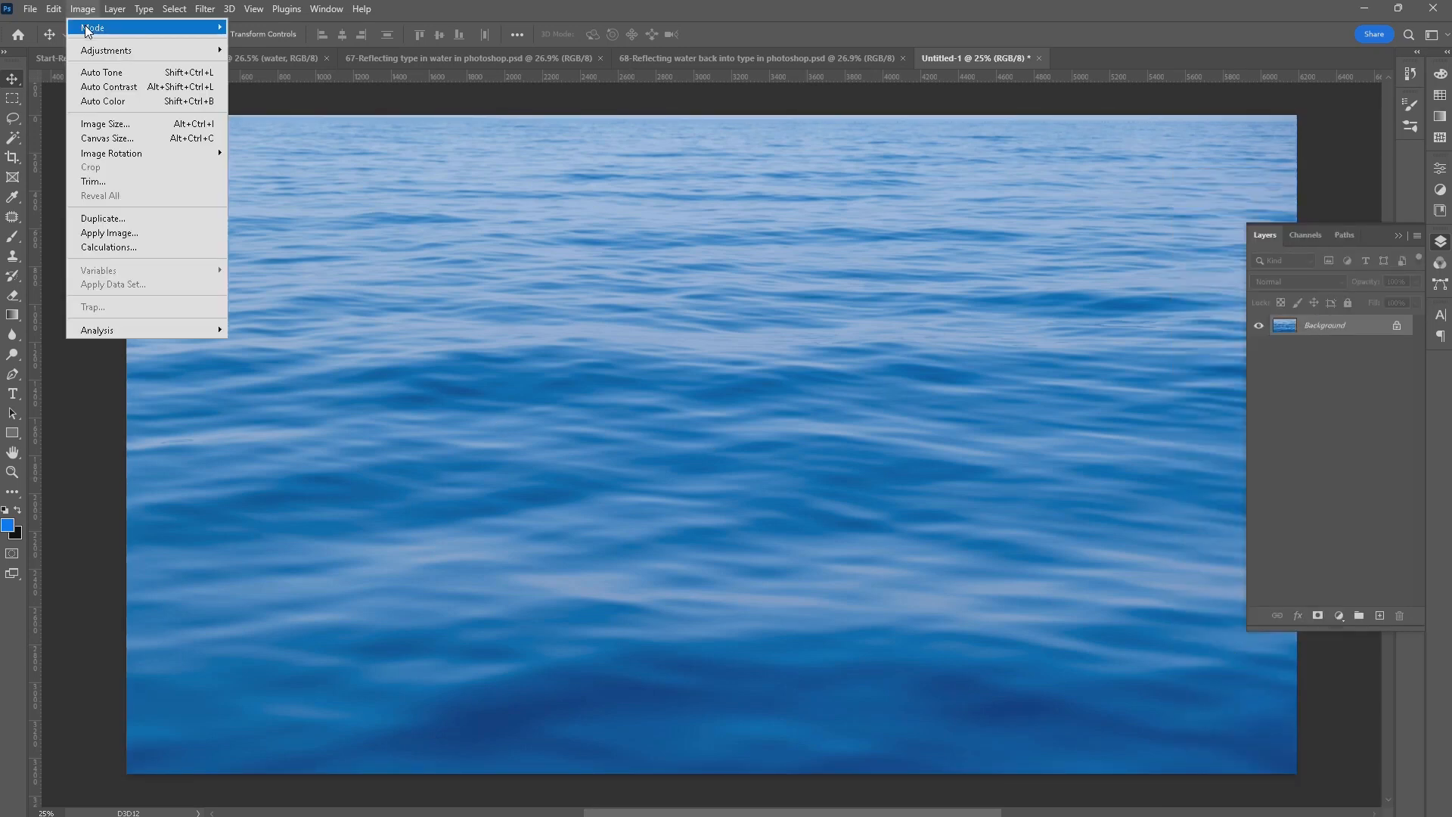
pyautogui.moveTo(171, 25)
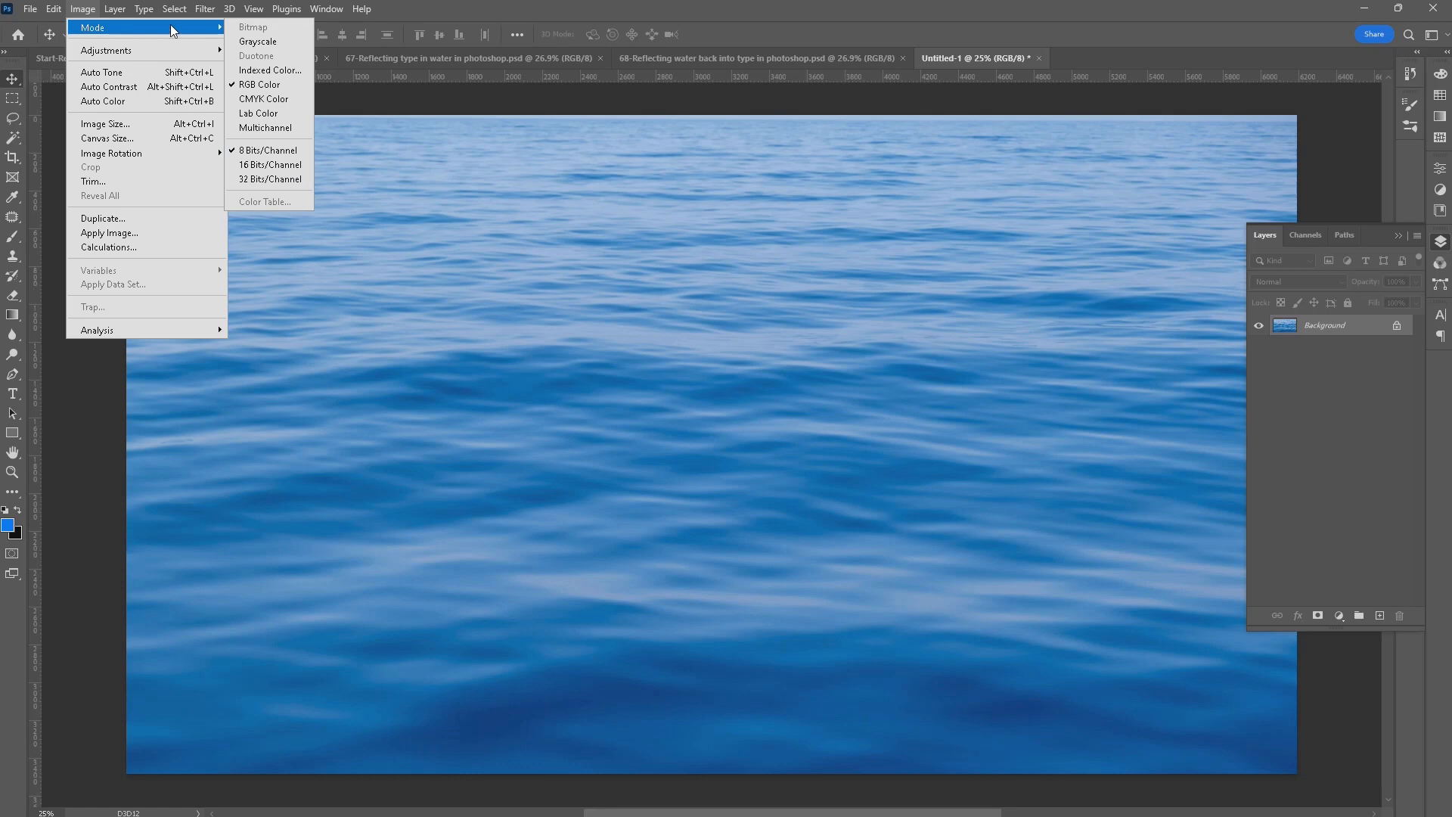
pyautogui.click(287, 41)
pyautogui.click(673, 339)
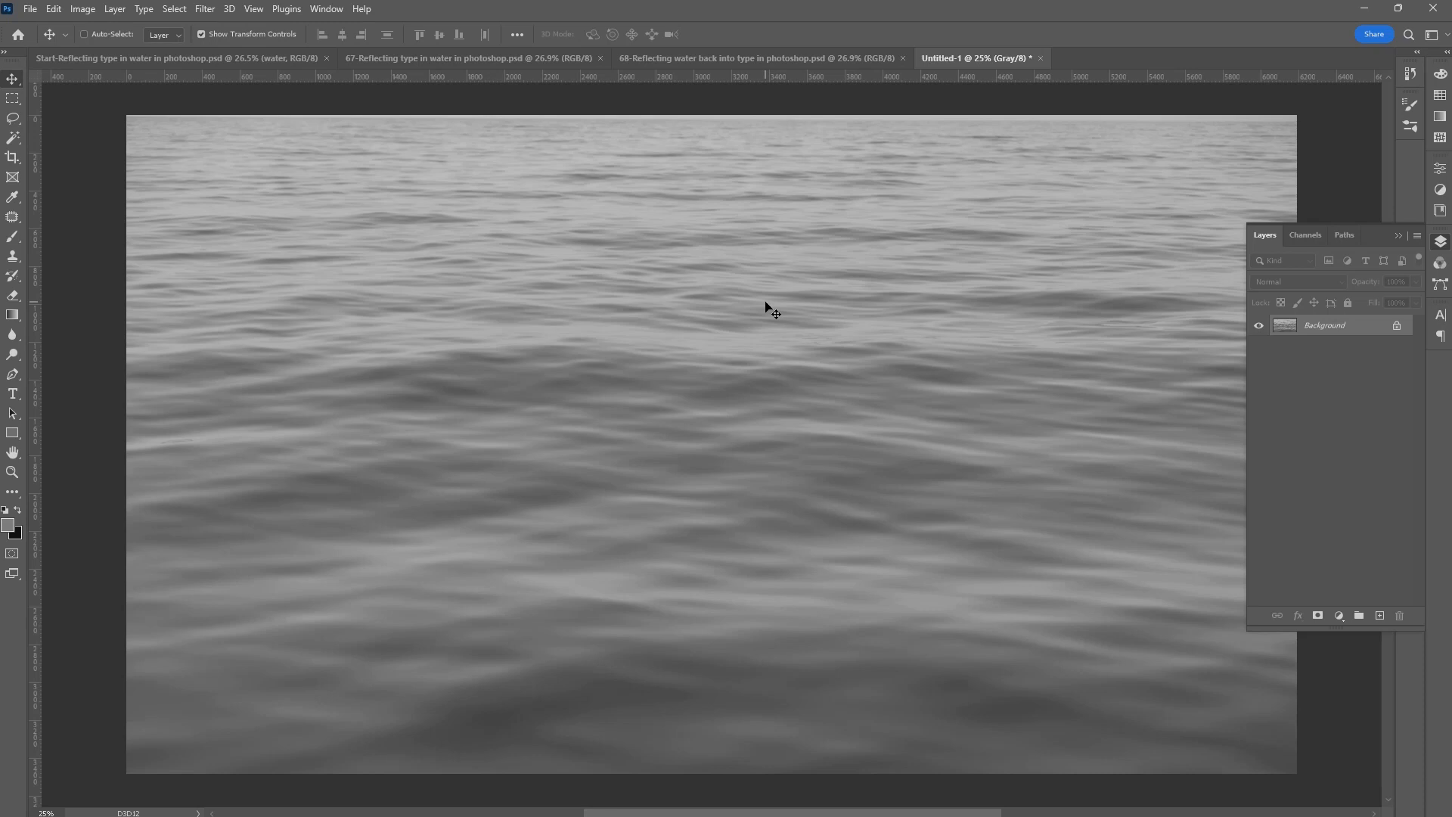
pyautogui.click(83, 9)
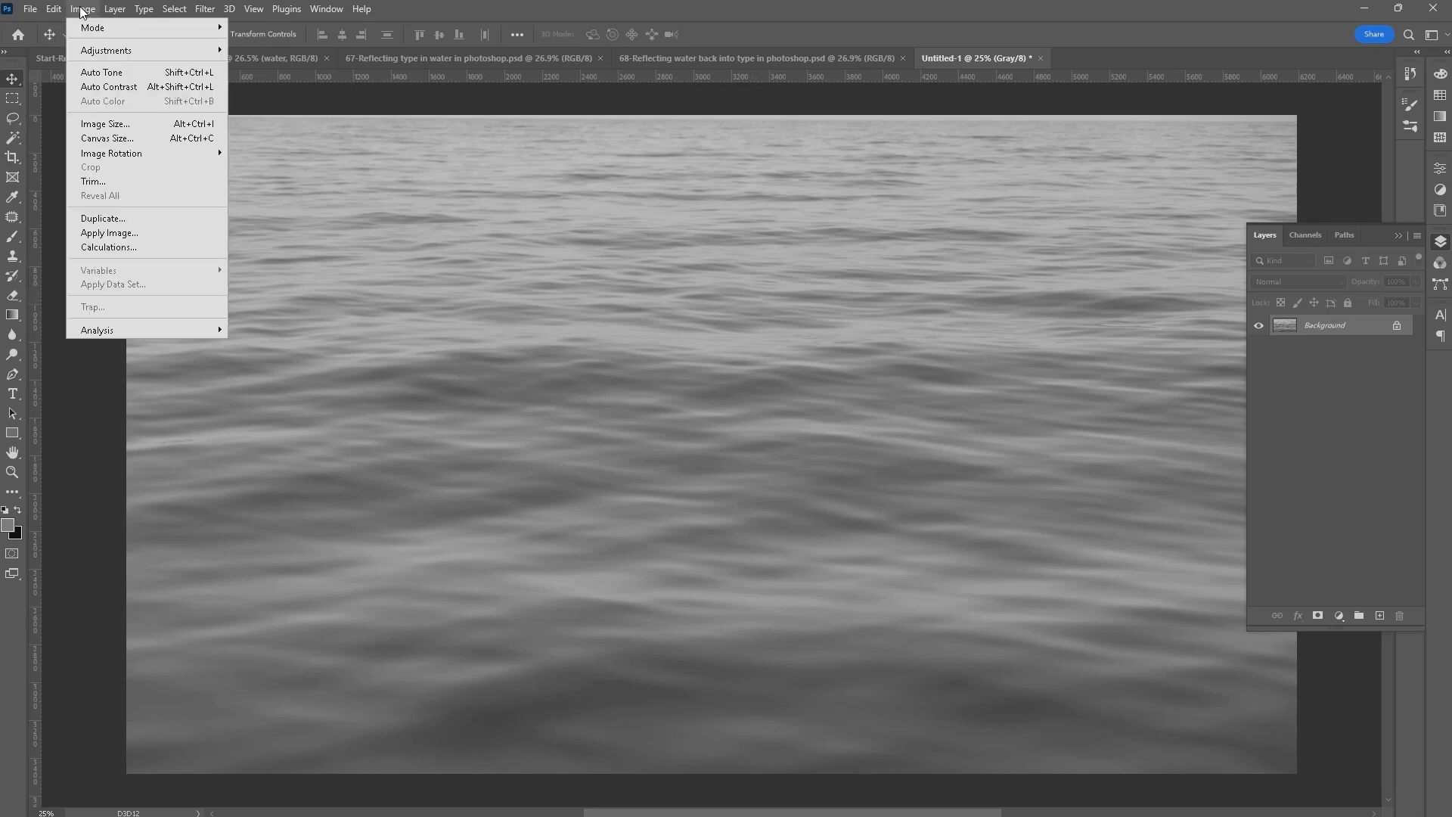
pyautogui.click(121, 89)
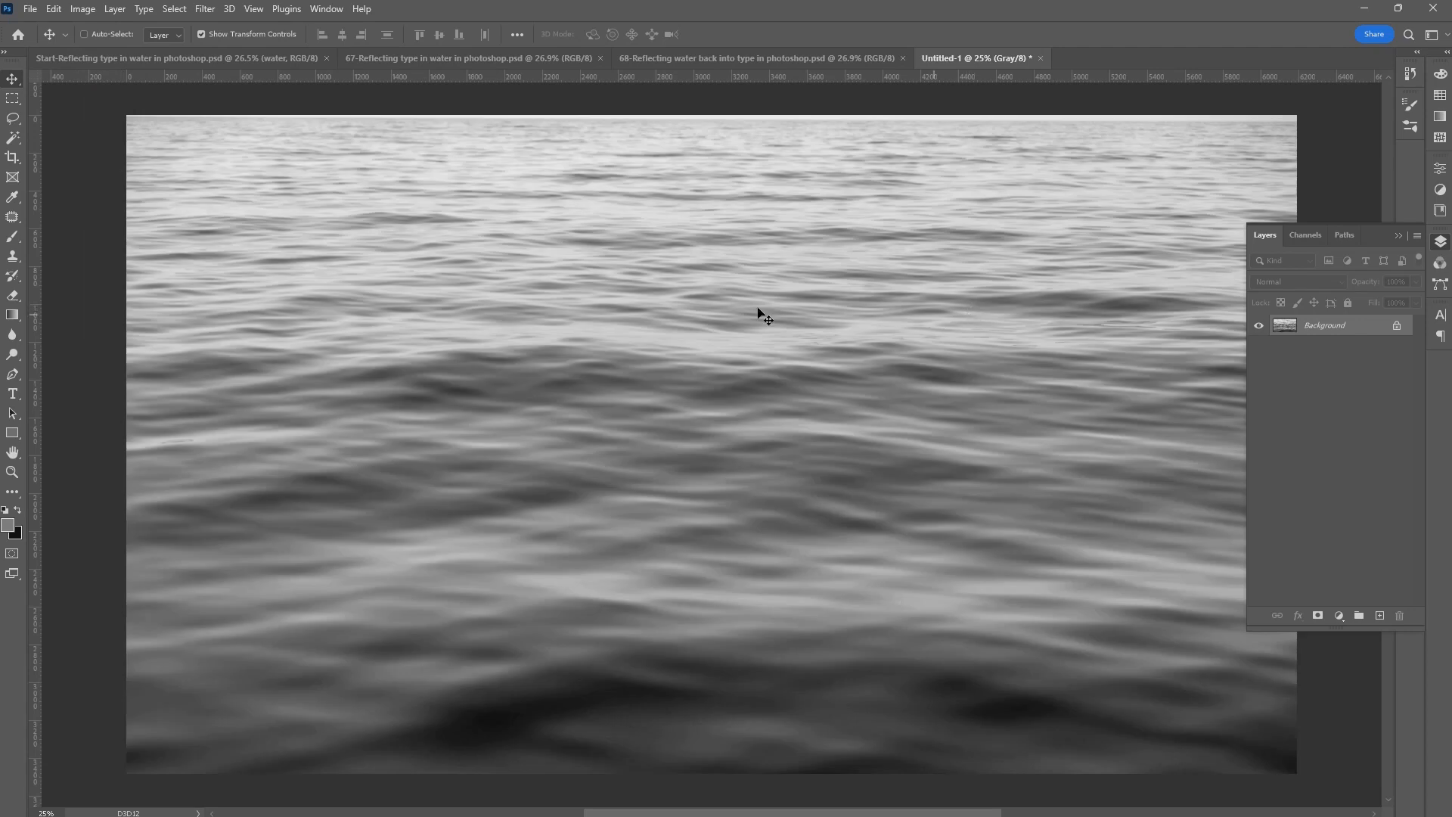
# Step: Save the grayscale water image as "water dmap" in Photoshop format, replacing the existing file
pyautogui.click(29, 9)
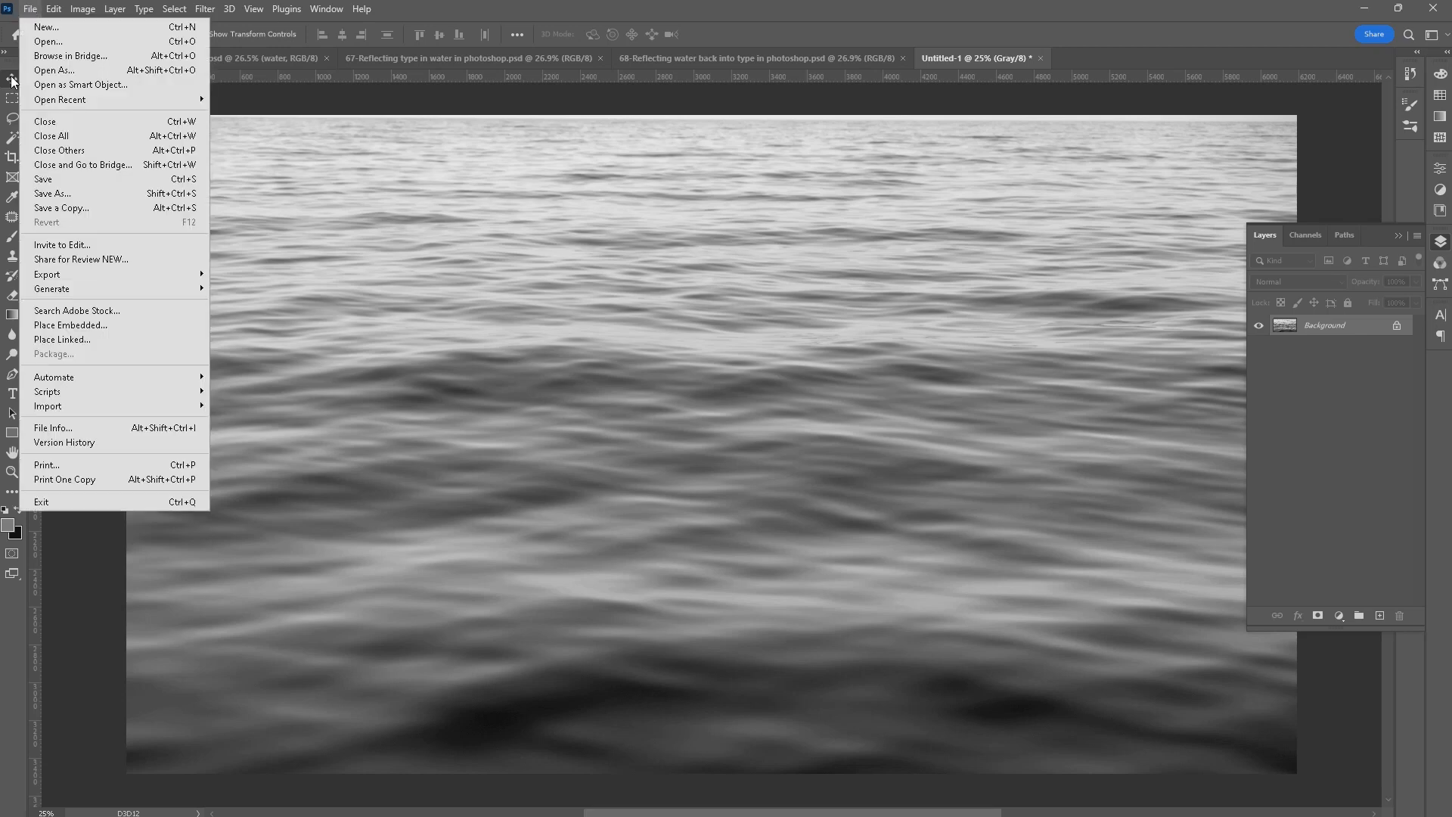
pyautogui.click(52, 180)
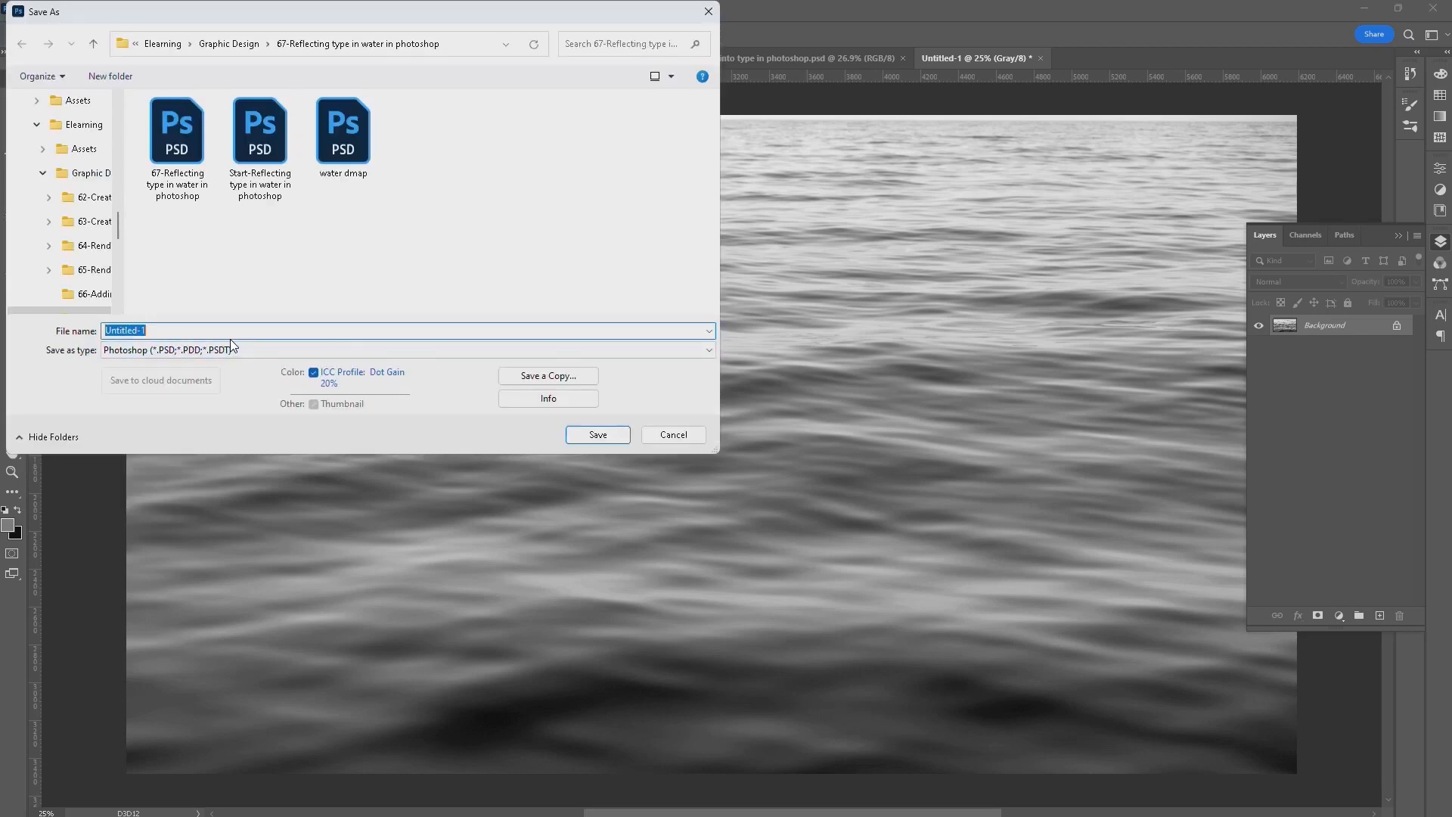
pyautogui.write('water dmap')
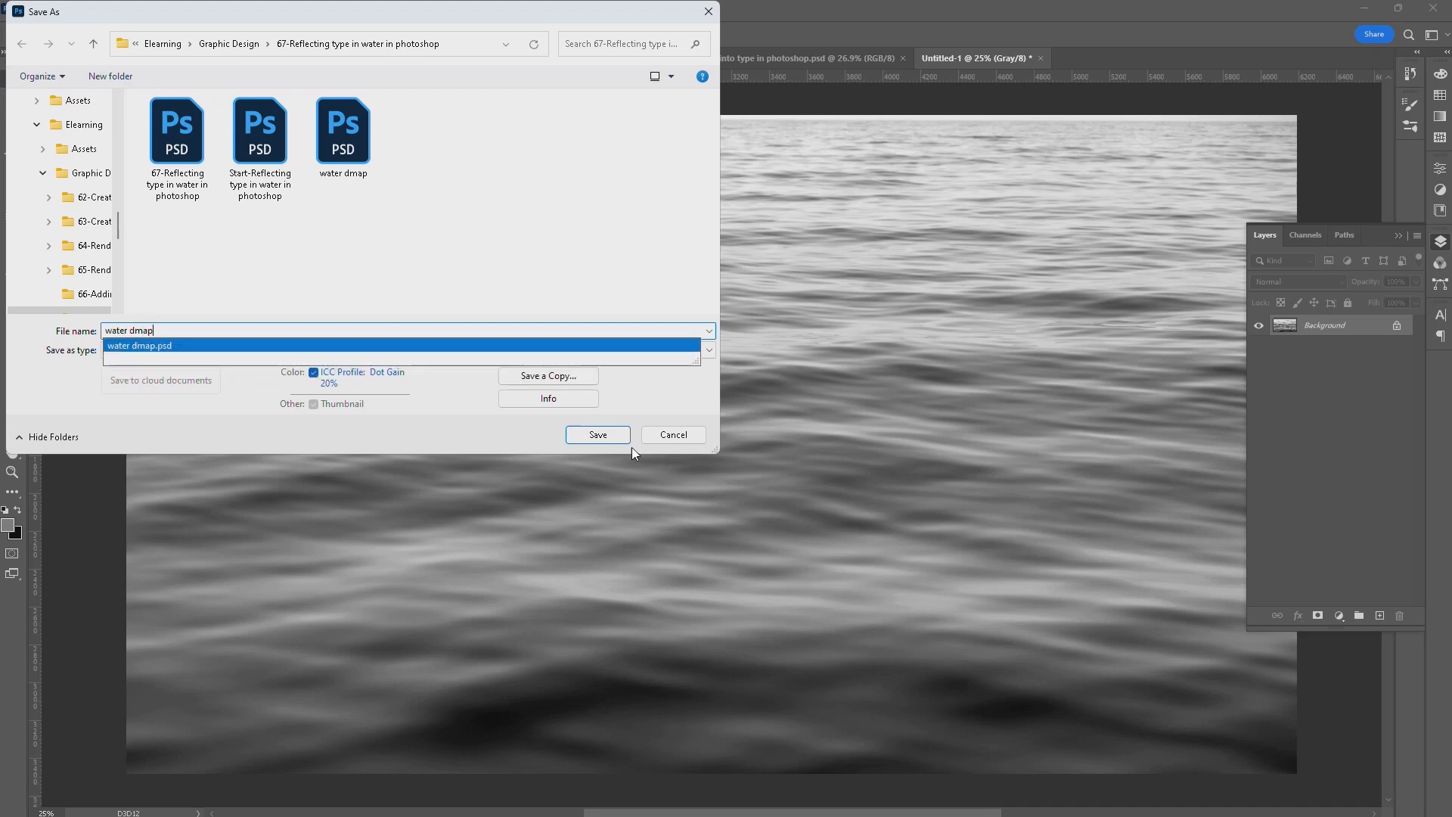
pyautogui.click(593, 436)
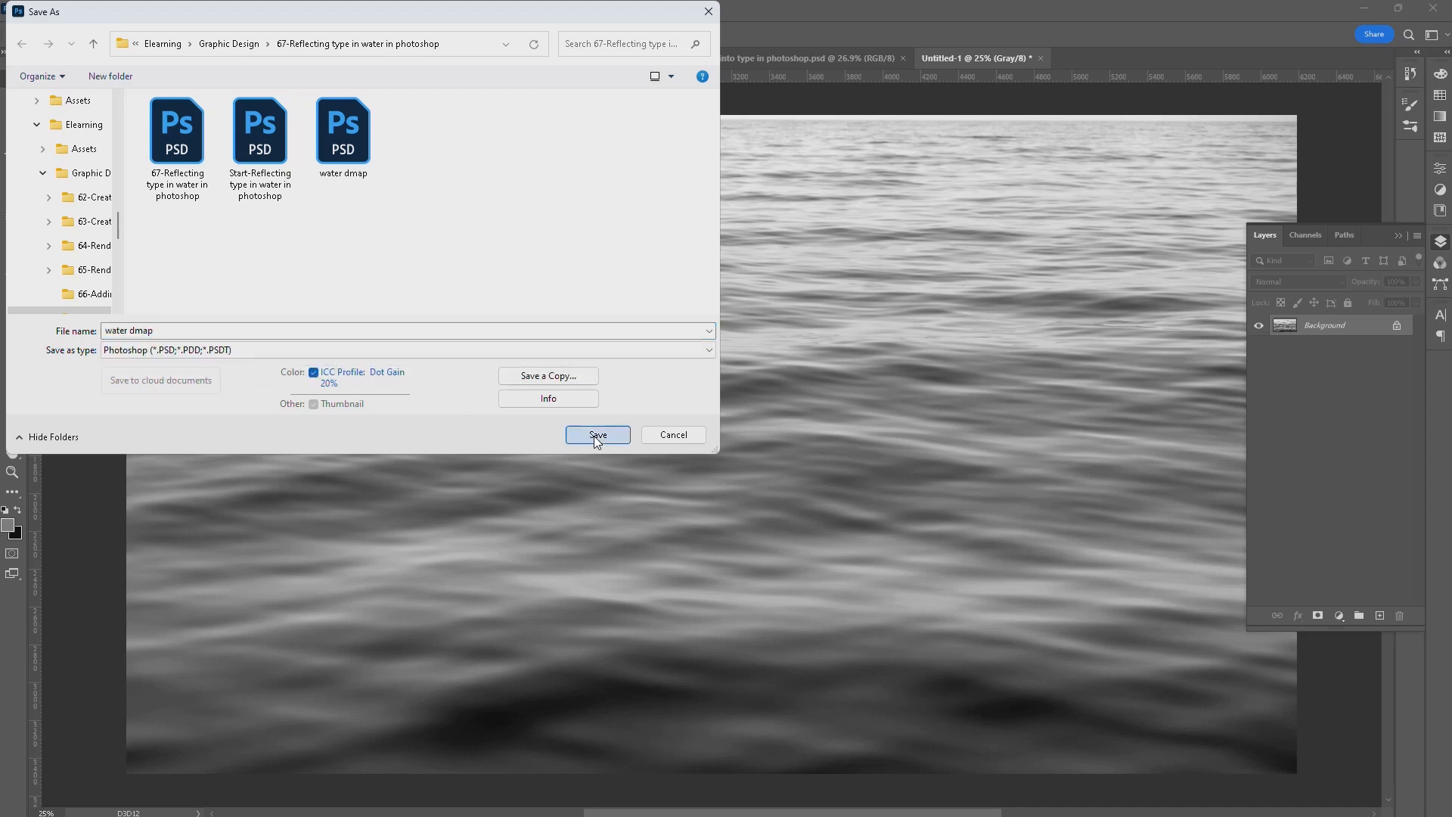
pyautogui.click(778, 415)
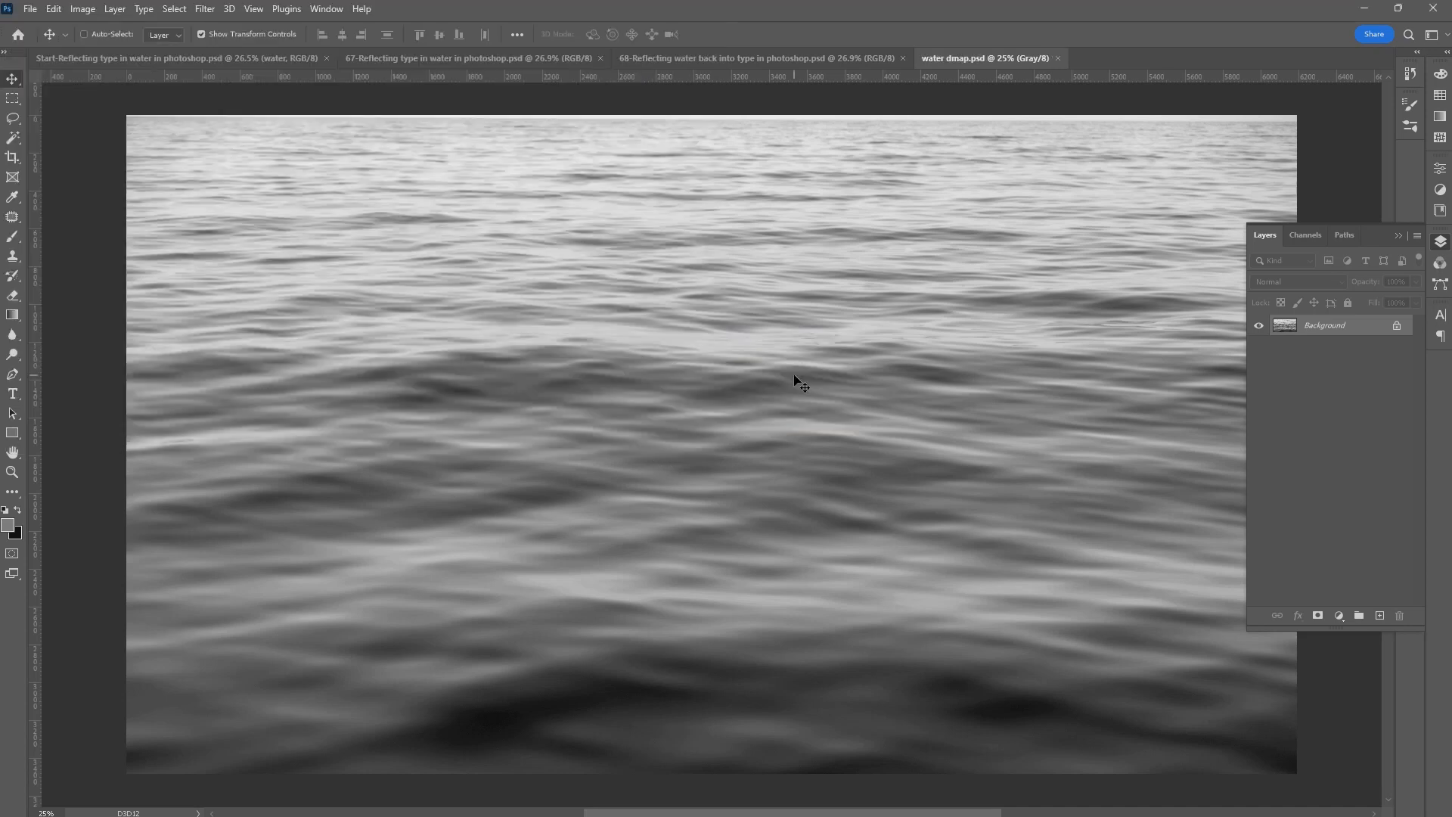
# Step: Apply a Displace filter to the "deep blue copy" layer with horizontal scale 30, vertical scale 0 and "water dmap" as the displacement map
pyautogui.click(173, 56)
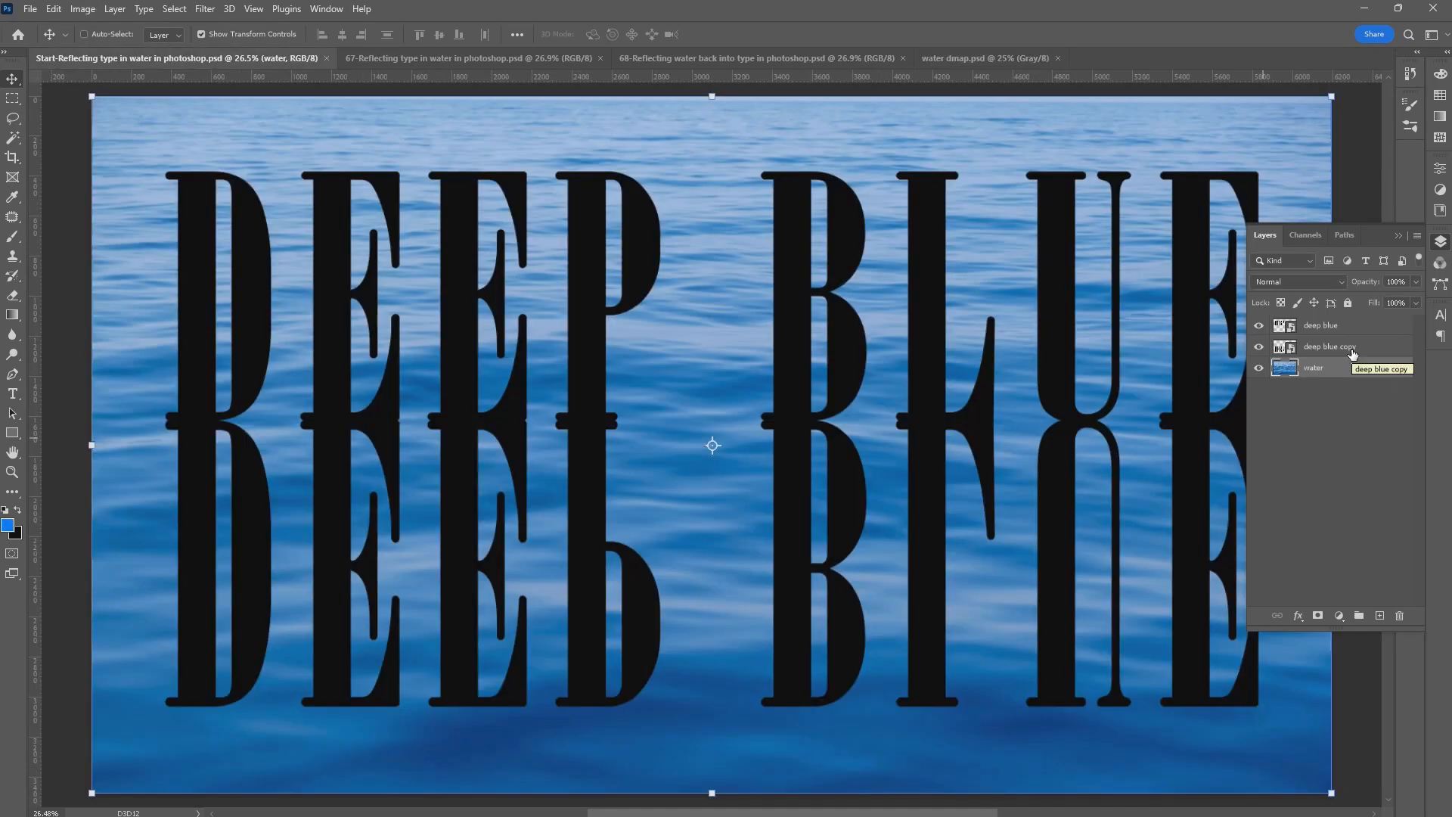
pyautogui.click(1352, 352)
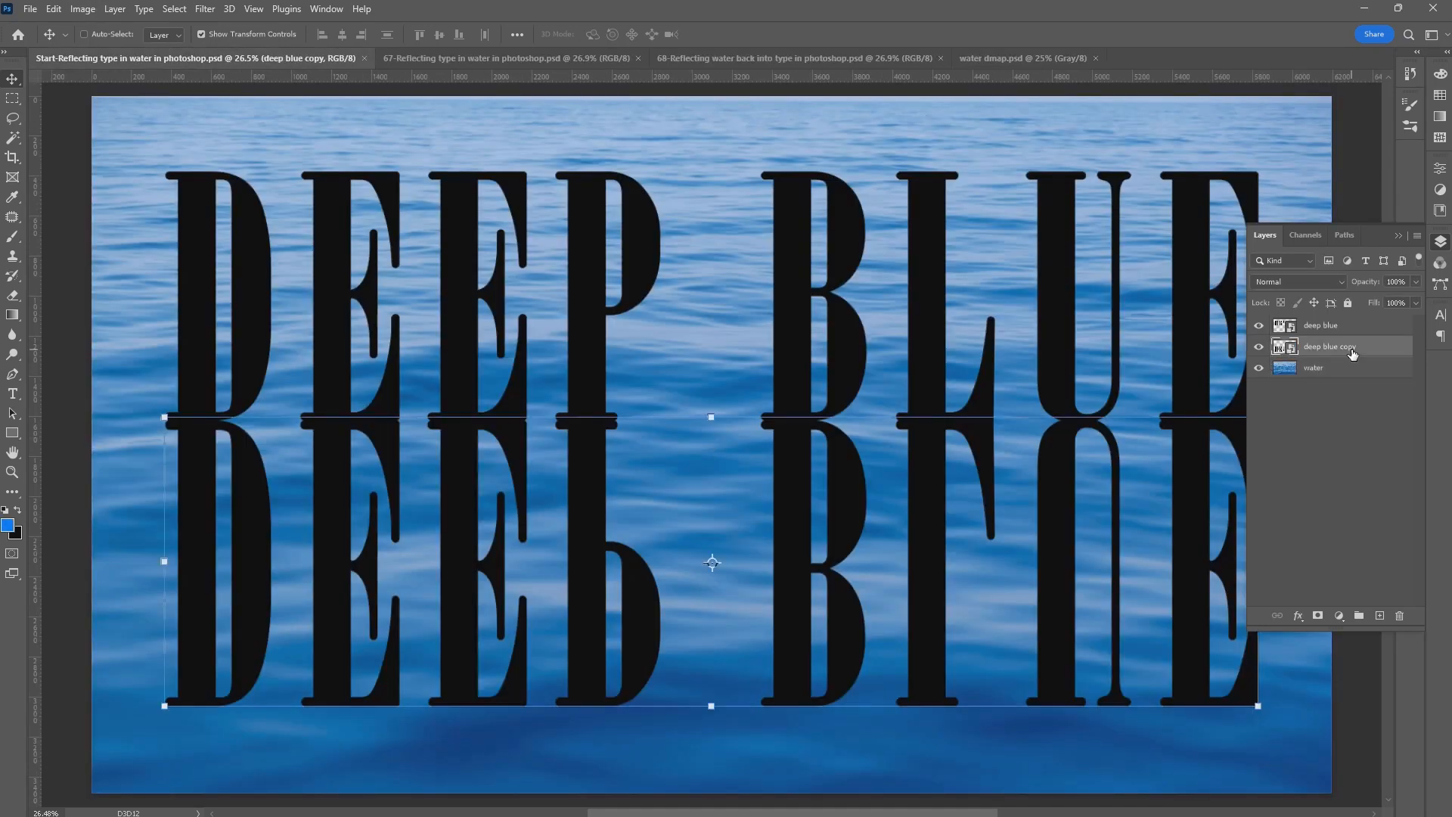
pyautogui.click(205, 9)
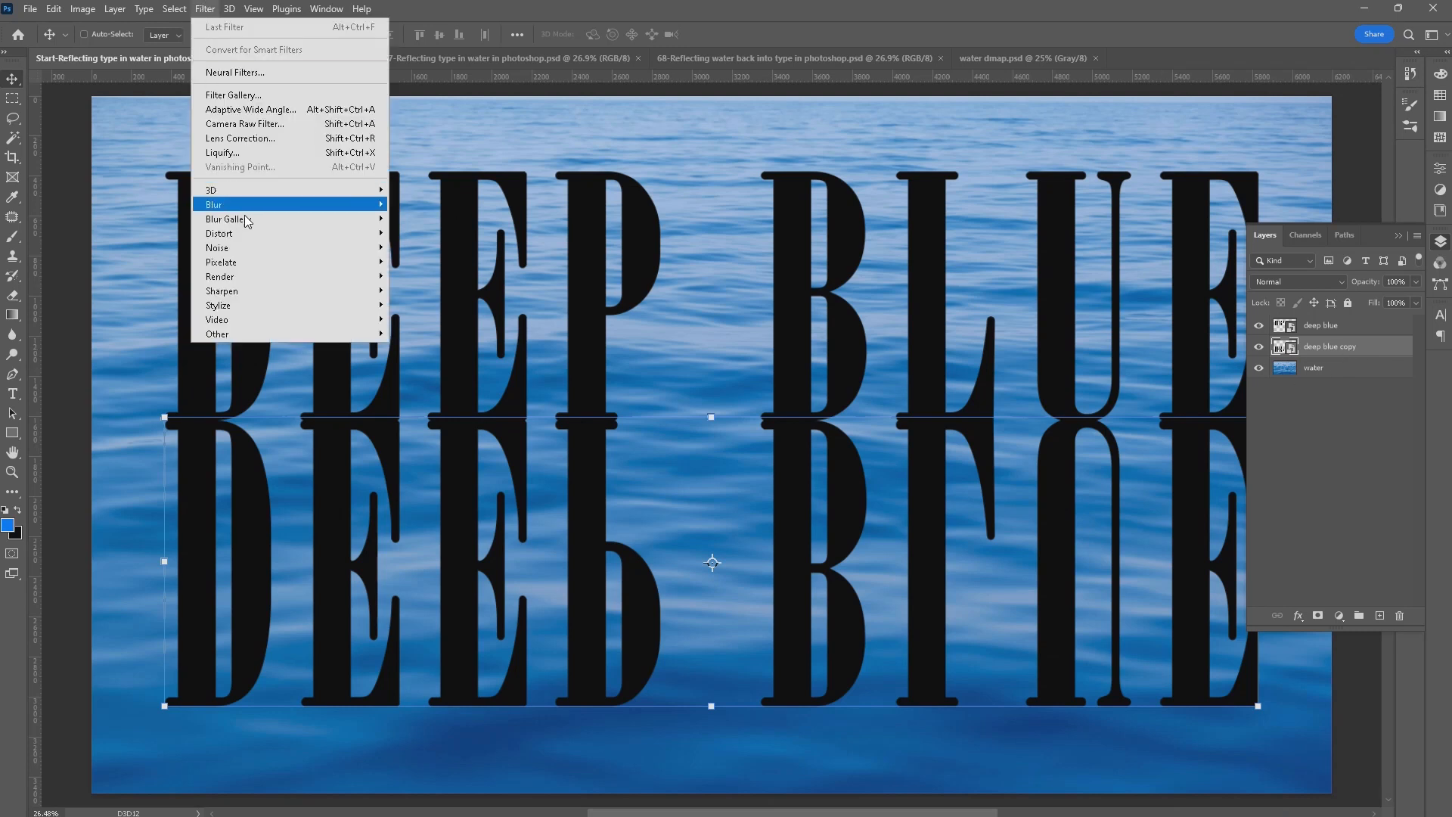
pyautogui.moveTo(259, 234)
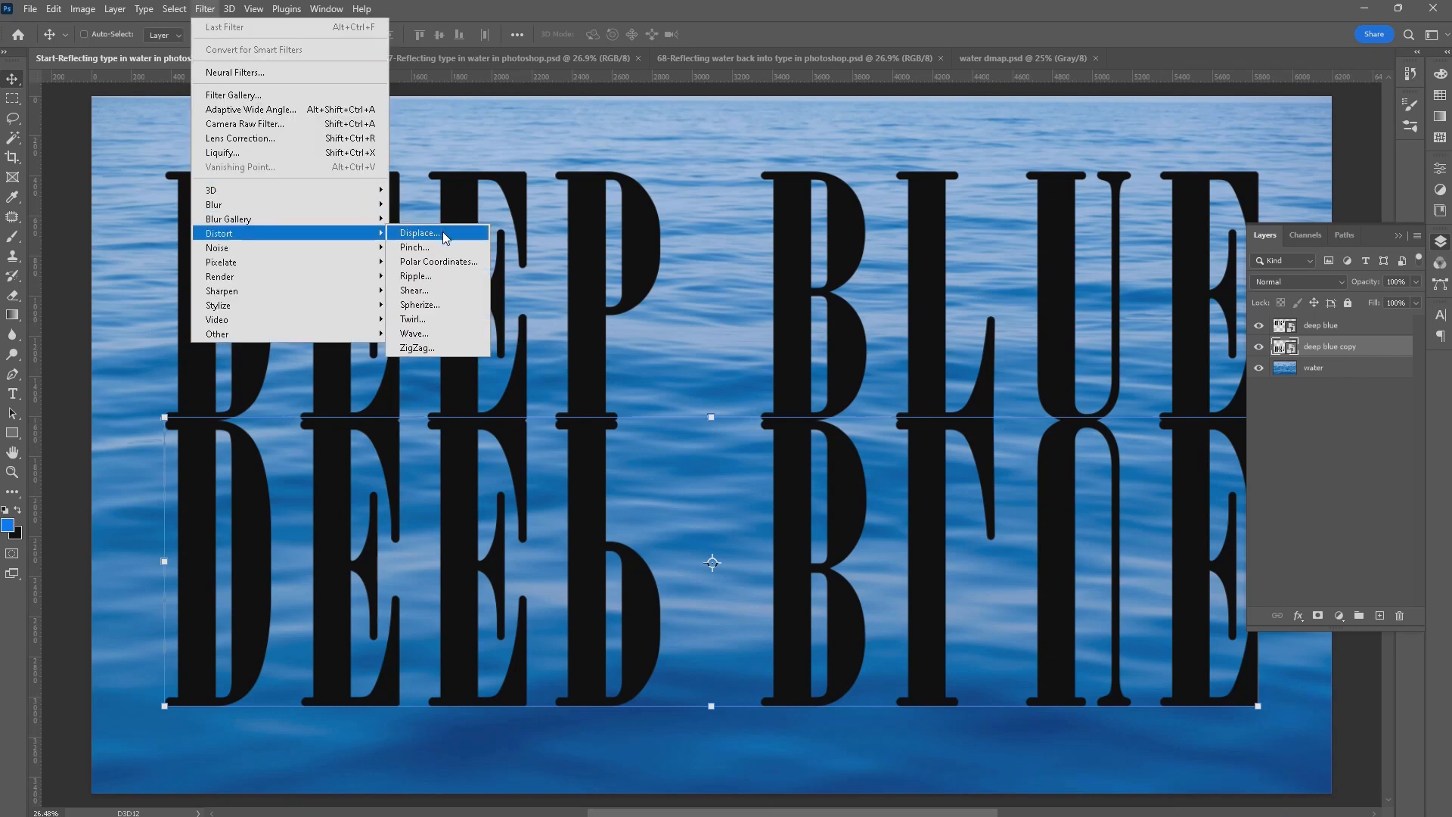
pyautogui.click(417, 233)
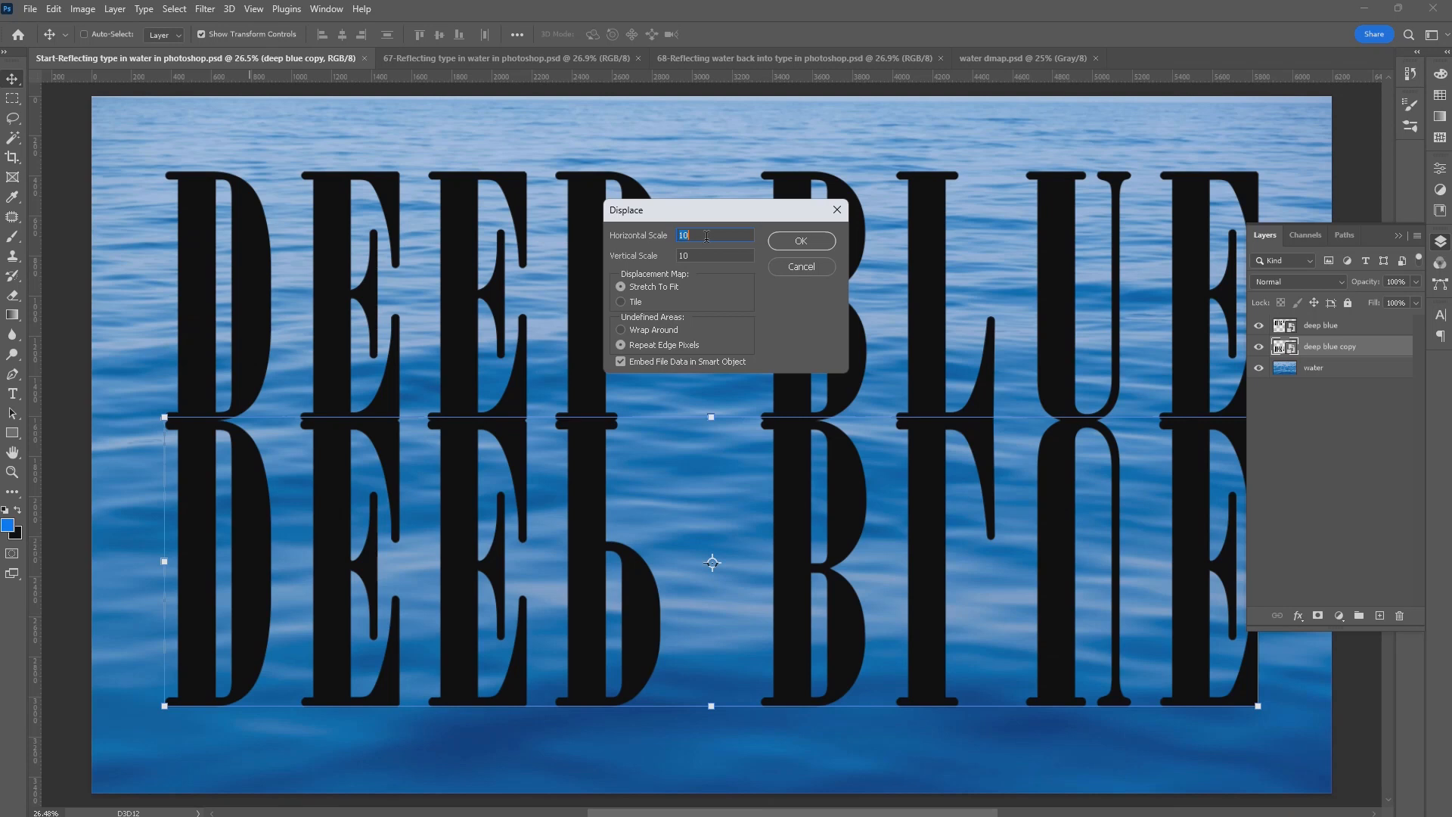
pyautogui.write('30')
pyautogui.doubleClick(697, 257)
pyautogui.write('0')
pyautogui.click(798, 242)
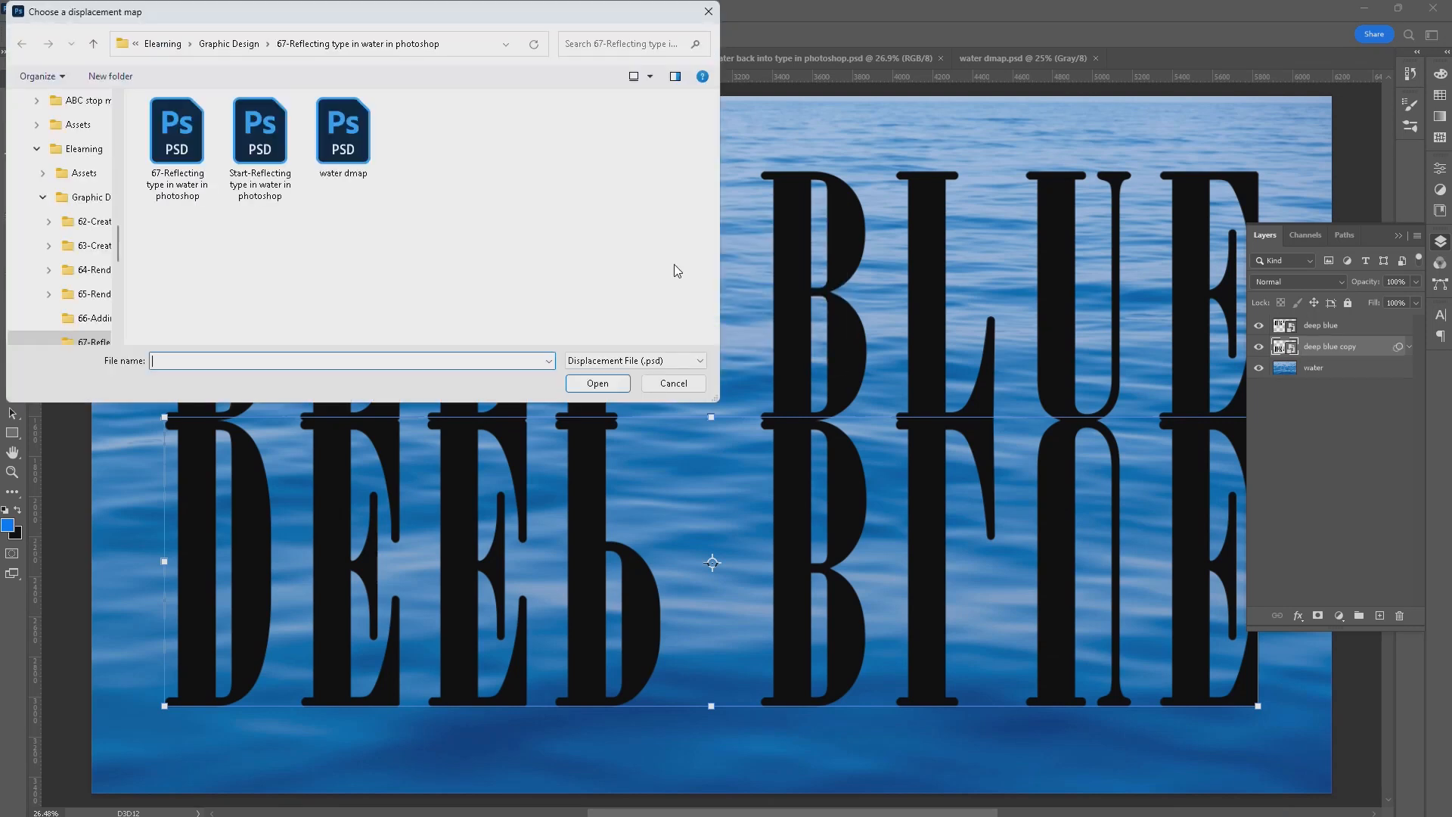
pyautogui.click(360, 129)
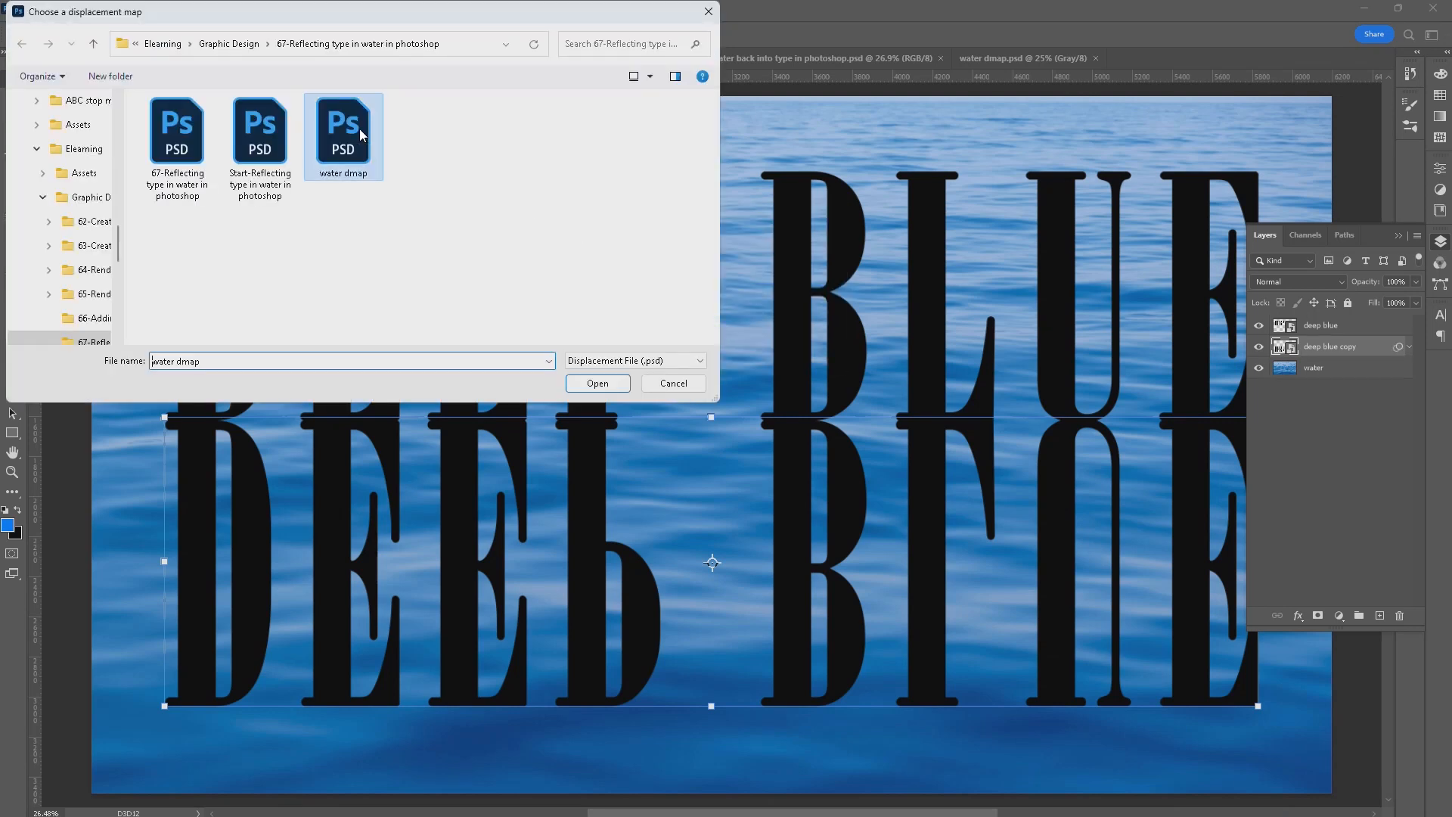
pyautogui.click(598, 384)
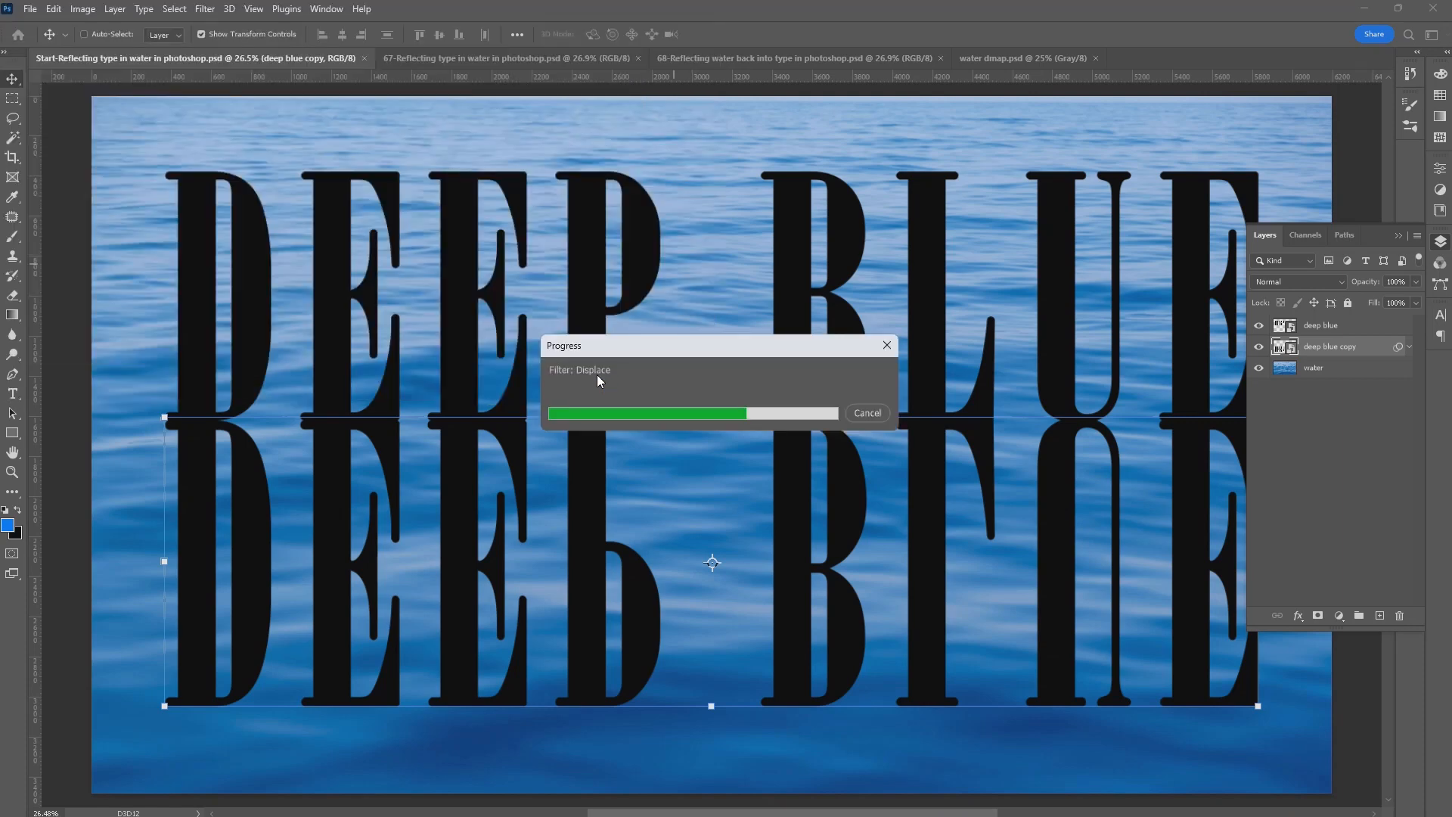
pyautogui.scroll(3, 490, 501)
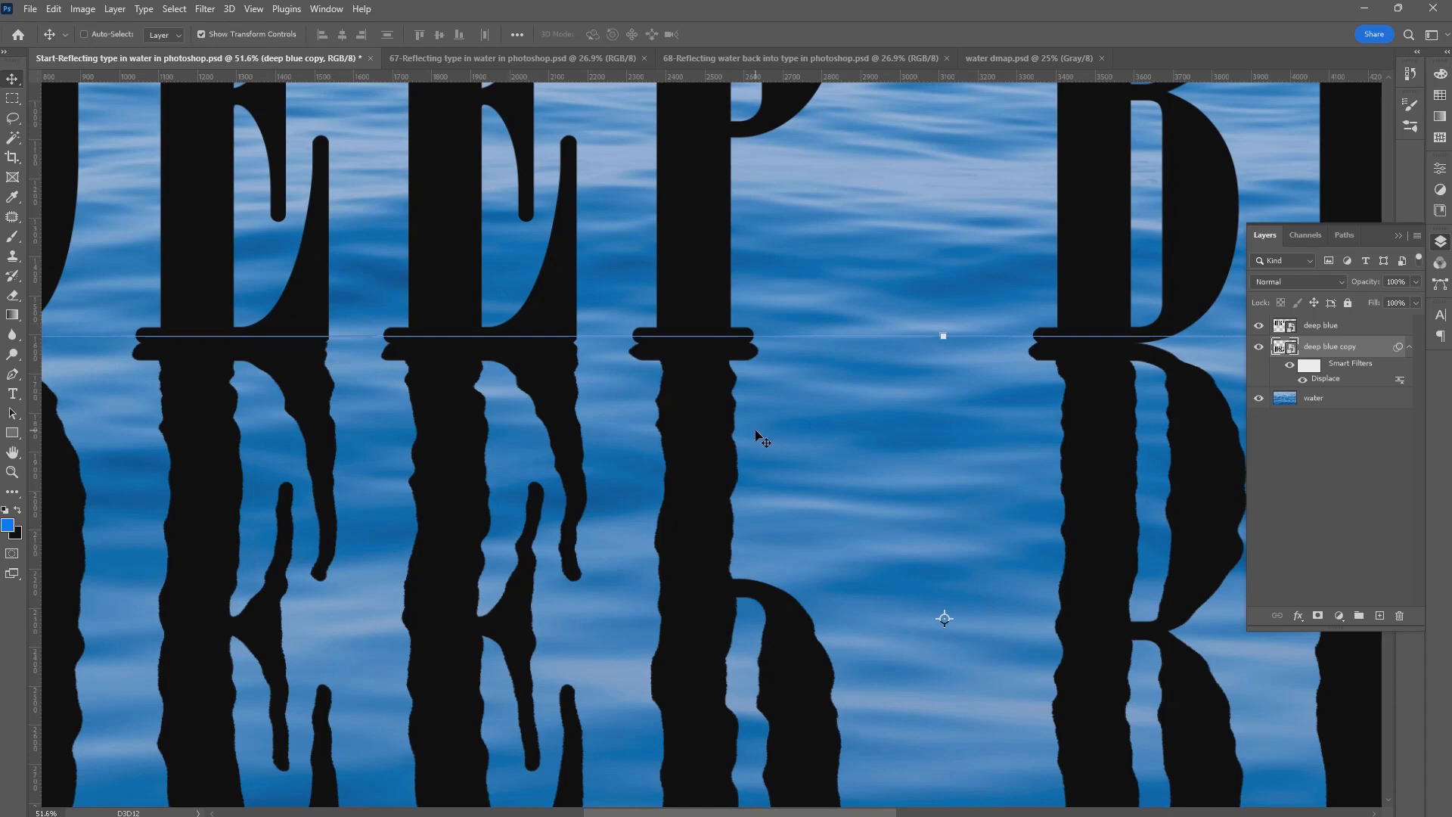
# Step: Apply a Gaussian Blur with a 20-pixel radius to the water dmap.psd image and save the file
pyautogui.click(1028, 58)
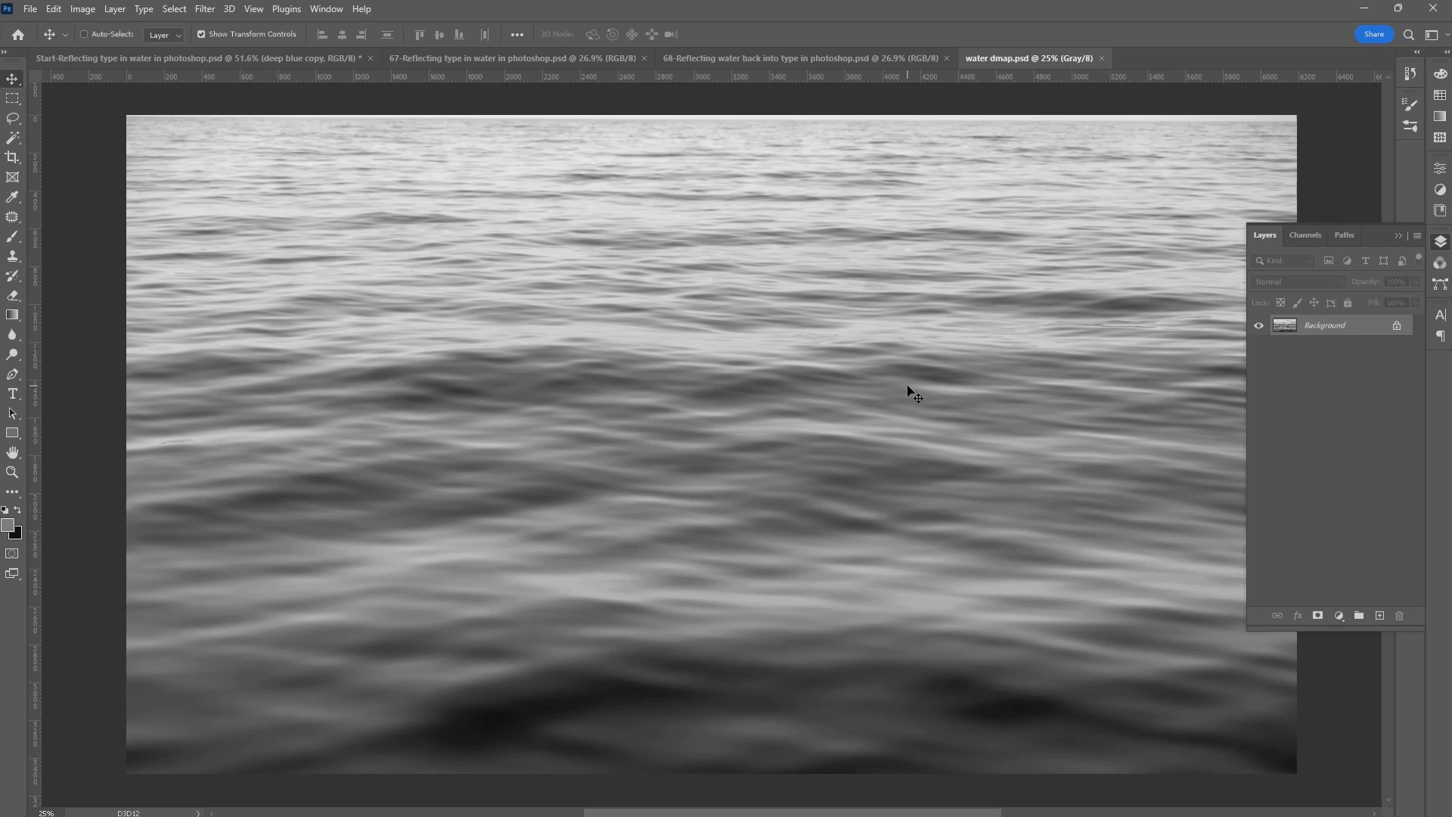
pyautogui.click(205, 8)
pyautogui.moveTo(280, 211)
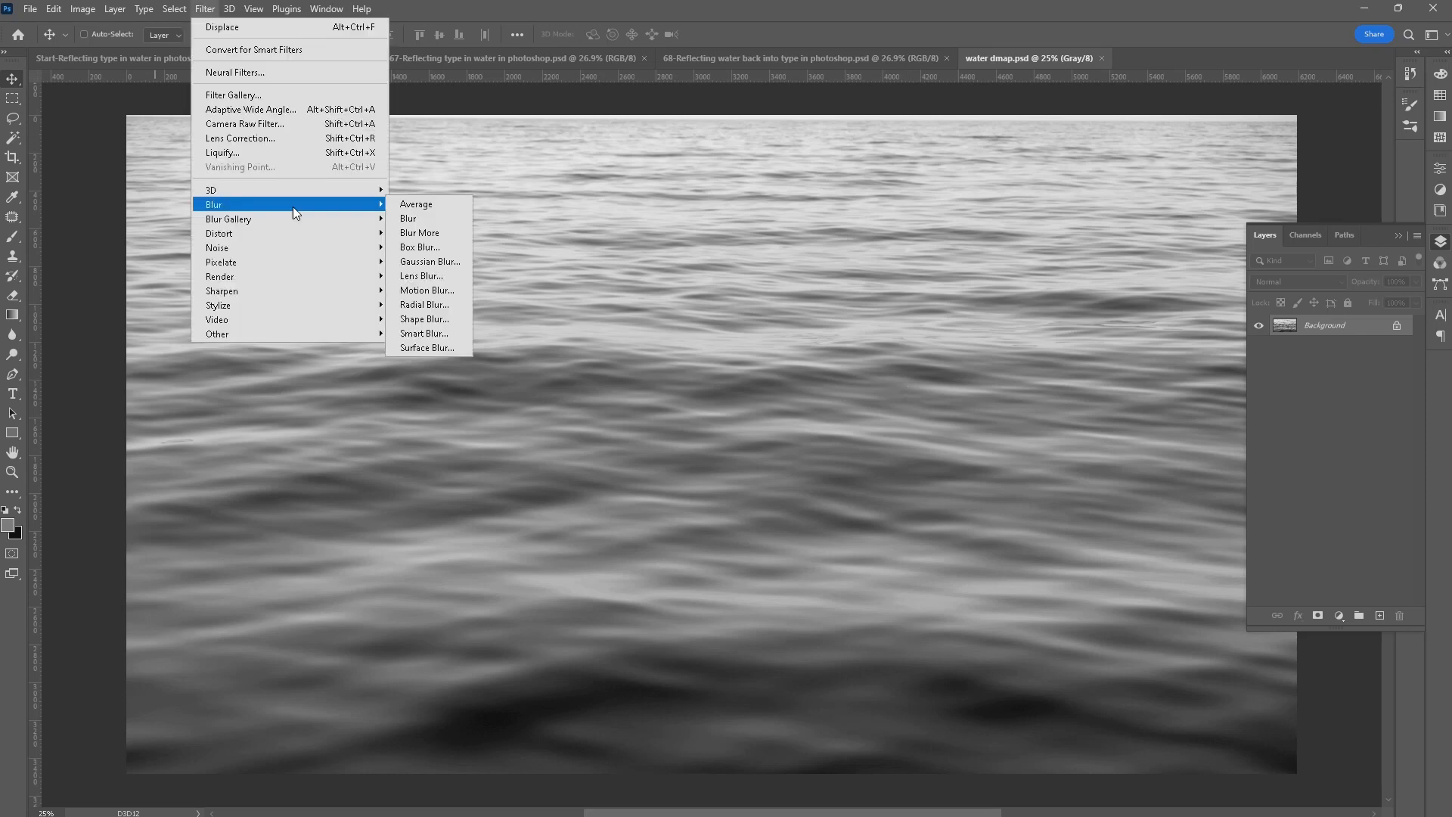
pyautogui.click(454, 261)
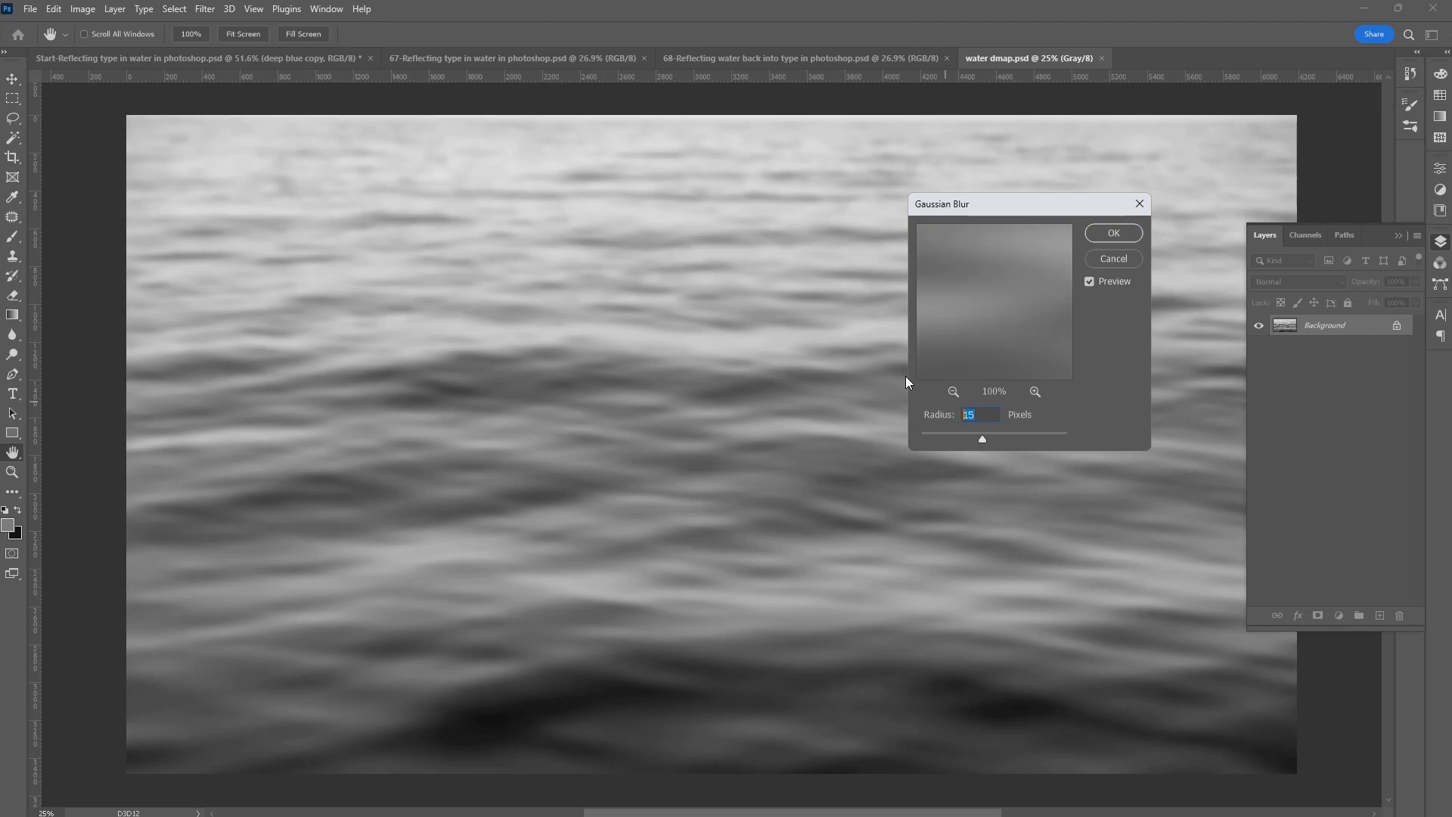
pyautogui.write('20')
pyautogui.click(1114, 233)
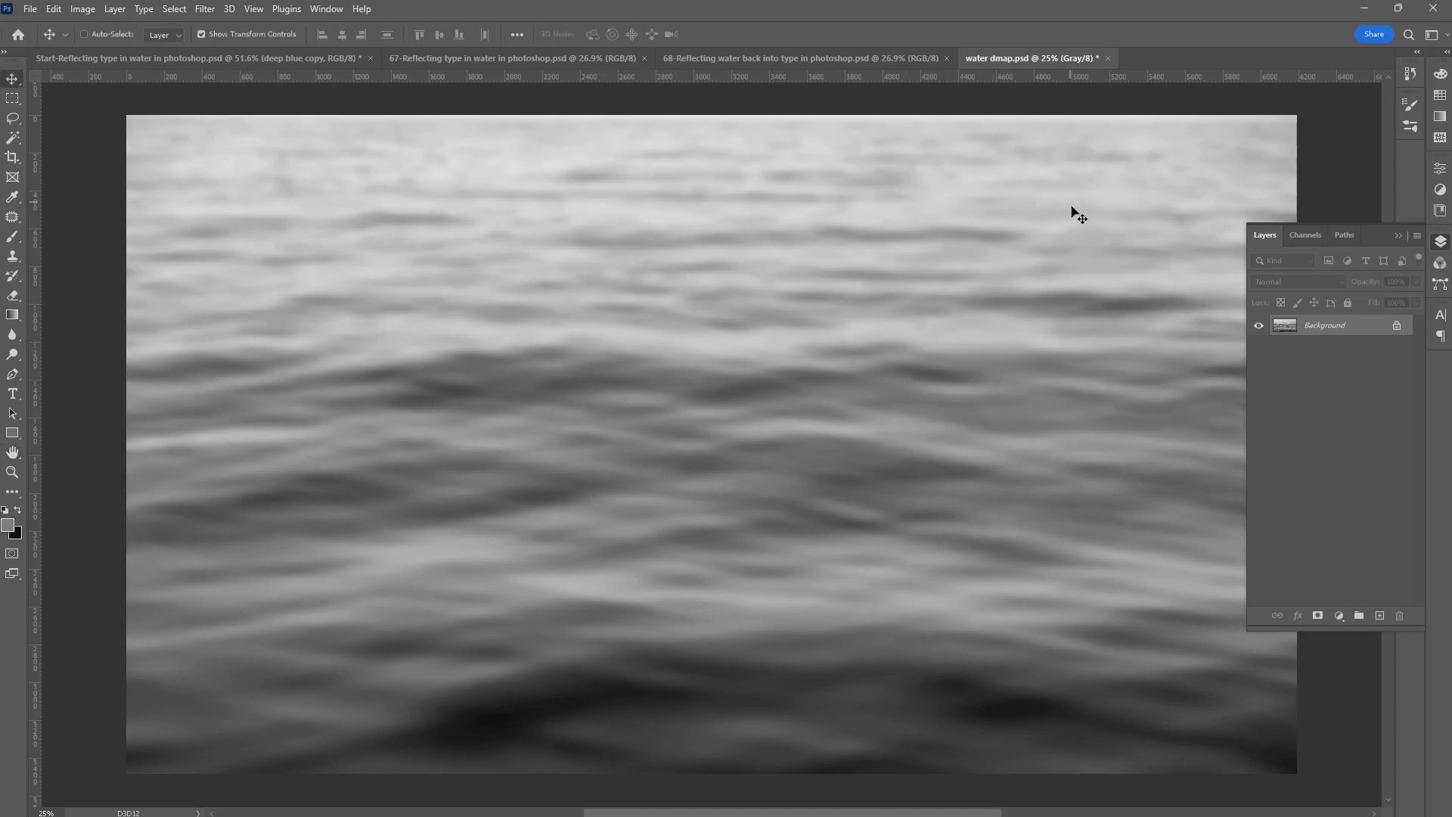
pyautogui.click(31, 8)
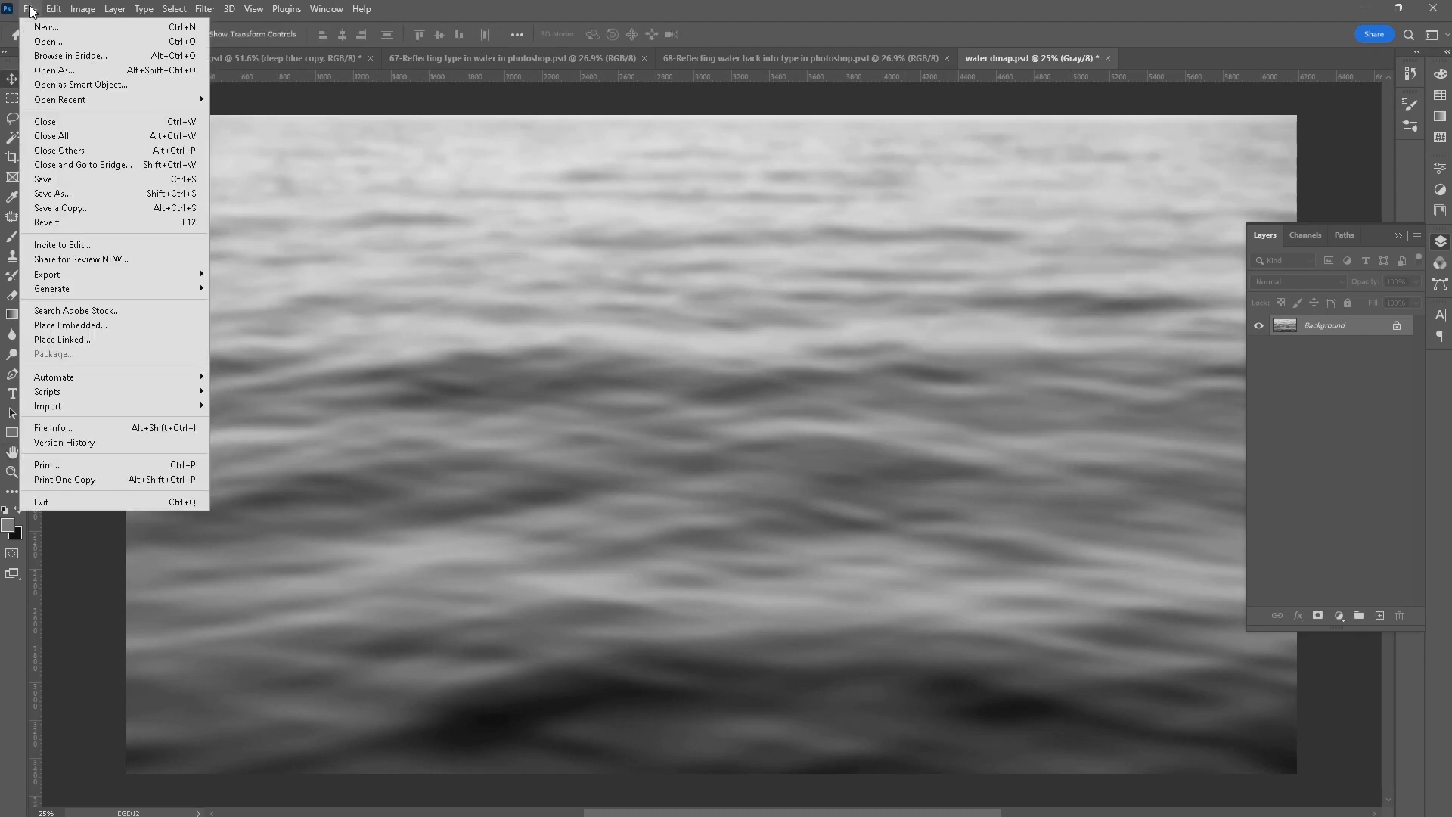
pyautogui.click(60, 186)
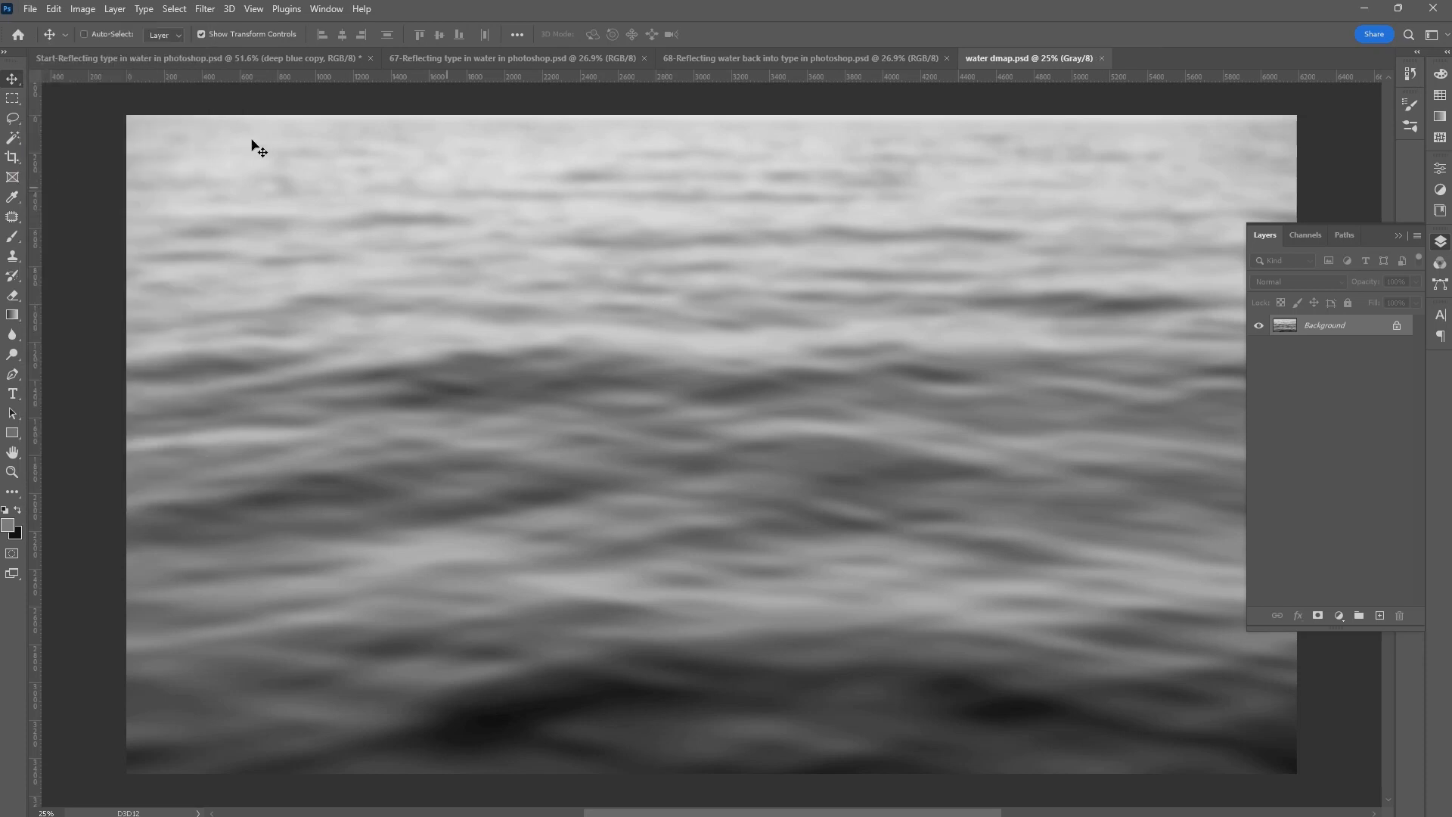
# Step: Reload the blurred "water dmap" file in the Displace smart filter of "deep blue copy", keeping the scales at 30 and 0
pyautogui.click(206, 59)
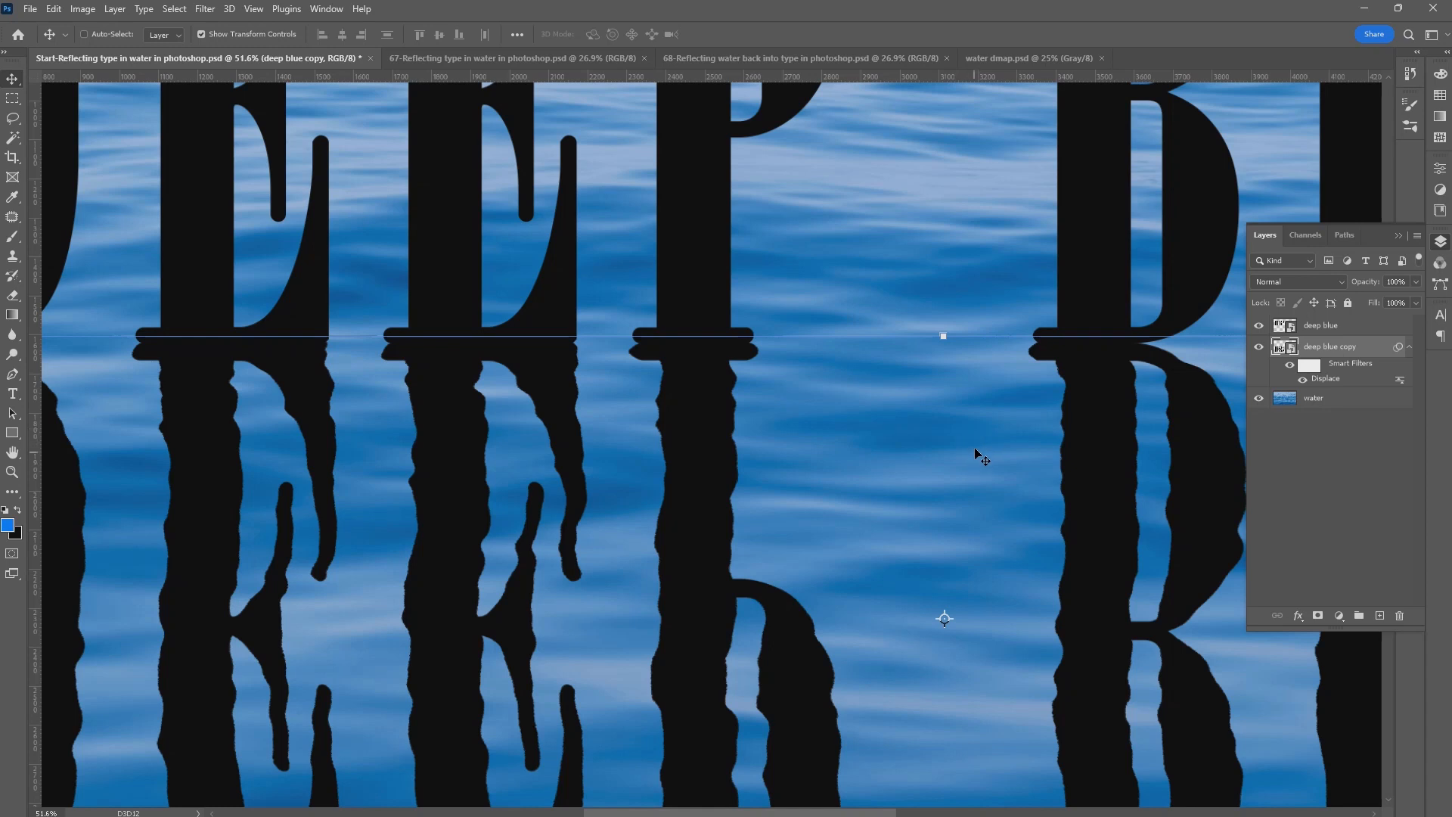
pyautogui.doubleClick(1326, 380)
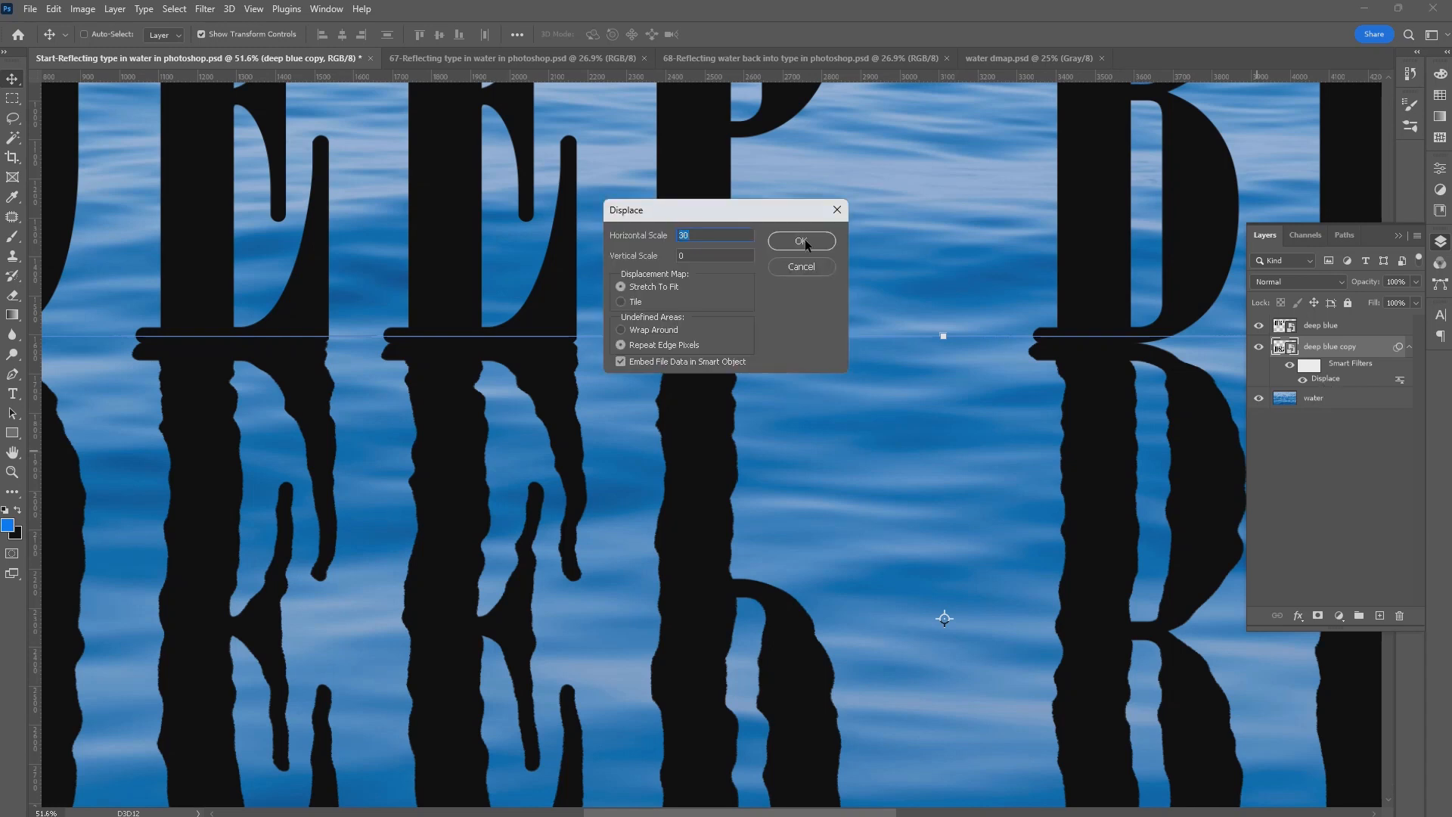
pyautogui.click(801, 240)
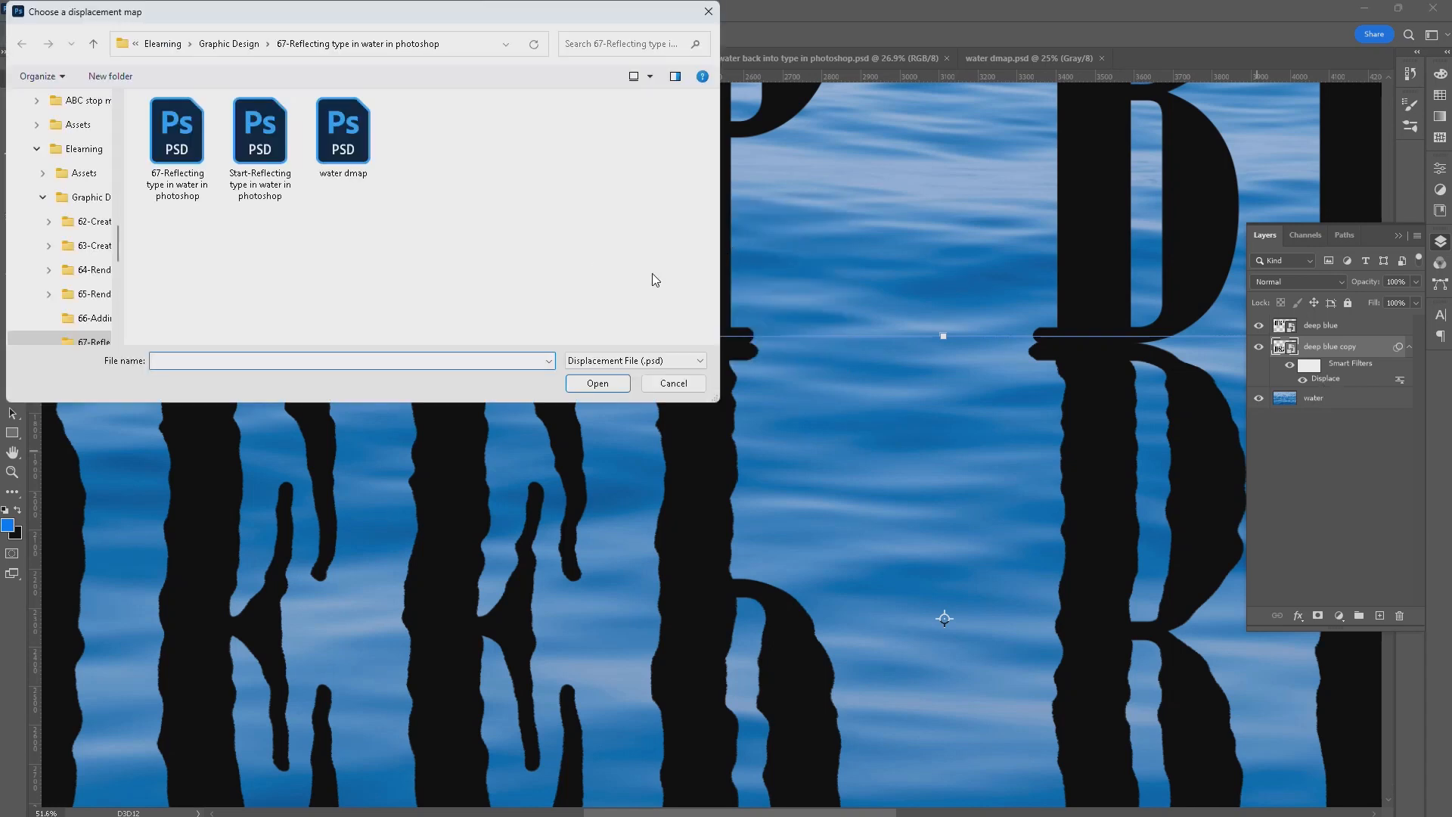
pyautogui.click(349, 134)
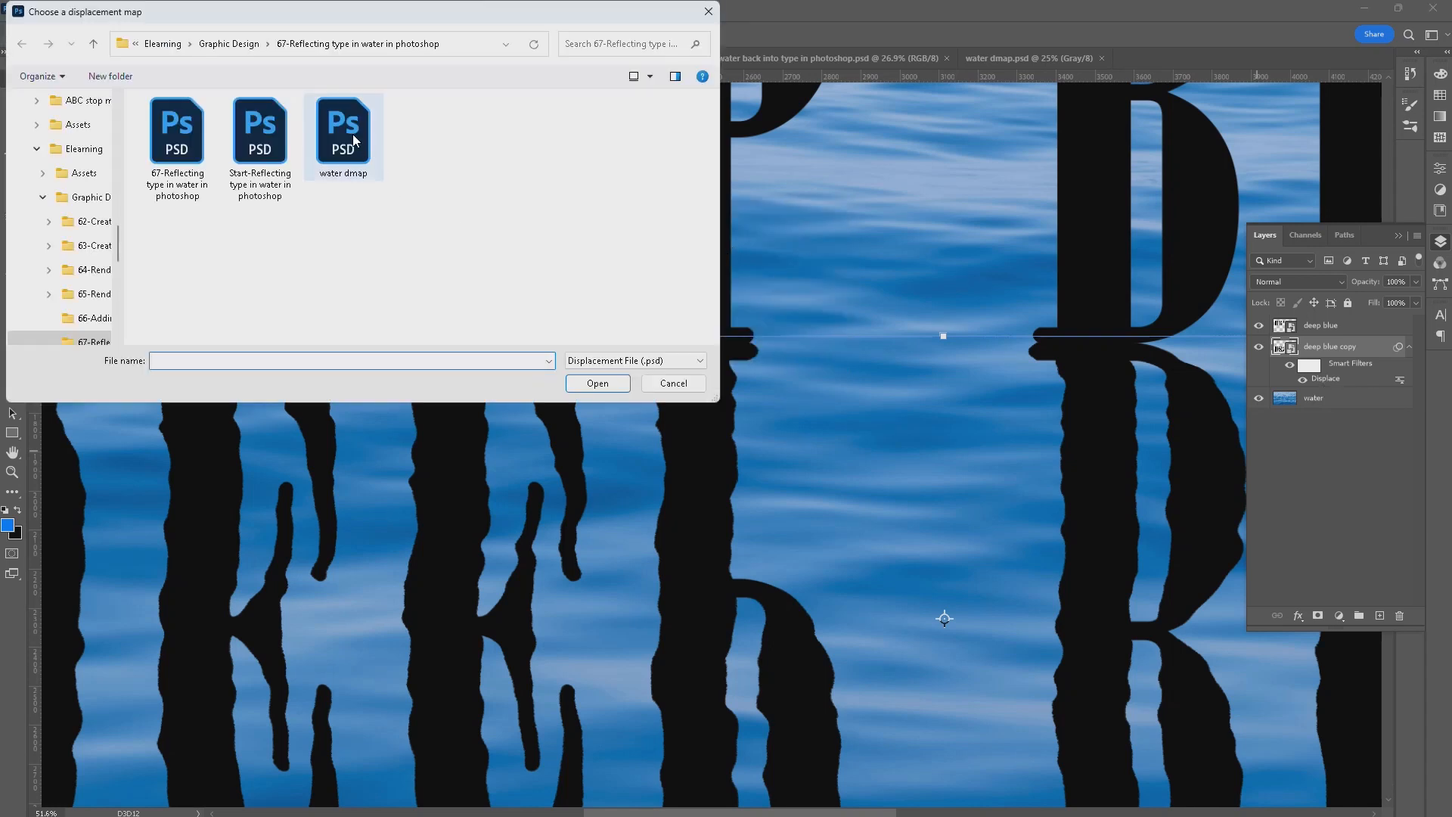
pyautogui.click(597, 383)
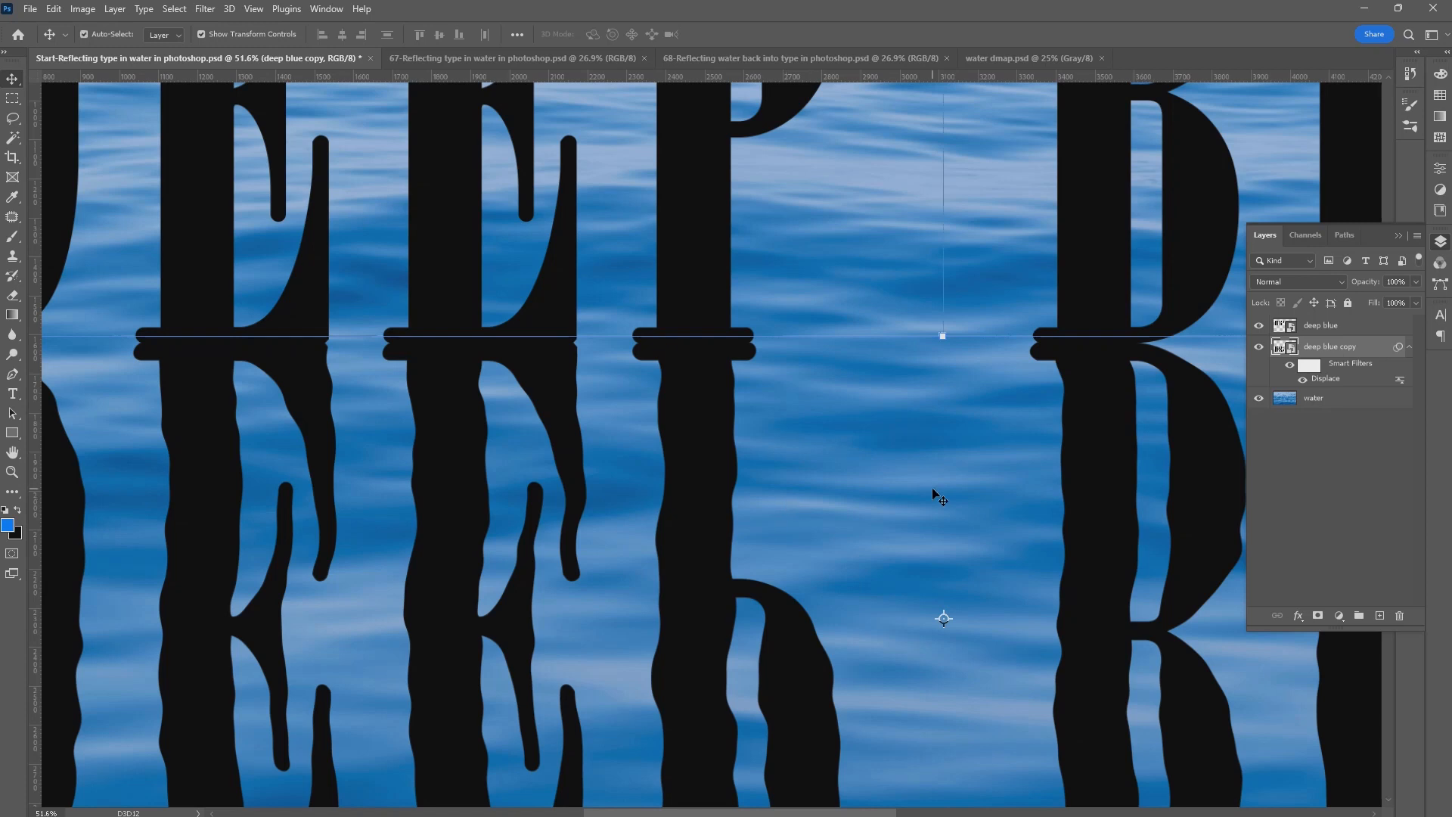
# Step: Select the full-width area below the line where both texts meet and transfer that selection to water dmap.psd, aligned with its lower edge
pyautogui.hotkey('ctrl', '0')
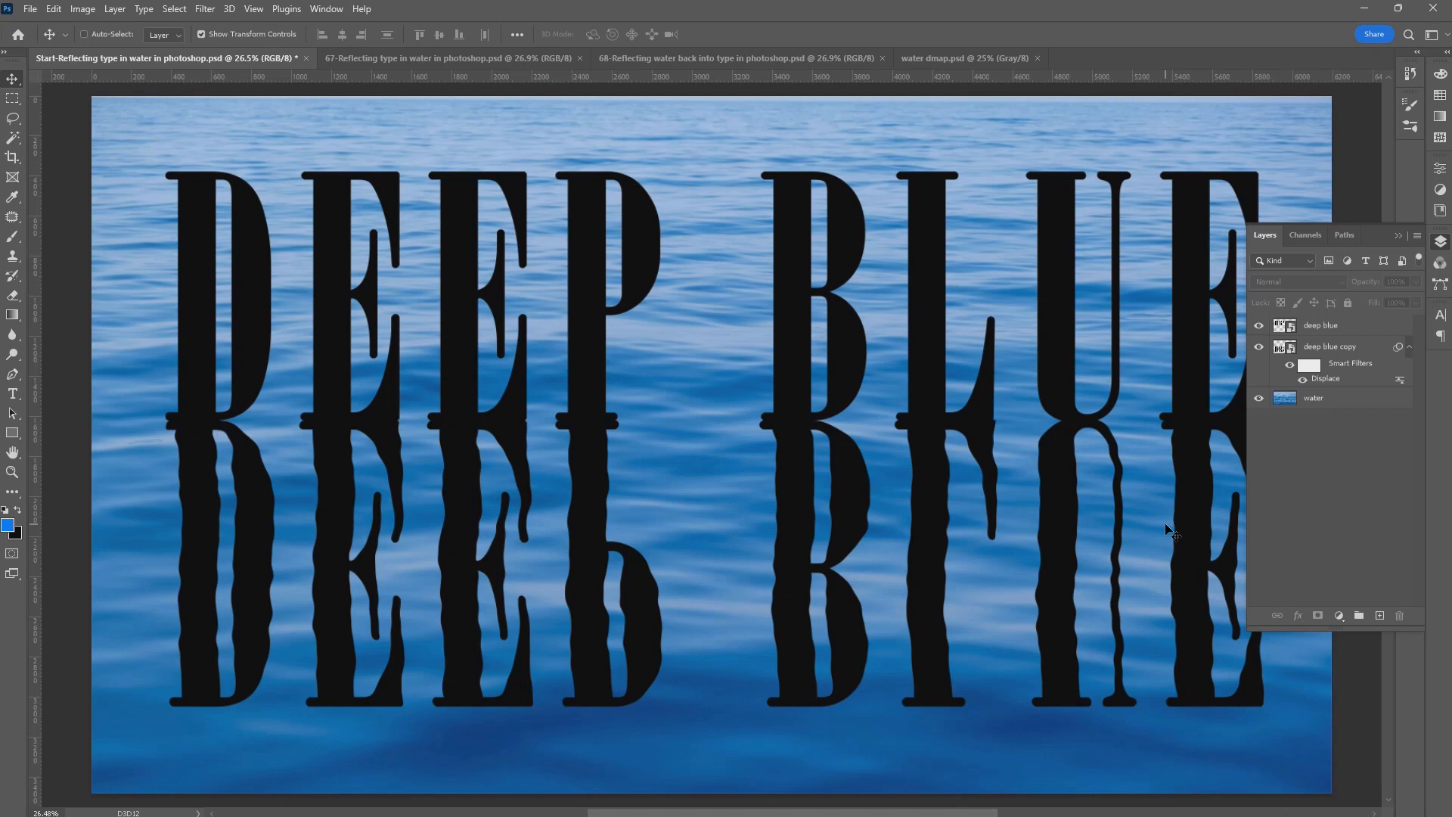
pyautogui.press('m')
pyautogui.moveTo(1332, 793); pyautogui.dragTo(83, 420)
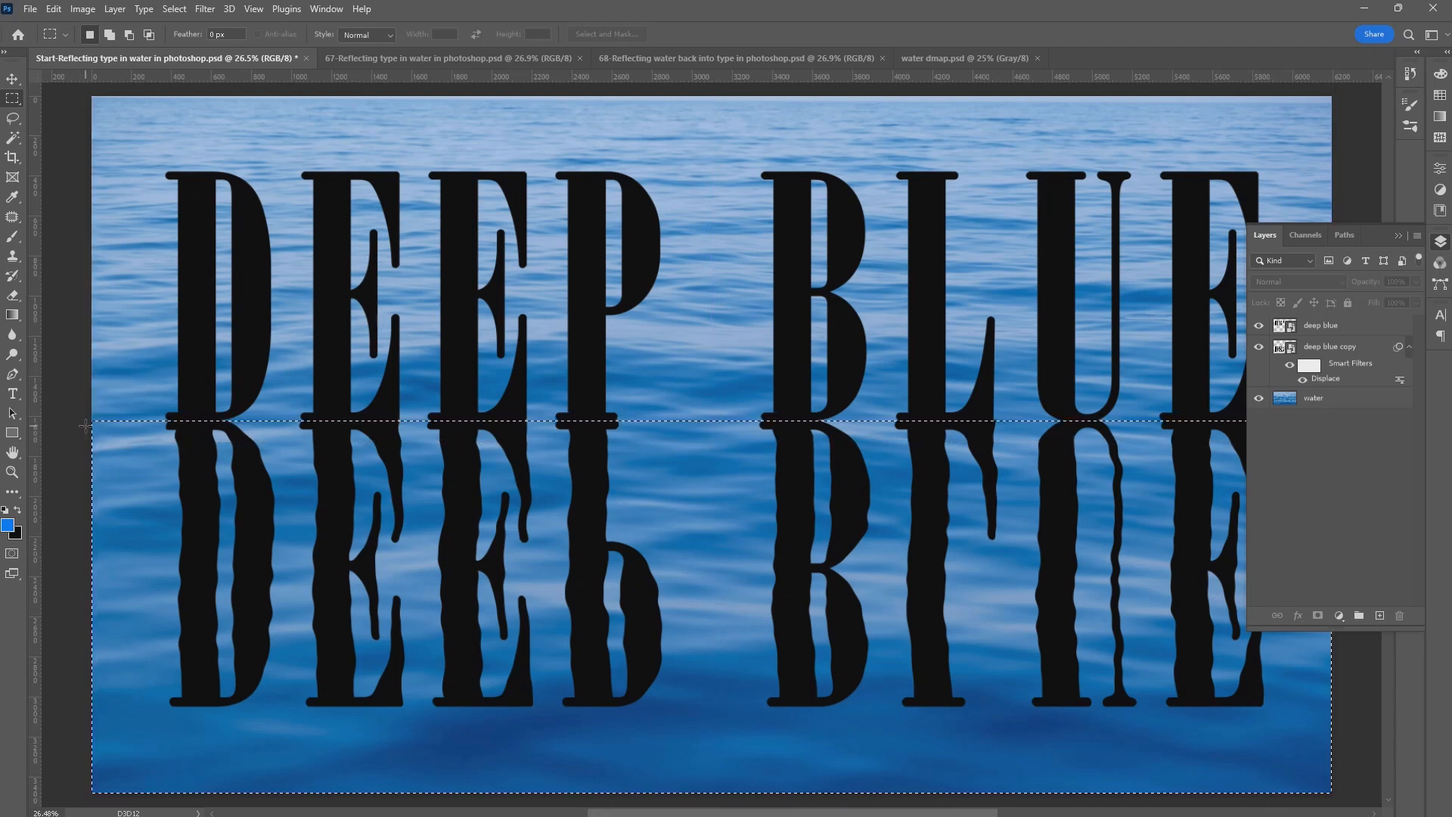
pyautogui.moveTo(85, 426); pyautogui.dragTo(950, 58)
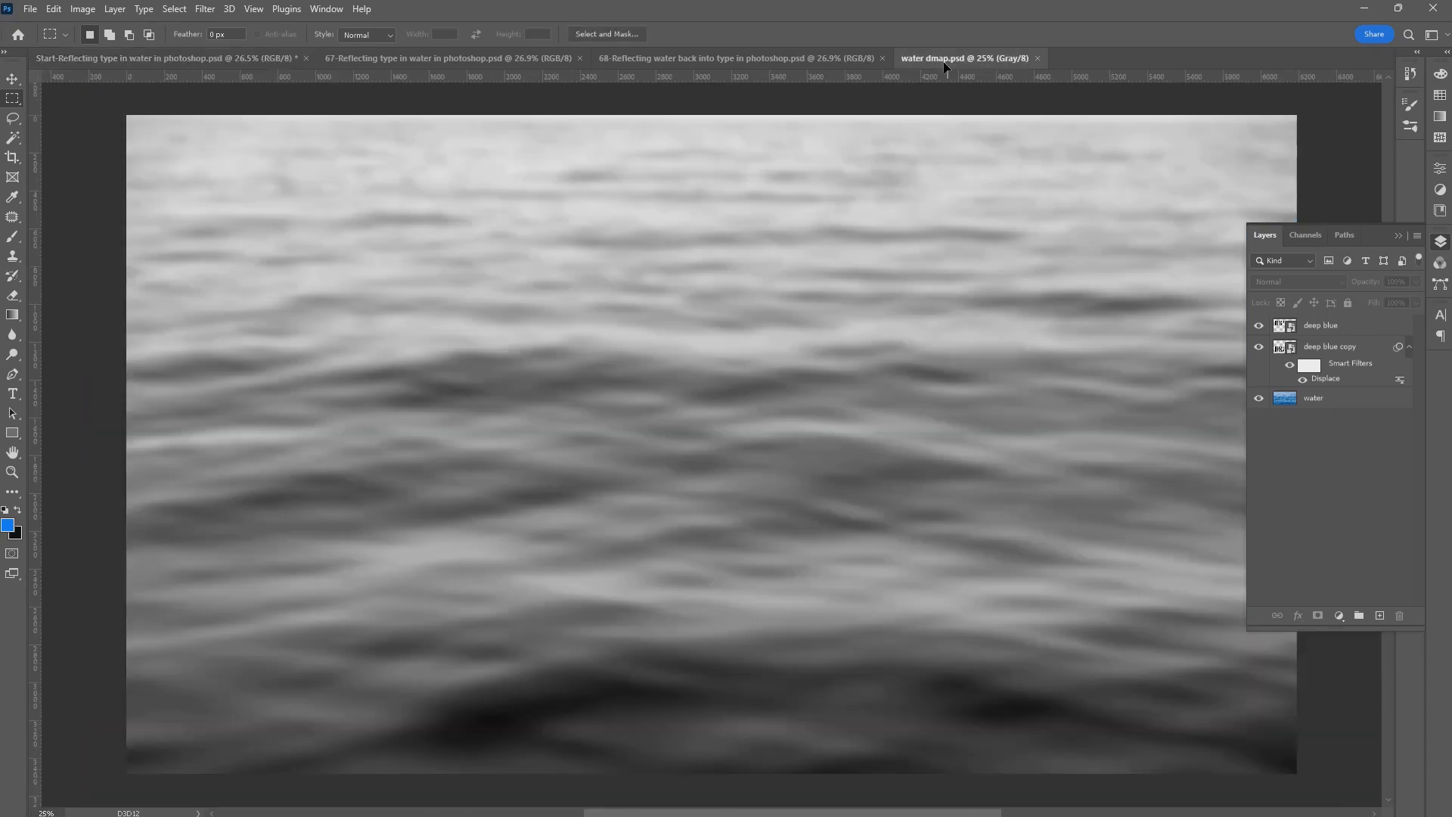
pyautogui.moveTo(737, 450); pyautogui.dragTo(665, 540)
pyautogui.moveTo(664, 535); pyautogui.dragTo(664, 536)
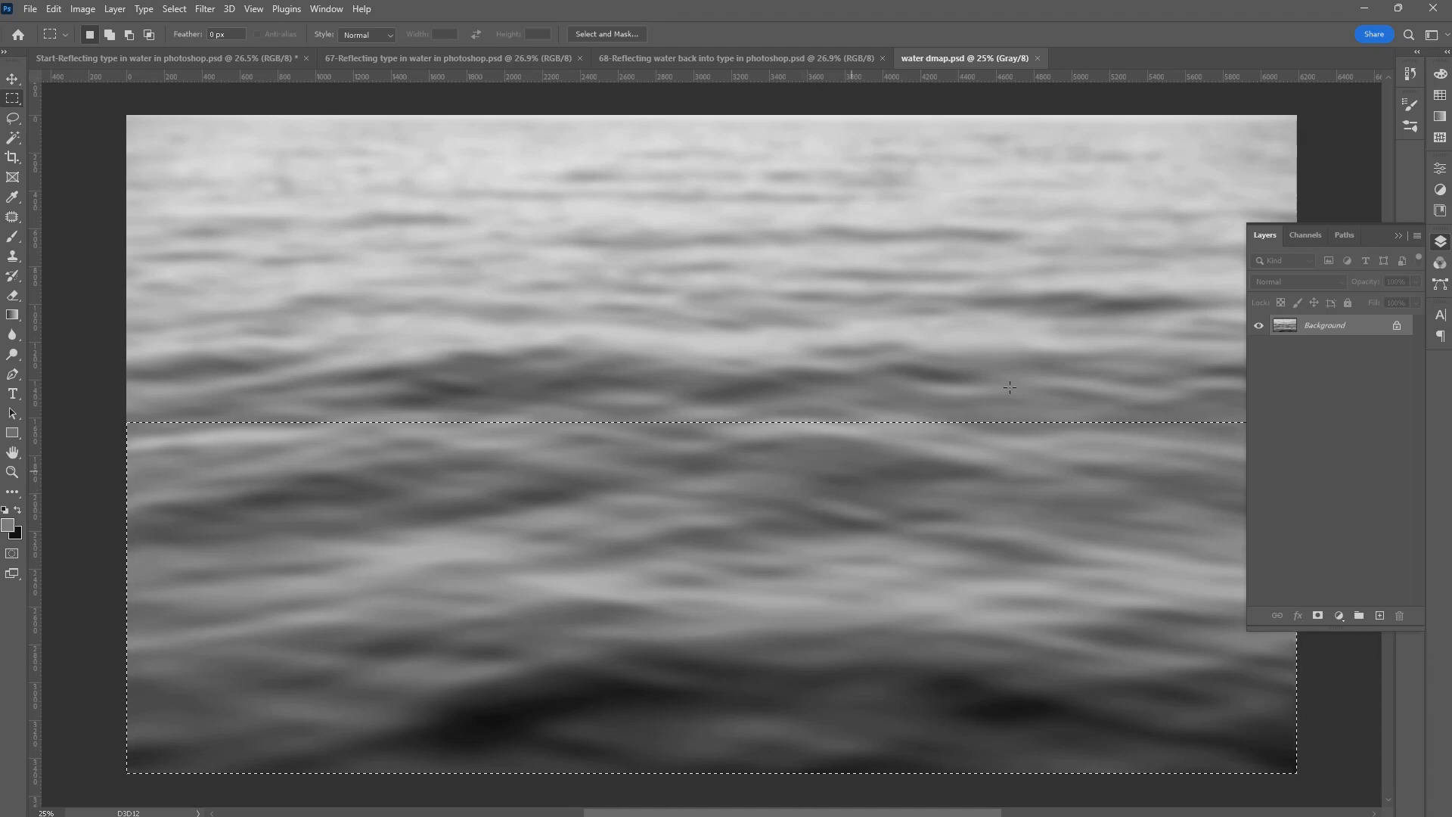
# Step: Set the foreground color to 50% gray for the water dmap.psd document
pyautogui.click(1445, 77)
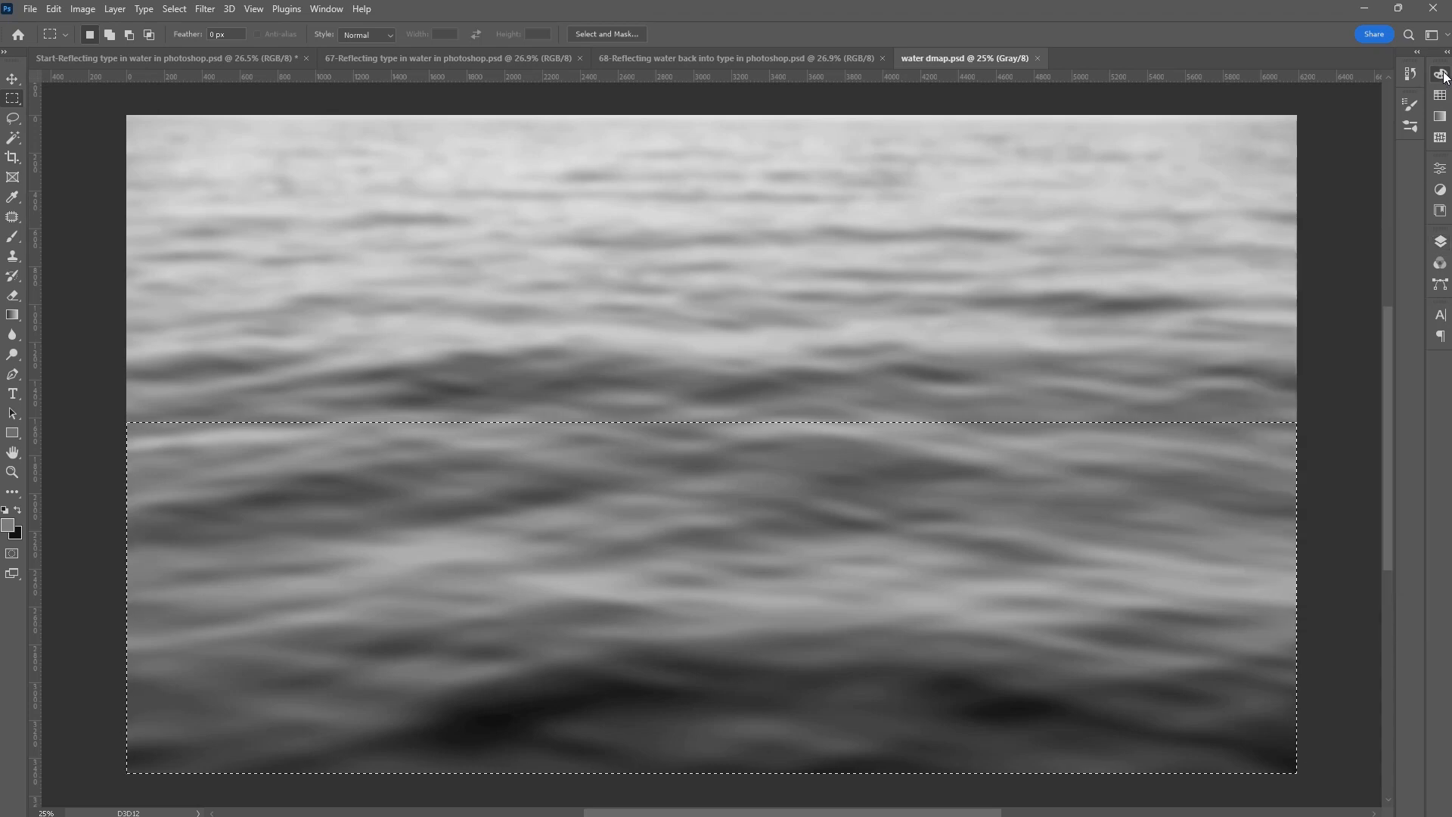
pyautogui.doubleClick(1381, 108)
pyautogui.write('50')
pyautogui.press('Return')
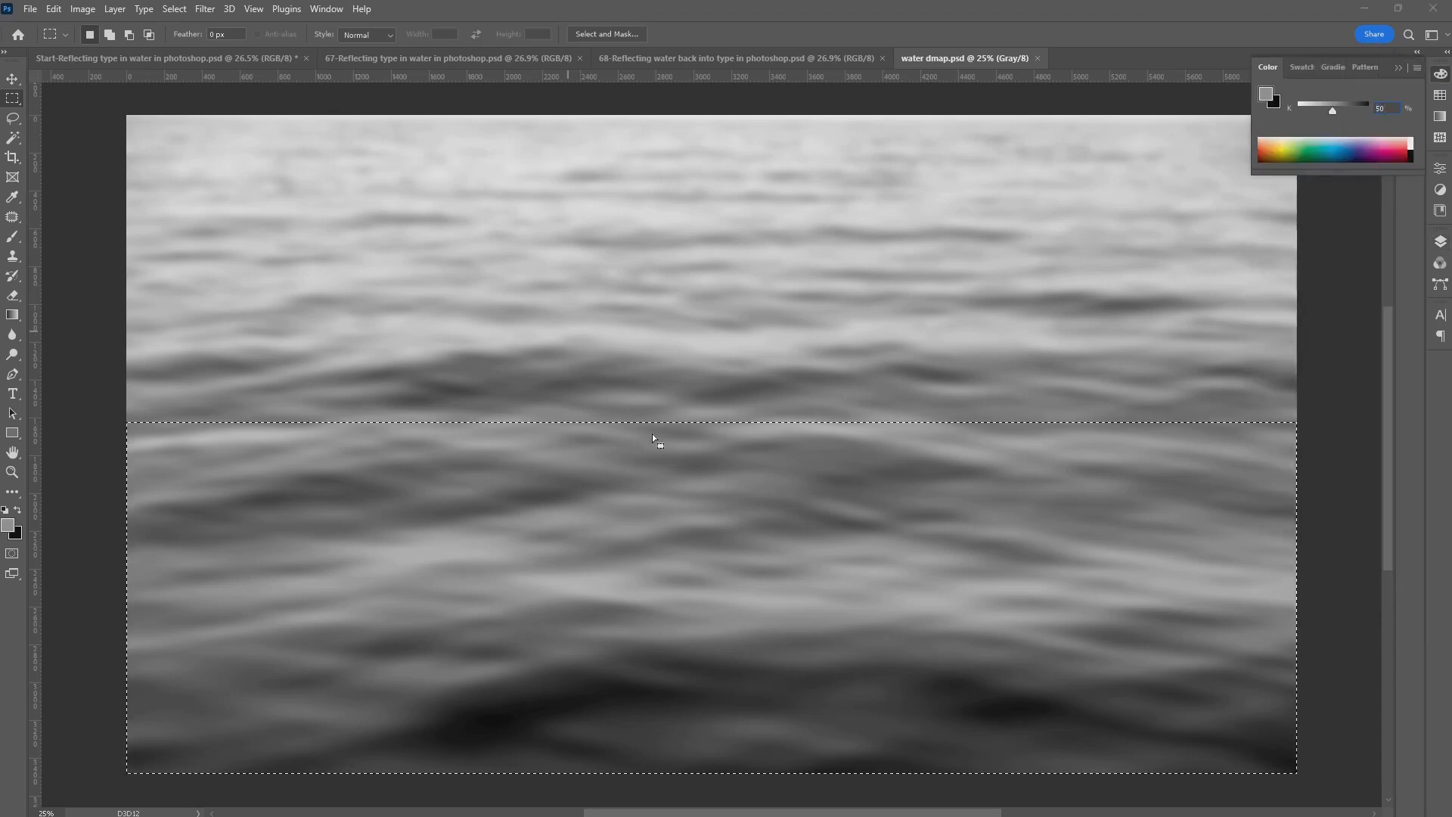
# Step: Draw a short linear gradient with the Foreground to Transparent preset downward from the upper edge of the selected water area
pyautogui.press('g')
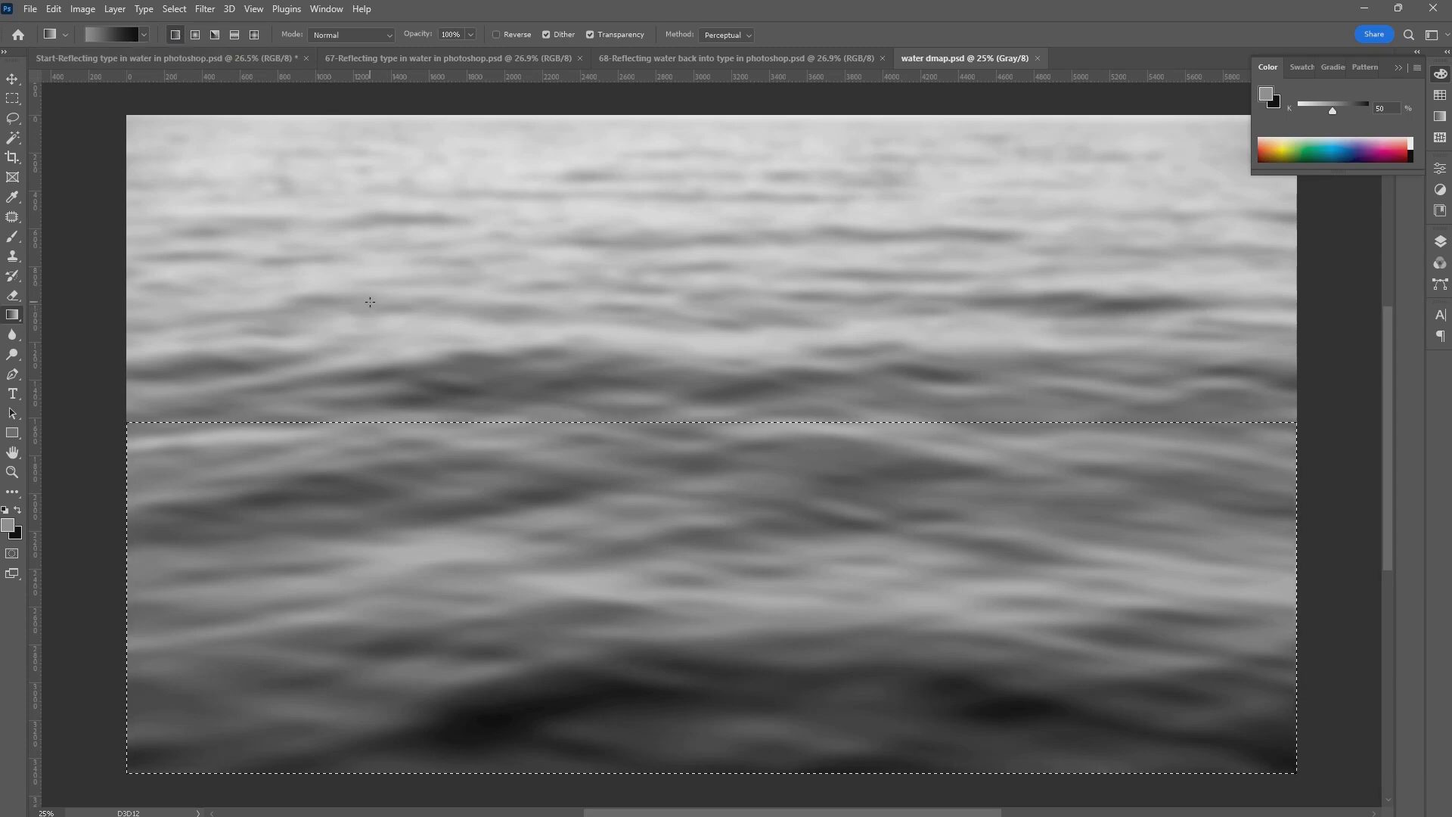
pyautogui.click(113, 35)
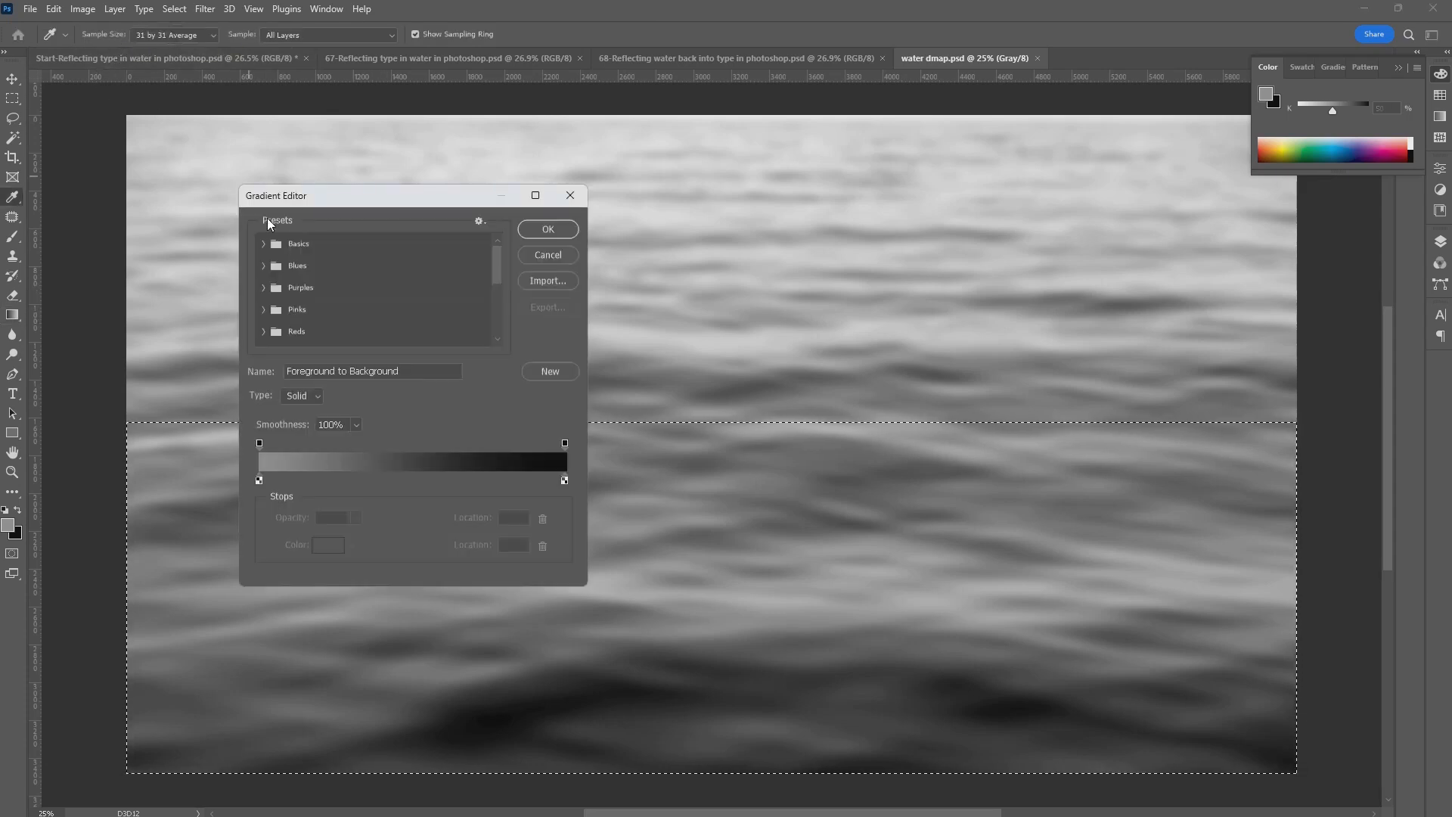
pyautogui.click(263, 243)
pyautogui.click(307, 266)
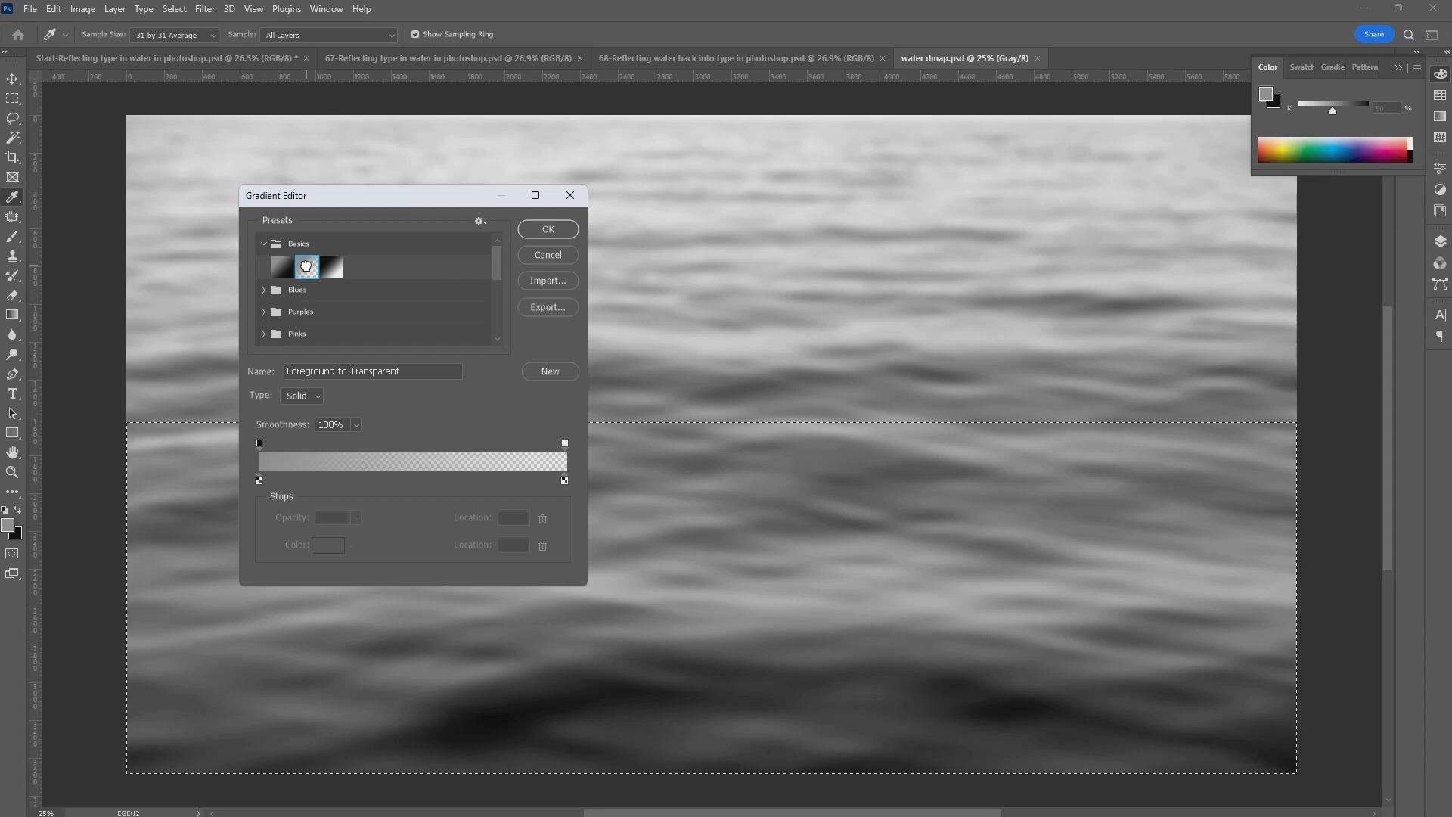
pyautogui.click(550, 229)
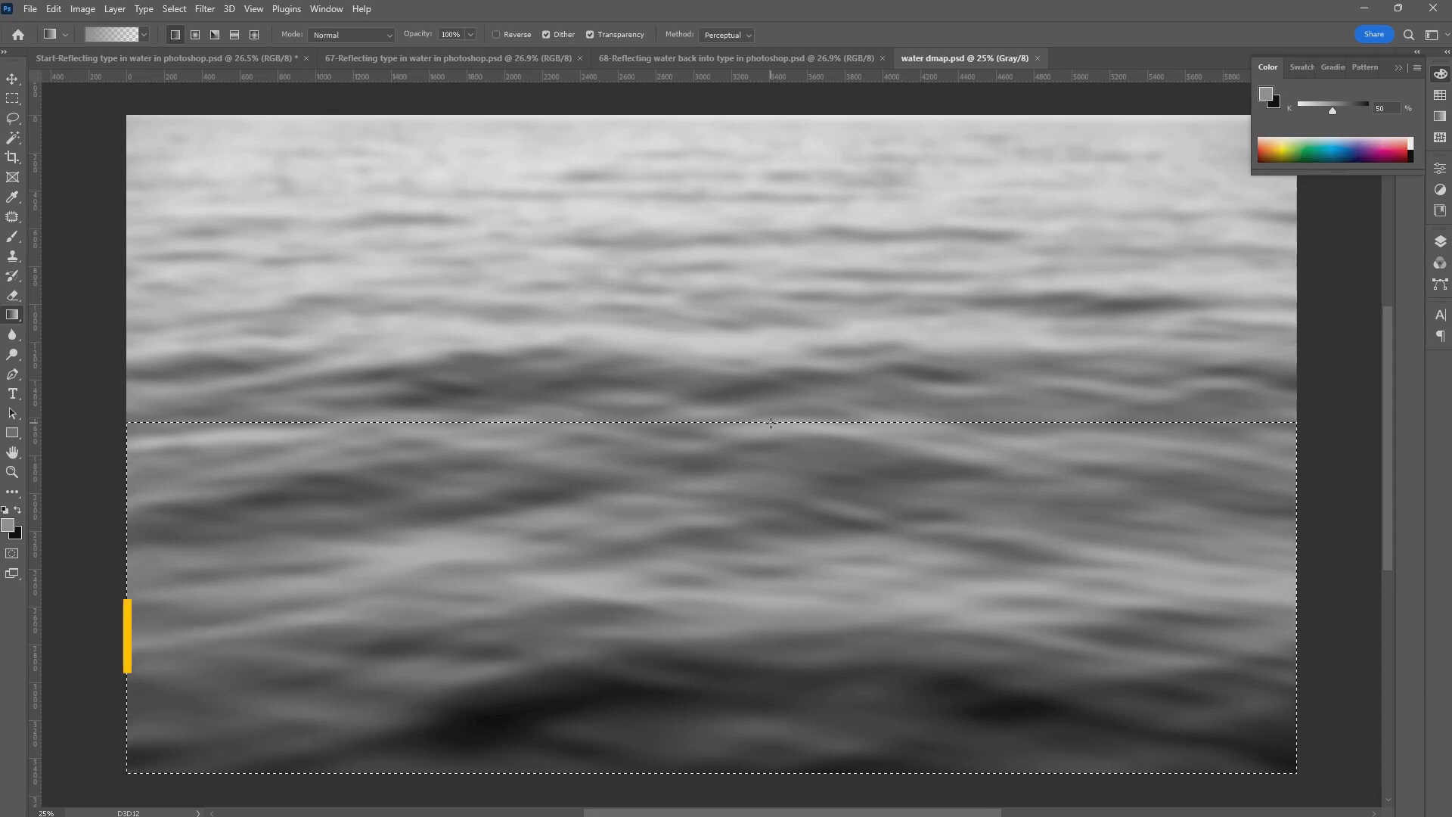
pyautogui.moveTo(777, 422); pyautogui.dragTo(786, 467)
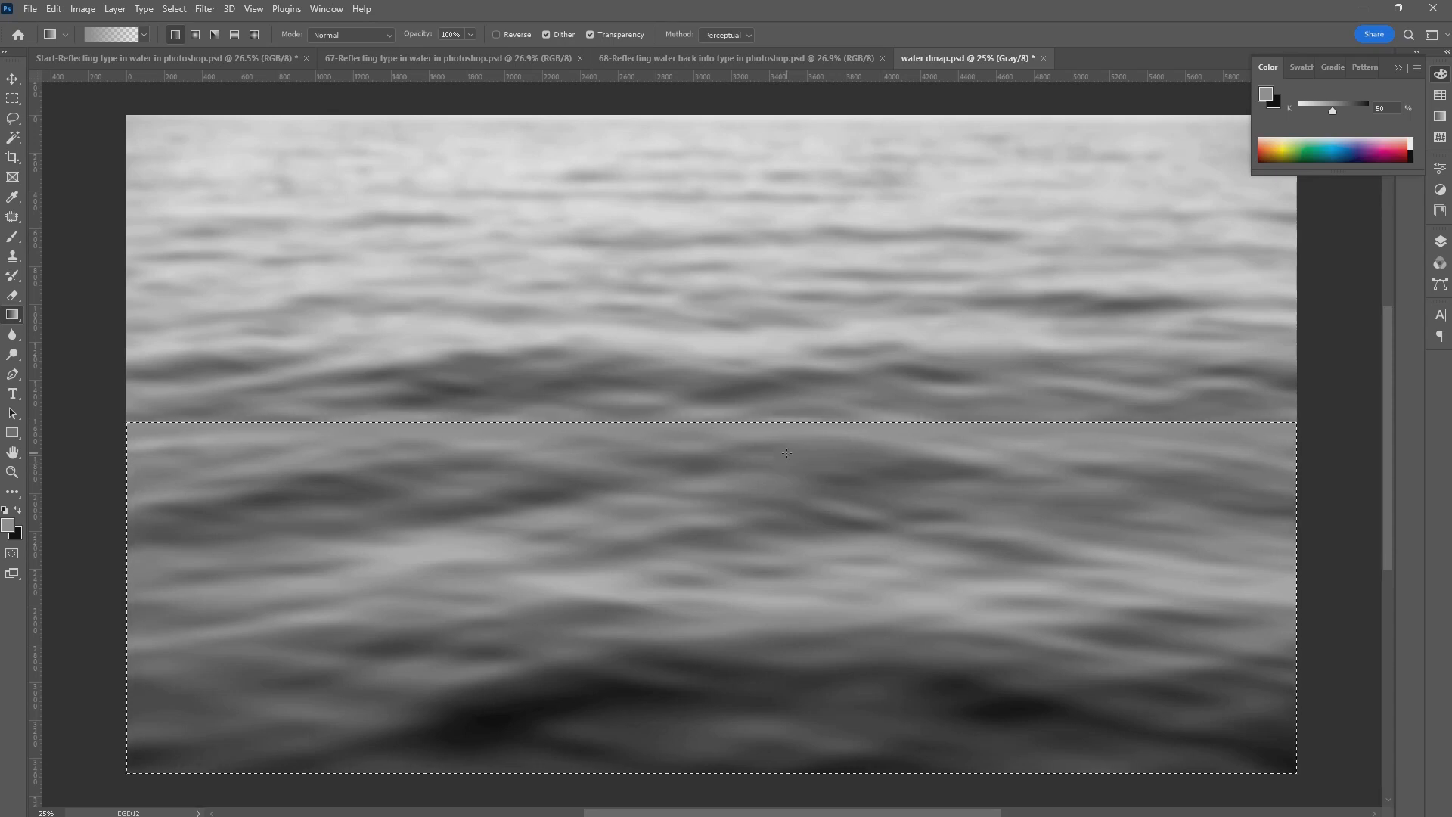
# Step: Invert the selection to fill the upper part of the displacement map with the 50% gray foreground color, and save the file
pyautogui.click(176, 9)
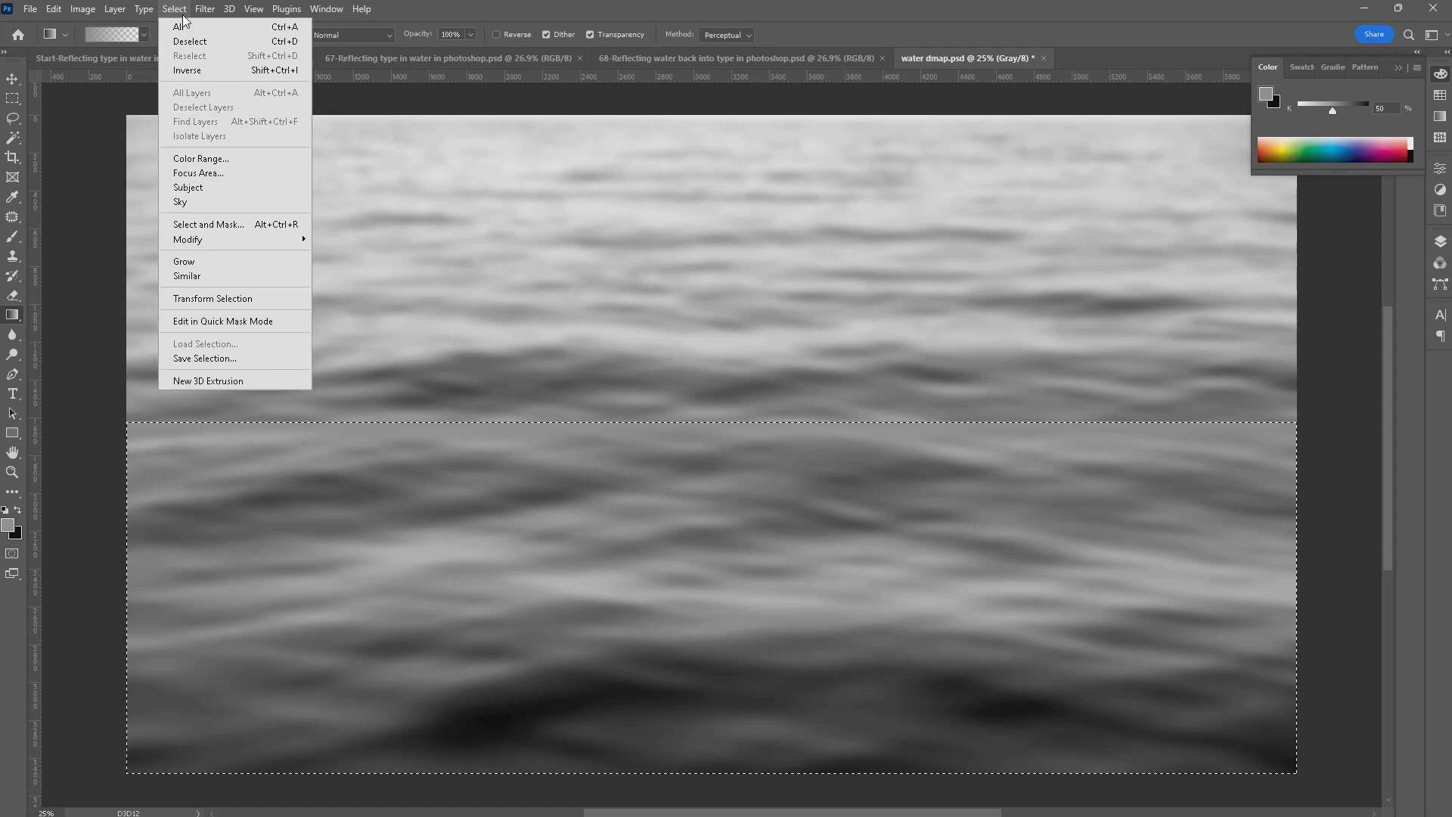
pyautogui.click(214, 70)
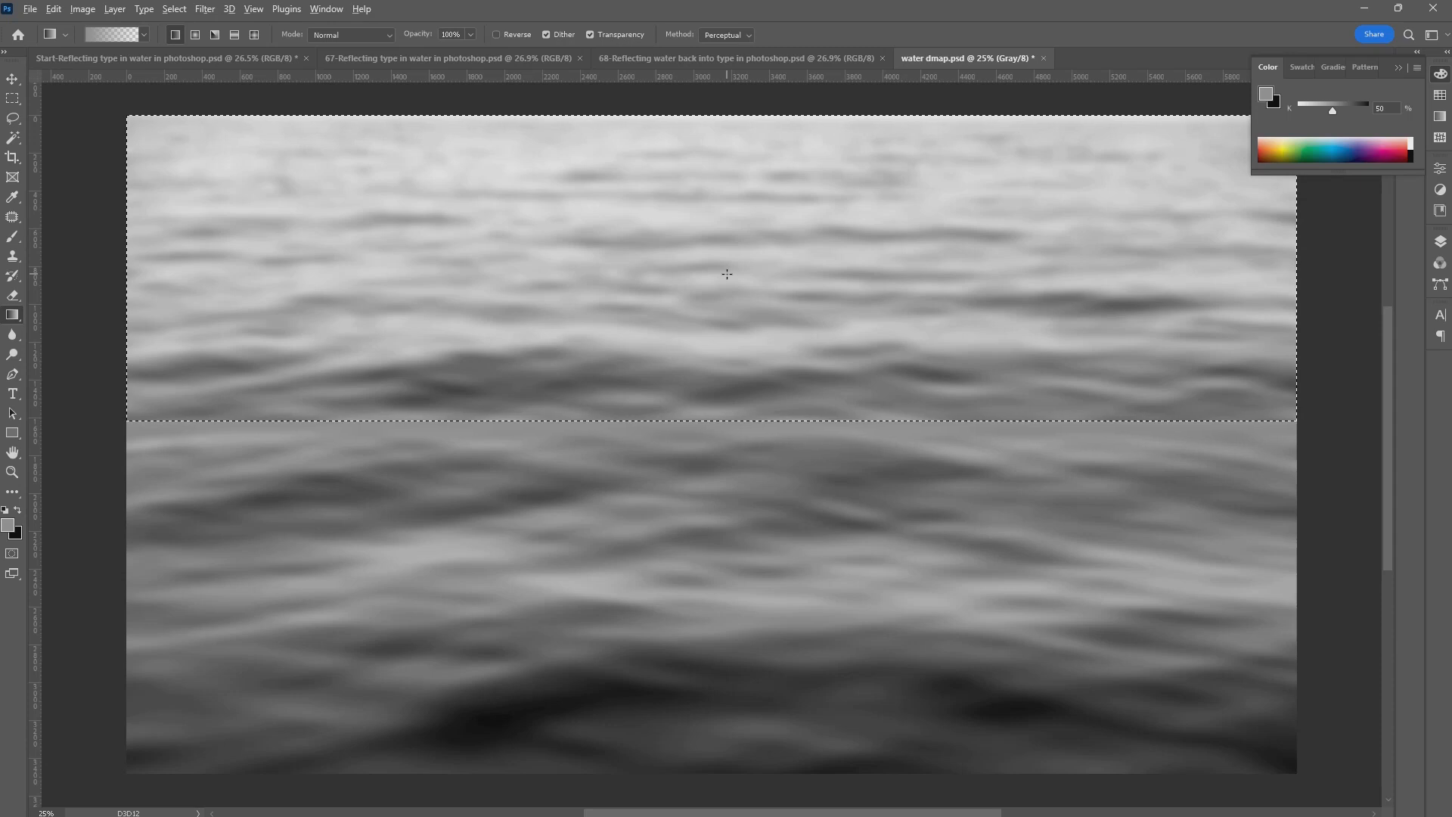
pyautogui.hotkey('alt', 'BackSpace')
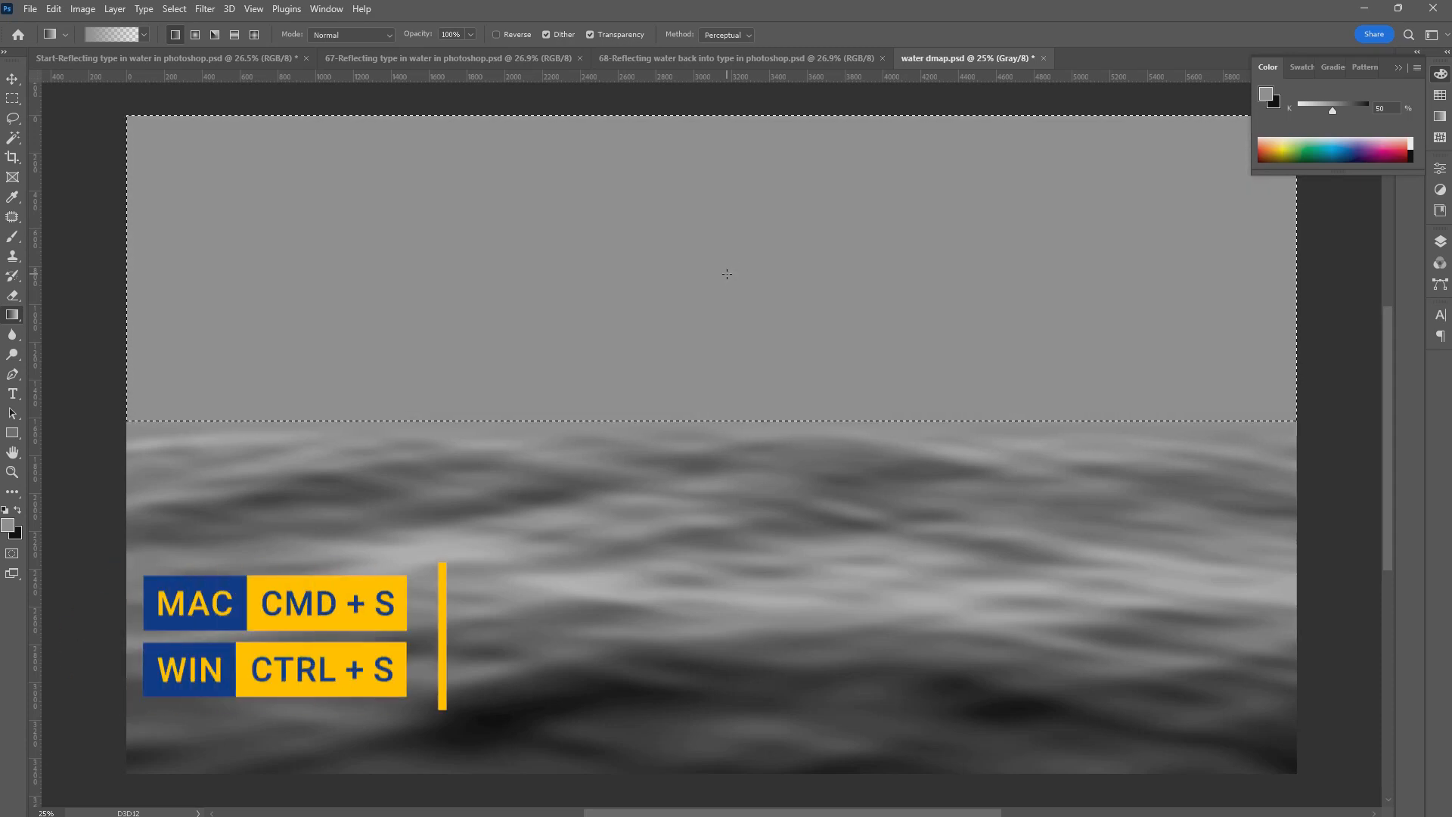
pyautogui.hotkey('ctrl', 's')
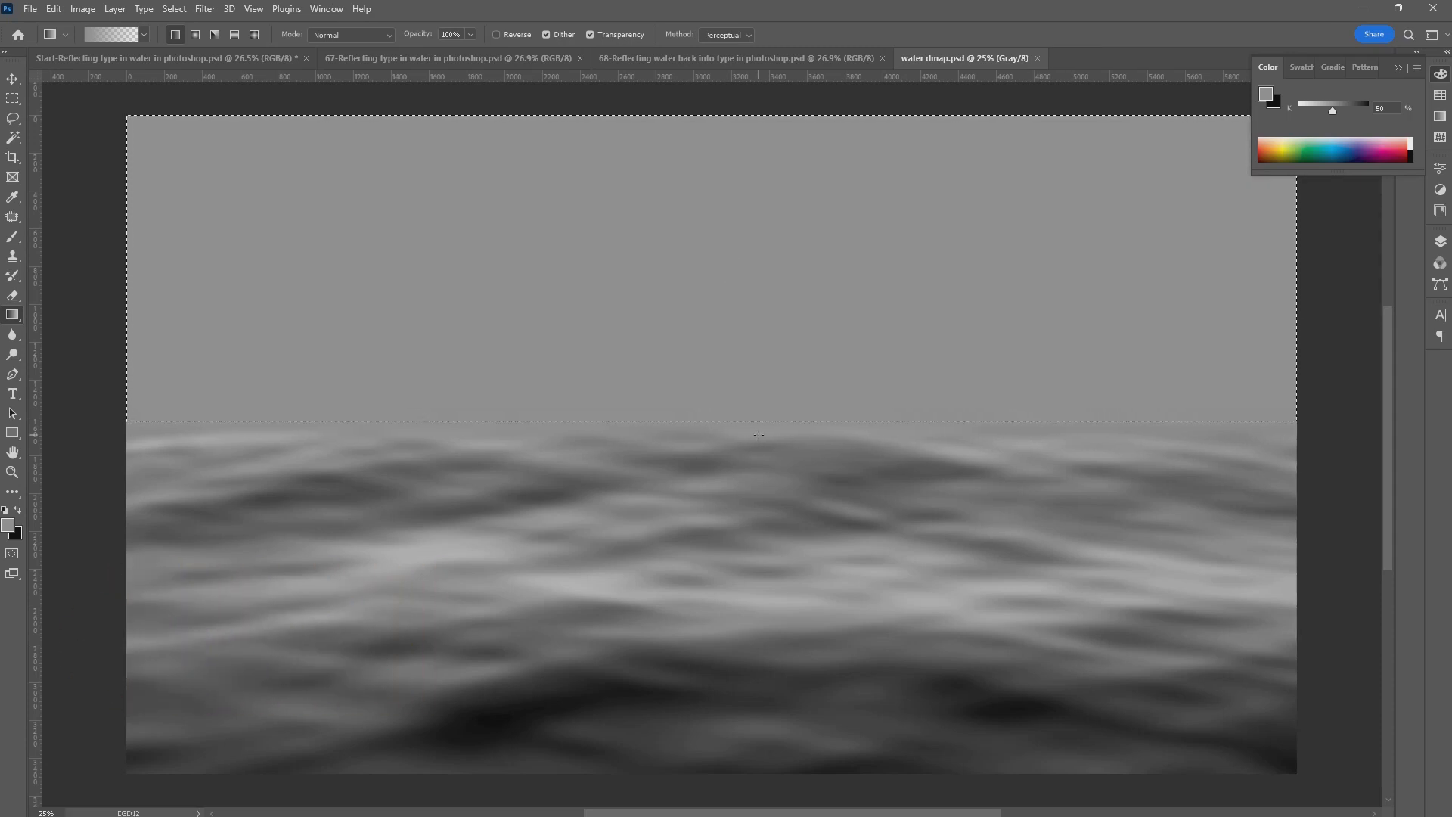
# Step: In the Start-Reflecting type in water document, clear the selection and reapply the deep blue copy layer's Displace filter with the saved water dmap.psd
pyautogui.click(156, 59)
pyautogui.hotkey('ctrl', 'd')
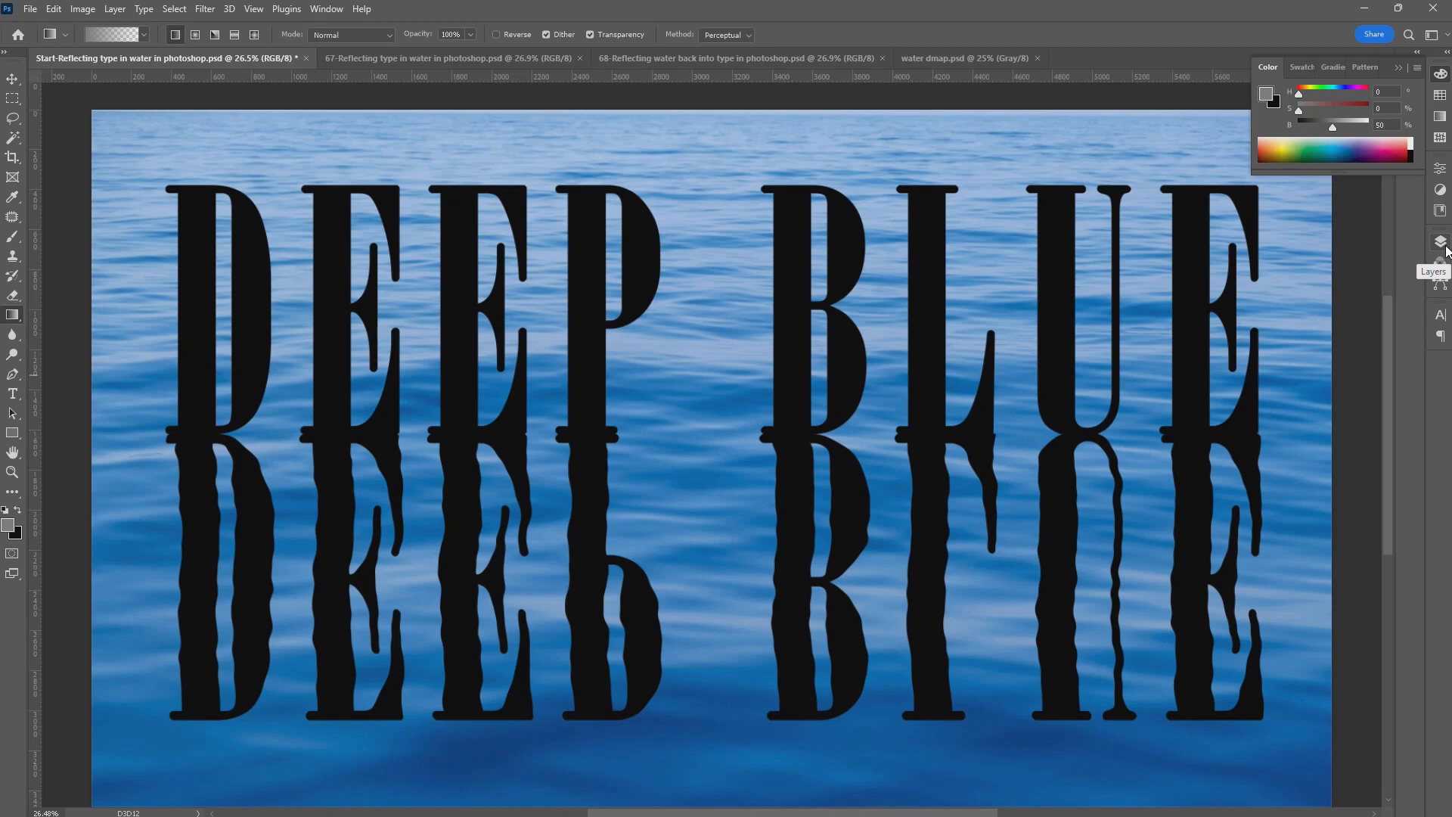
pyautogui.click(1443, 243)
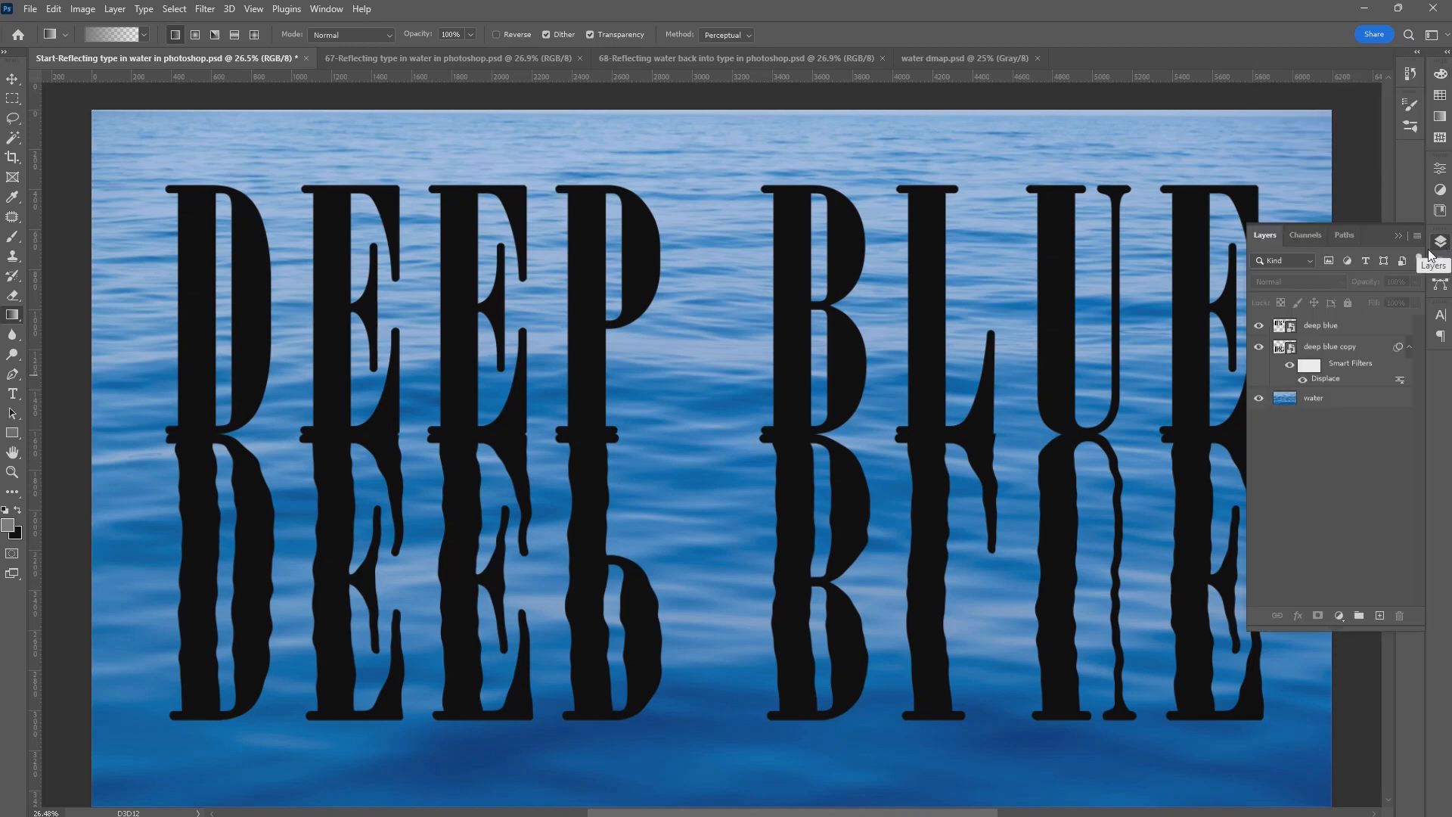
pyautogui.doubleClick(1332, 386)
pyautogui.click(802, 242)
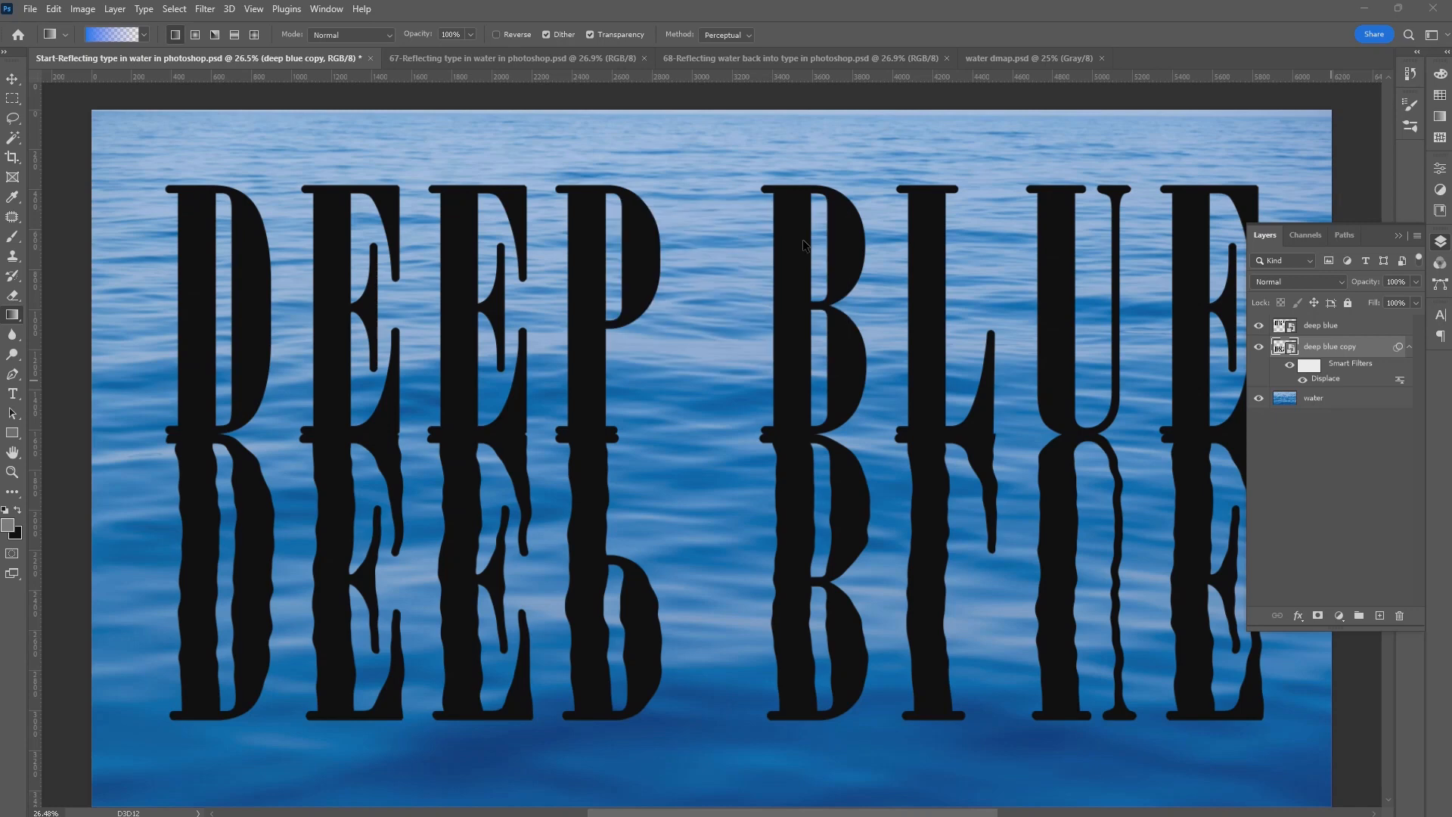
pyautogui.click(360, 126)
pyautogui.click(598, 384)
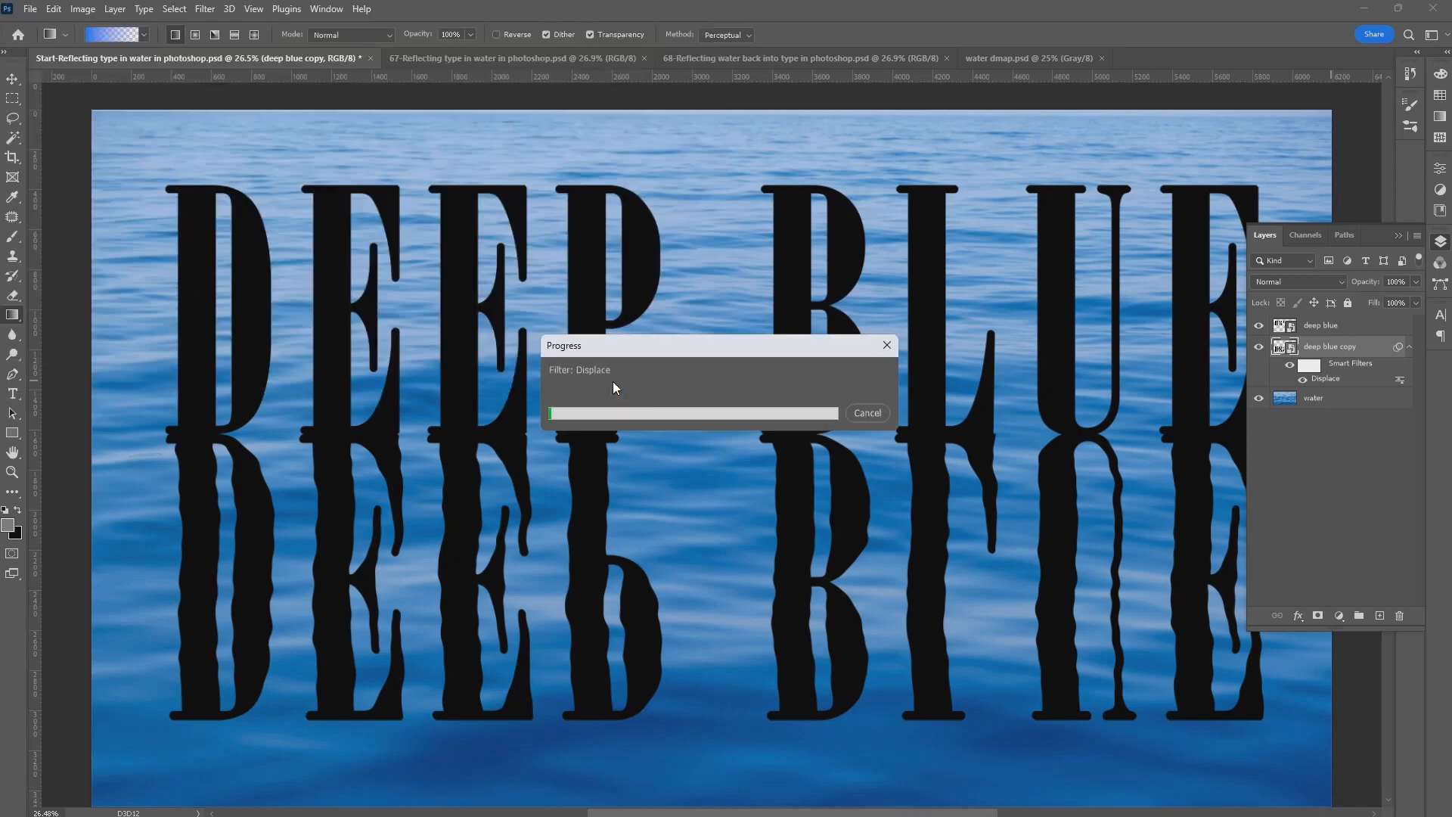
pyautogui.scroll(3, 622, 420)
pyautogui.scroll(2, 622, 421)
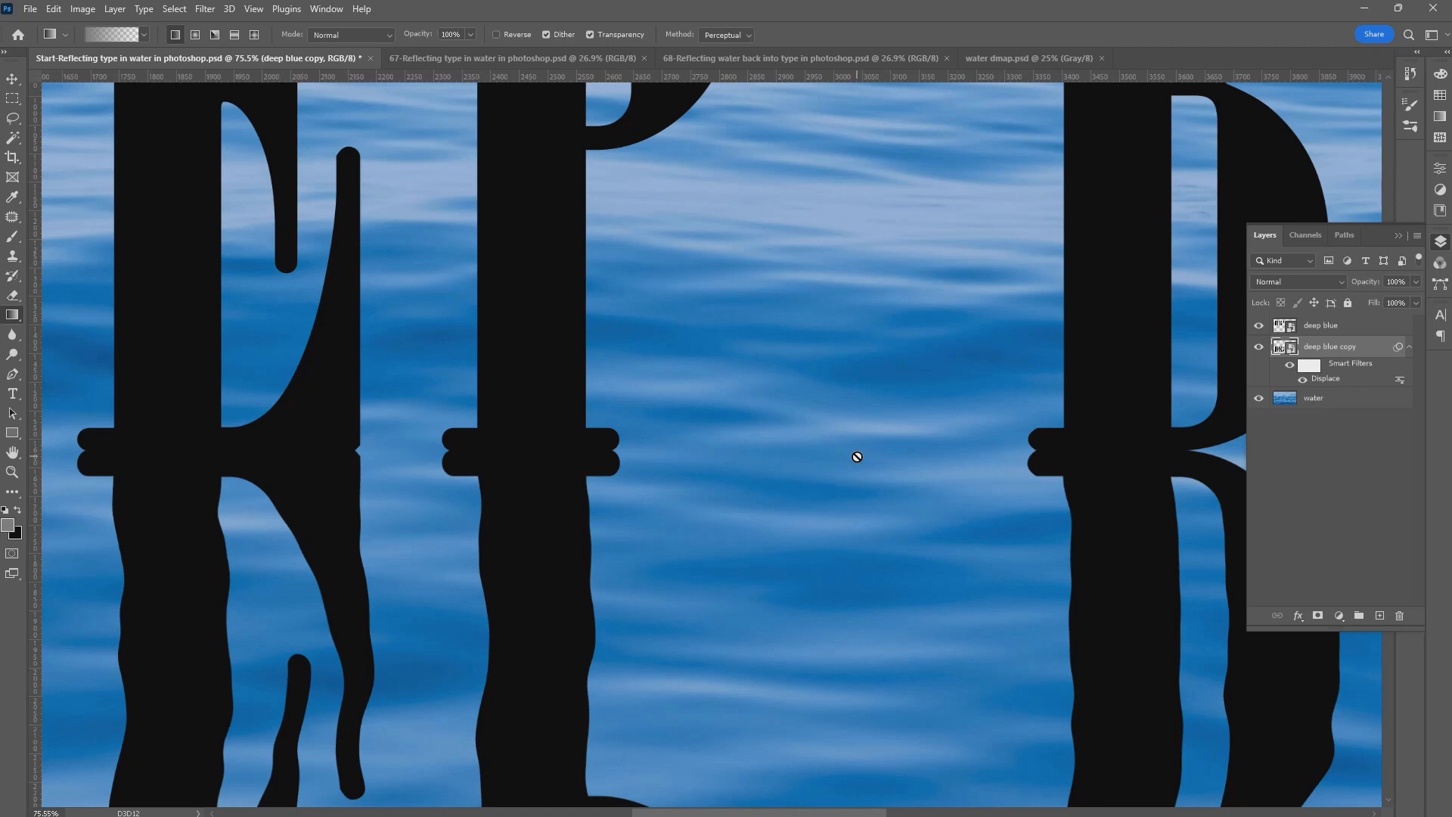
pyautogui.hotkey('ctrl', '0')
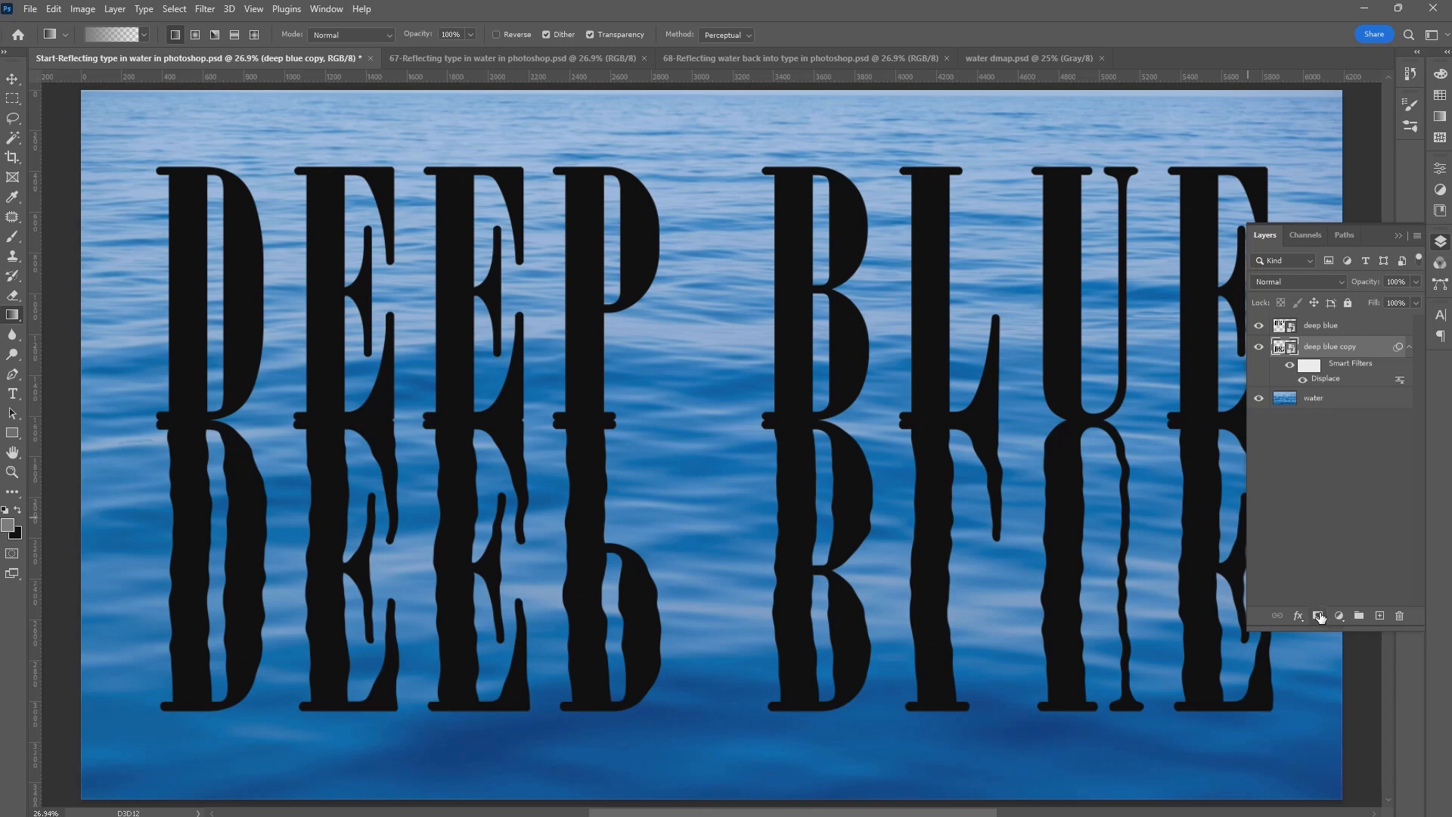
# Step: Add a layer mask to deep blue copy and draw a Foreground to Background black-to-white gradient from the reflection's lower edge up to the waterline
pyautogui.click(1318, 616)
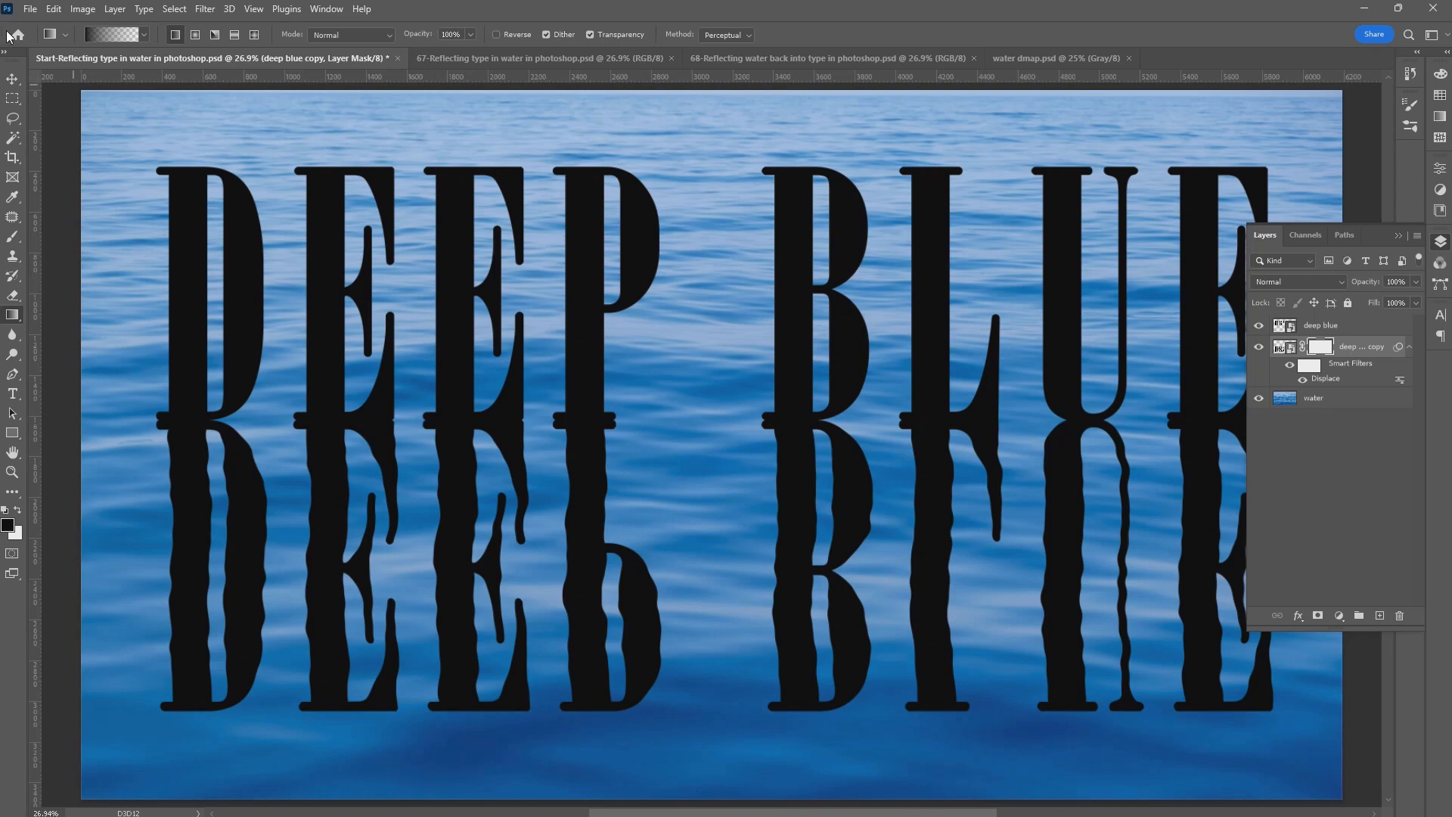
pyautogui.click(144, 35)
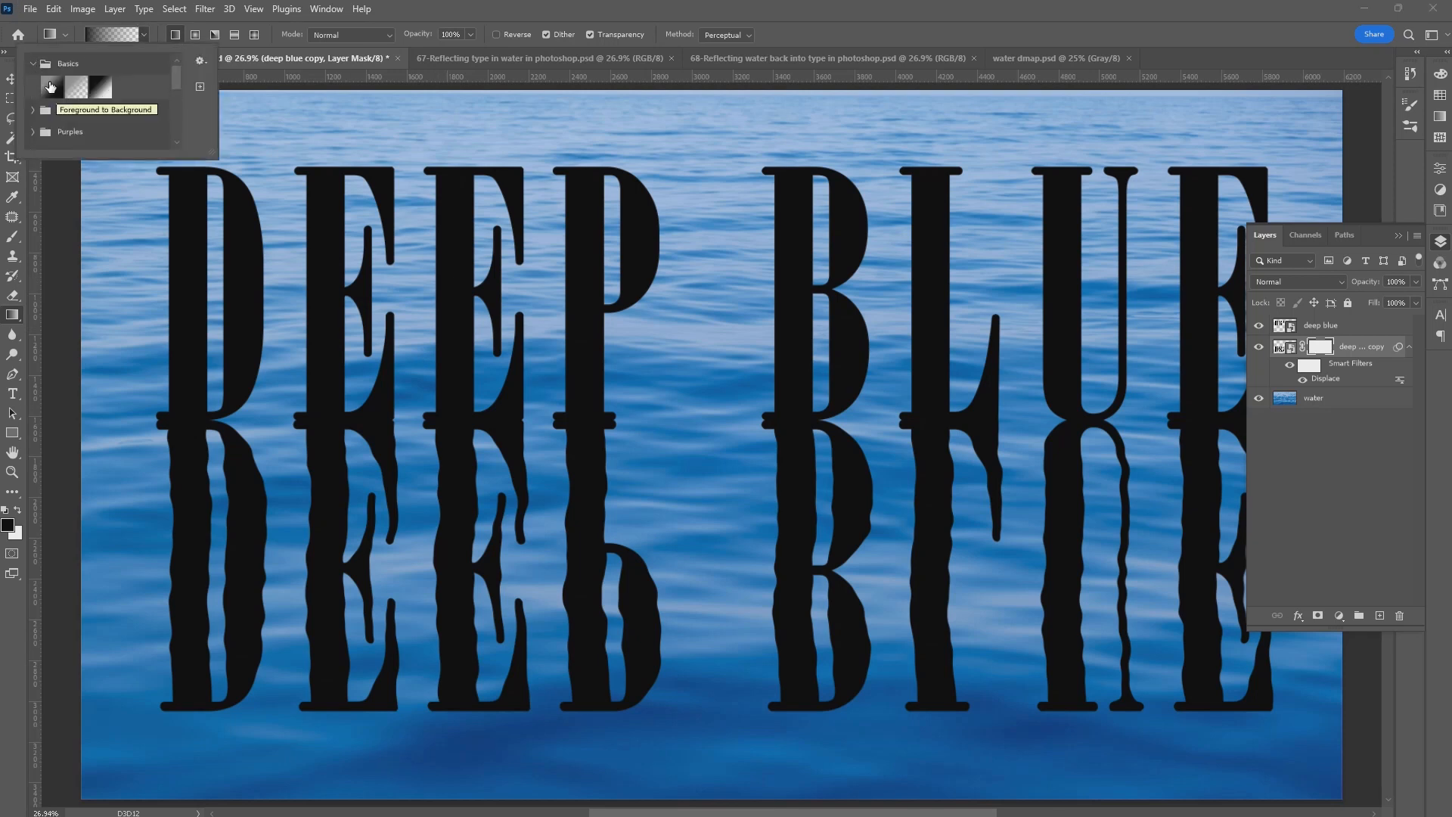
pyautogui.doubleClick(50, 86)
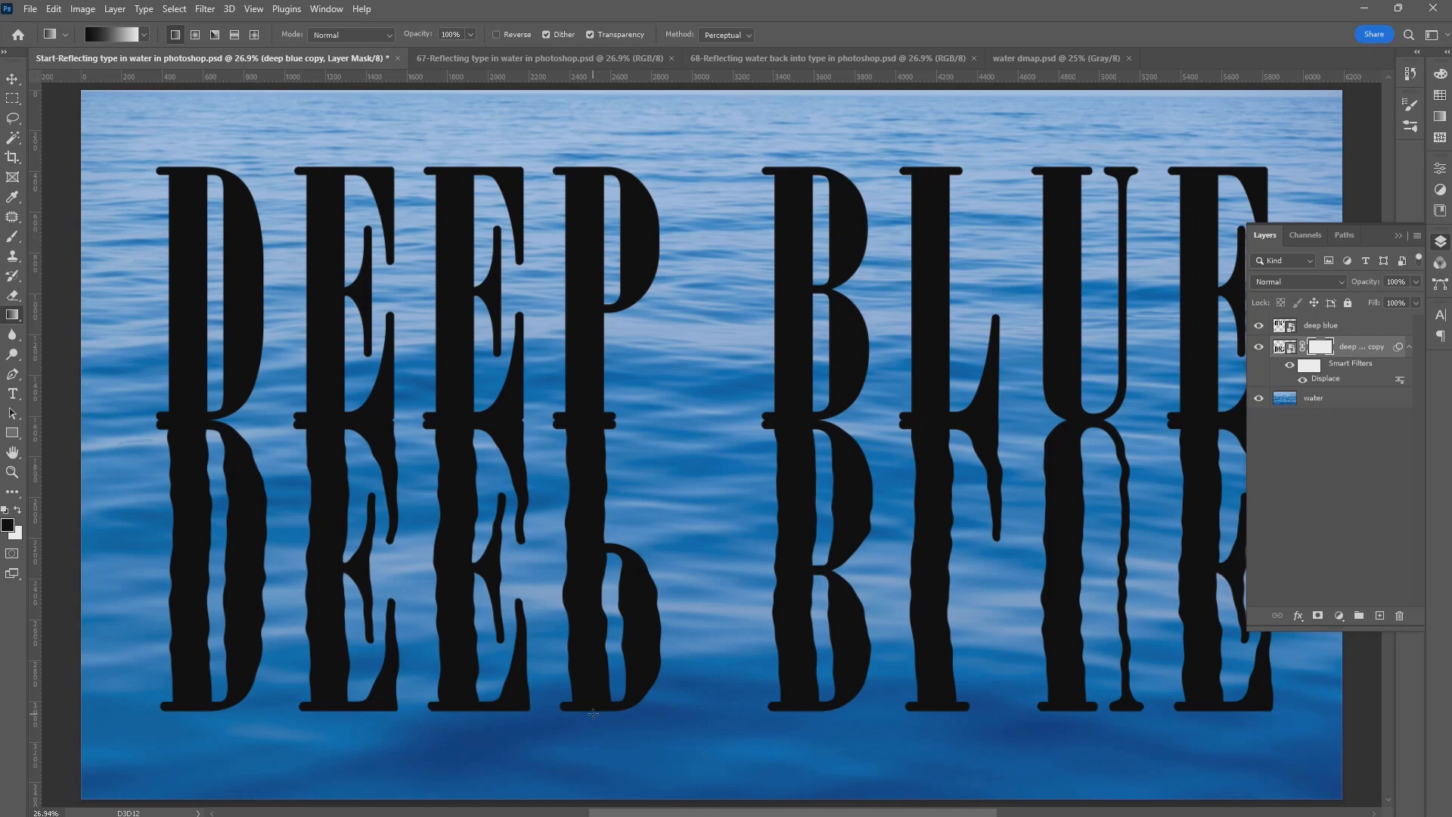
pyautogui.moveTo(593, 714); pyautogui.dragTo(594, 422)
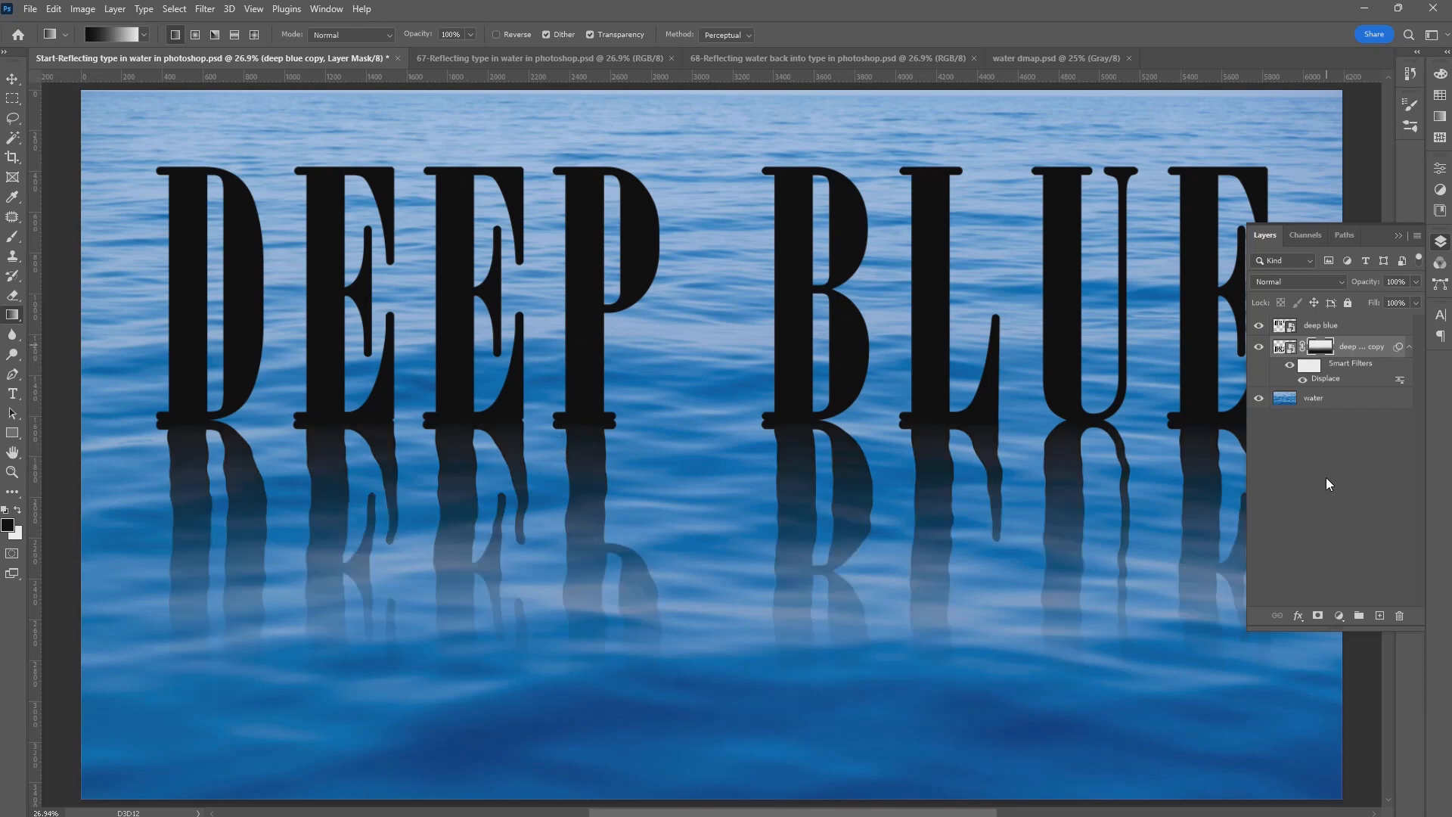
# Step: Set the density of the deep blue copy layer mask to 70%
pyautogui.doubleClick(1322, 348)
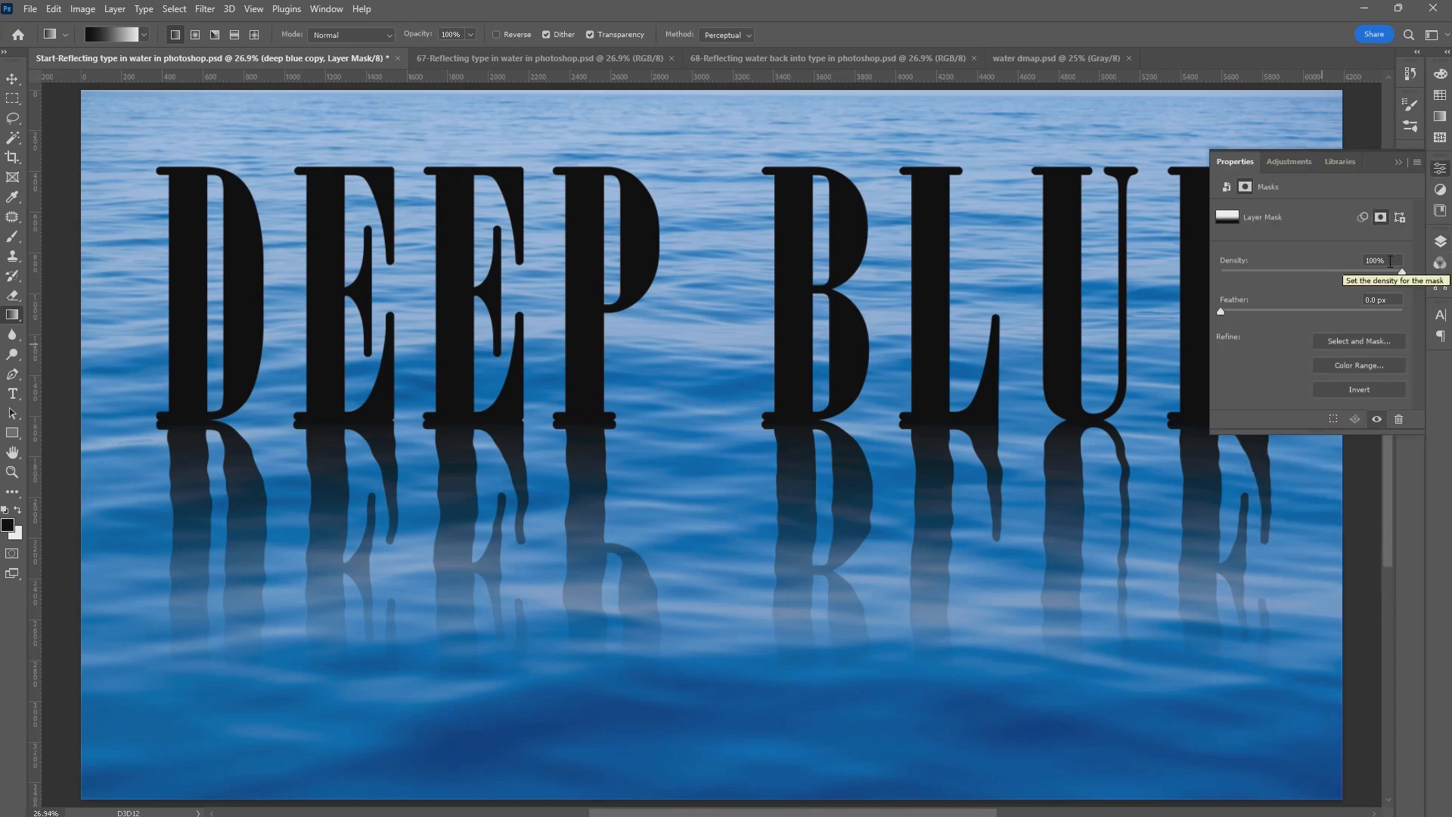
pyautogui.moveTo(1390, 262); pyautogui.dragTo(1278, 227)
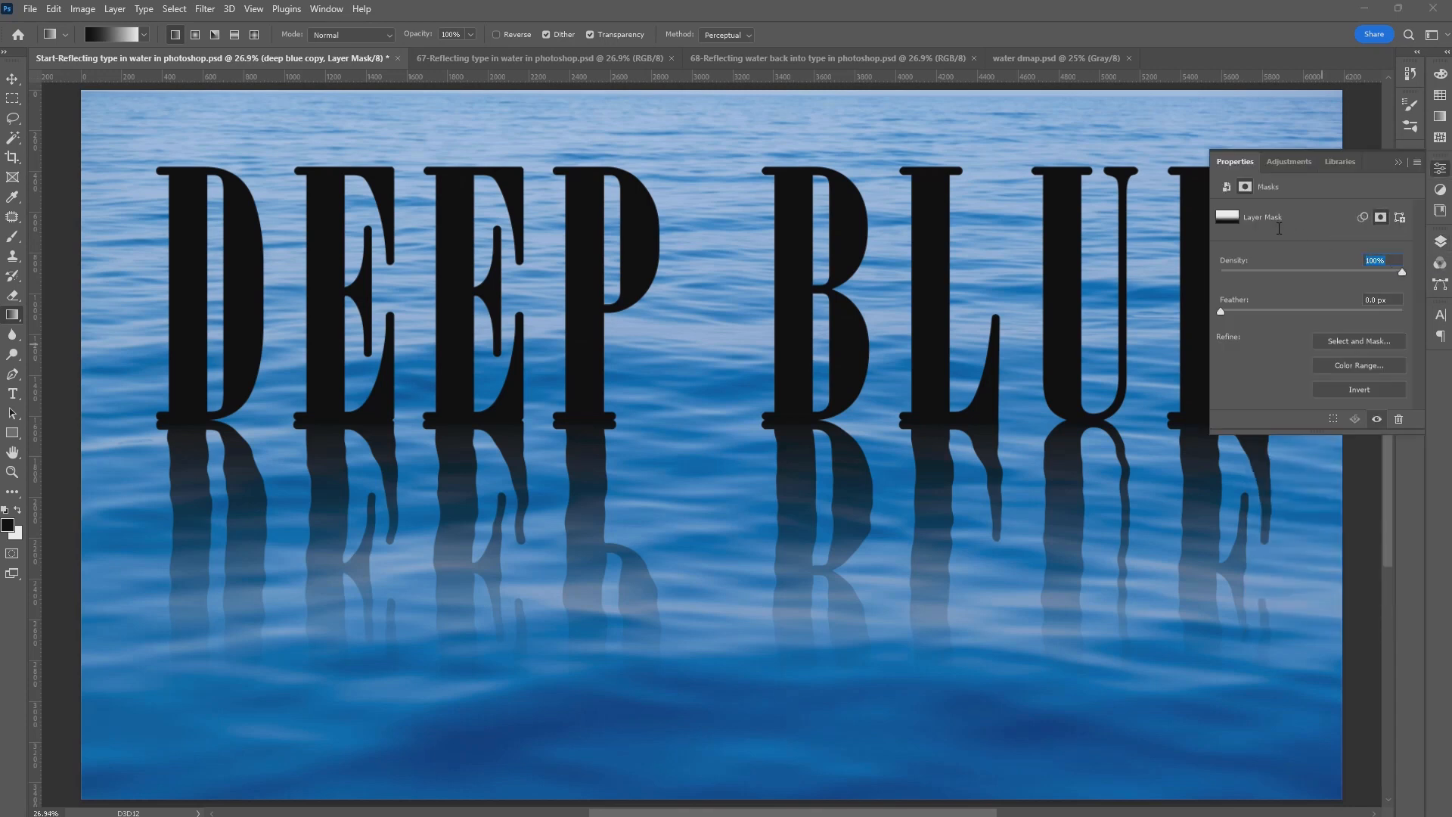
pyautogui.write('70')
# Step: Set the deep blue copy layer's opacity to 90% and collapse the layer list
pyautogui.click(1440, 242)
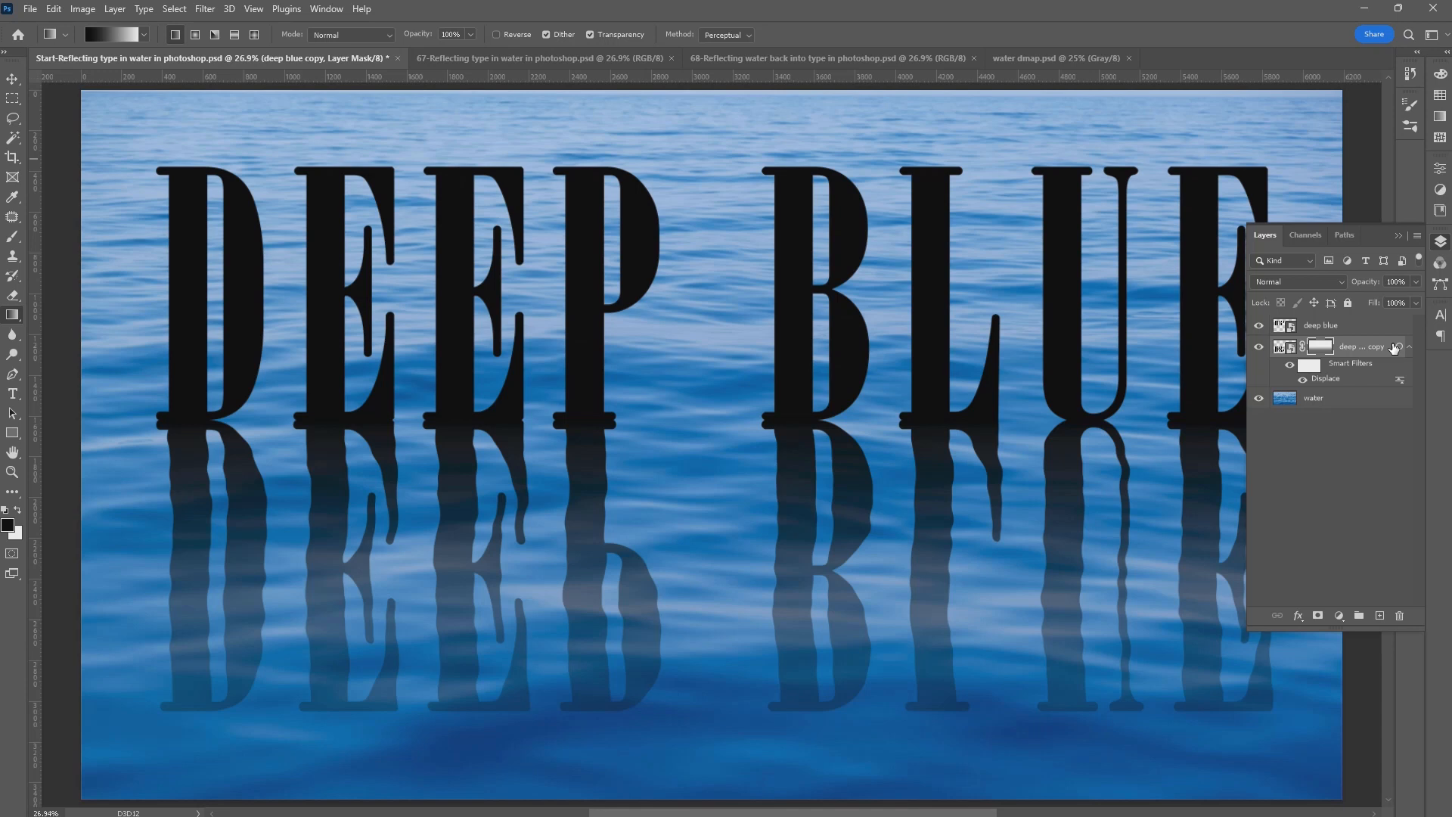
pyautogui.click(1394, 282)
pyautogui.write('90')
pyautogui.click(1399, 235)
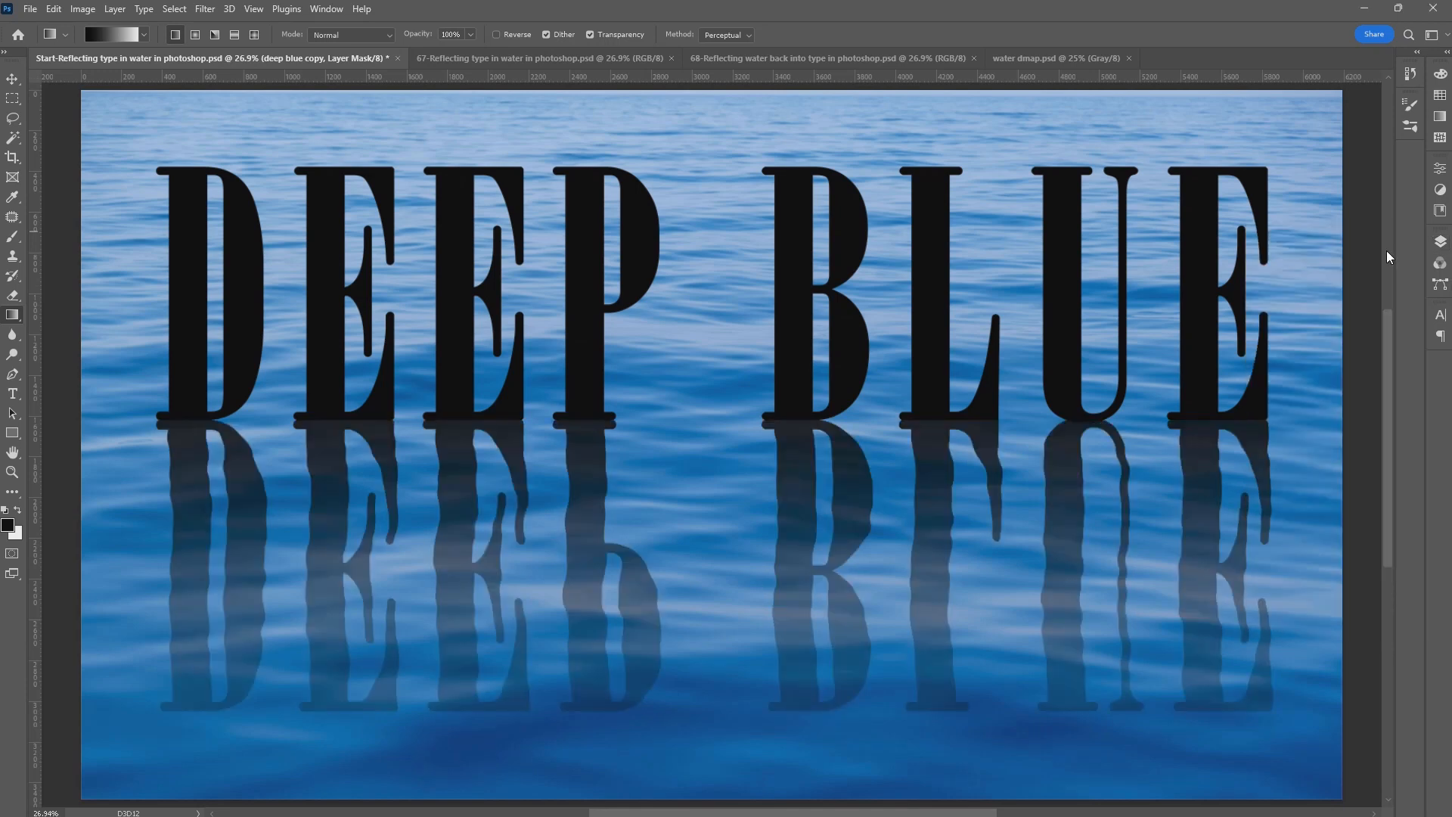